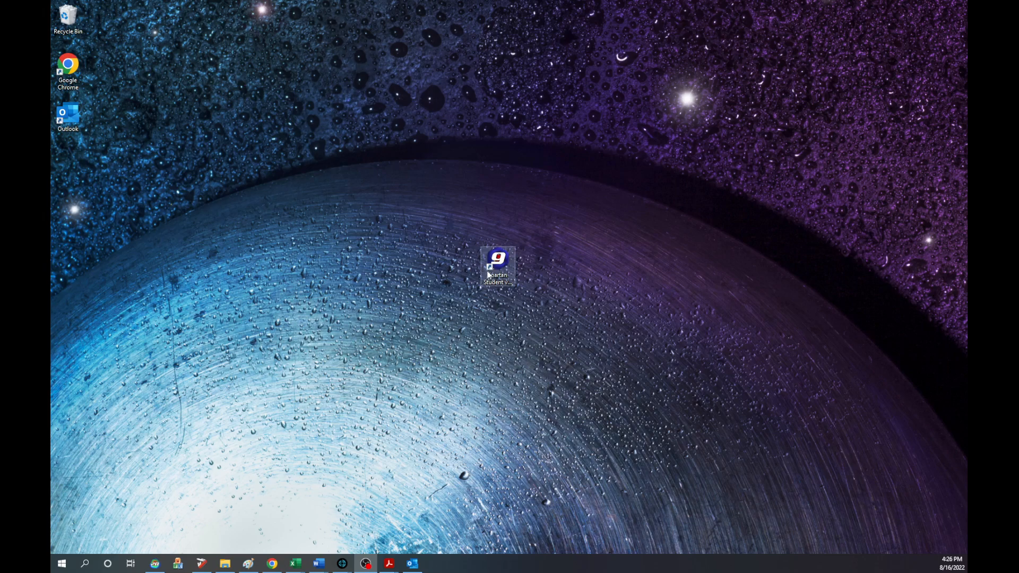
Launch Spartan Student v9 from the desktop and maximise its window
click(497, 263)
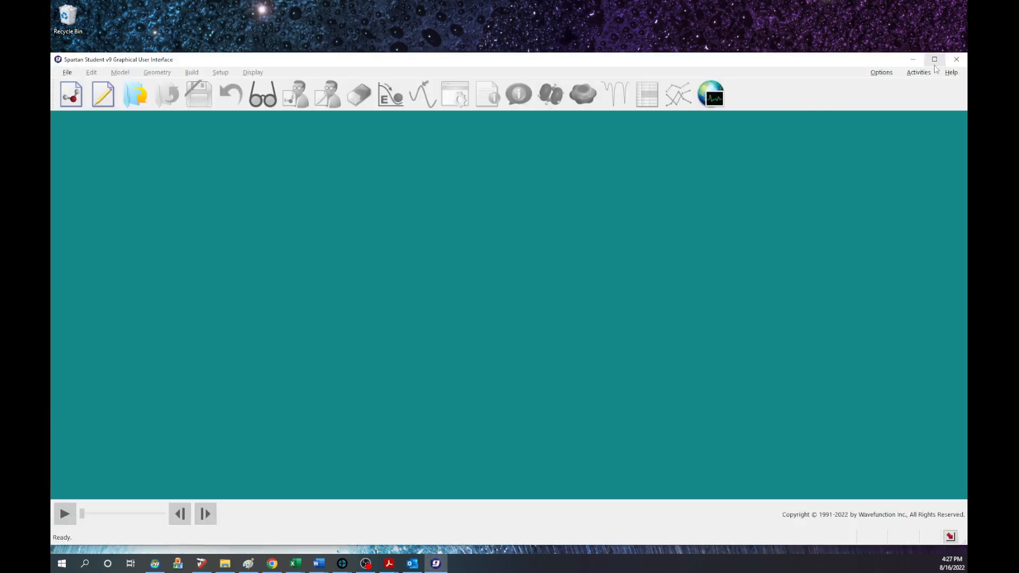
click(934, 60)
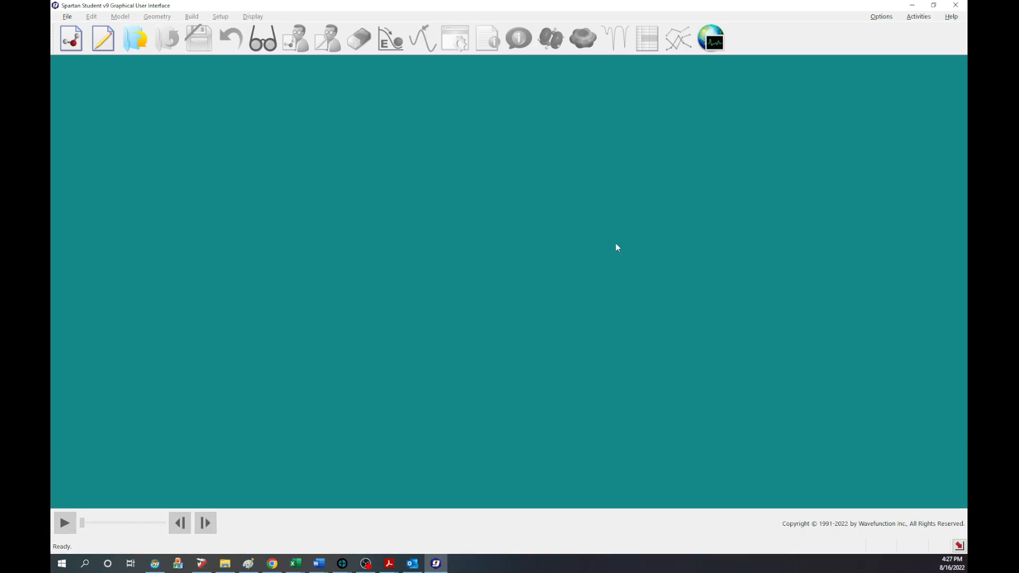
Open the Walking Through Spartan tutorial from the list of Spartan Student tutorials
click(912, 22)
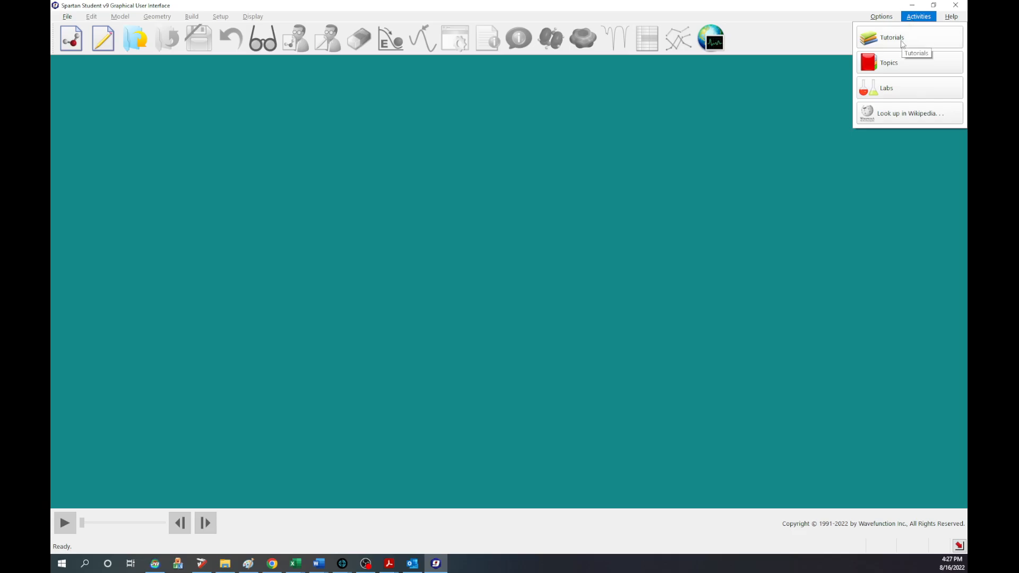
click(902, 42)
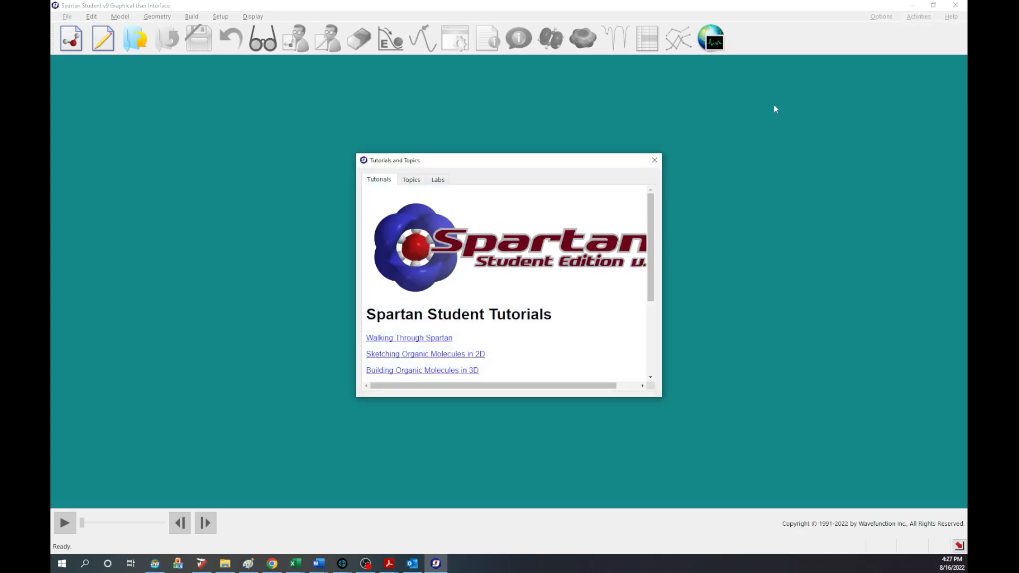
scroll(569, 229, down, 1)
scroll(567, 227, down, 2)
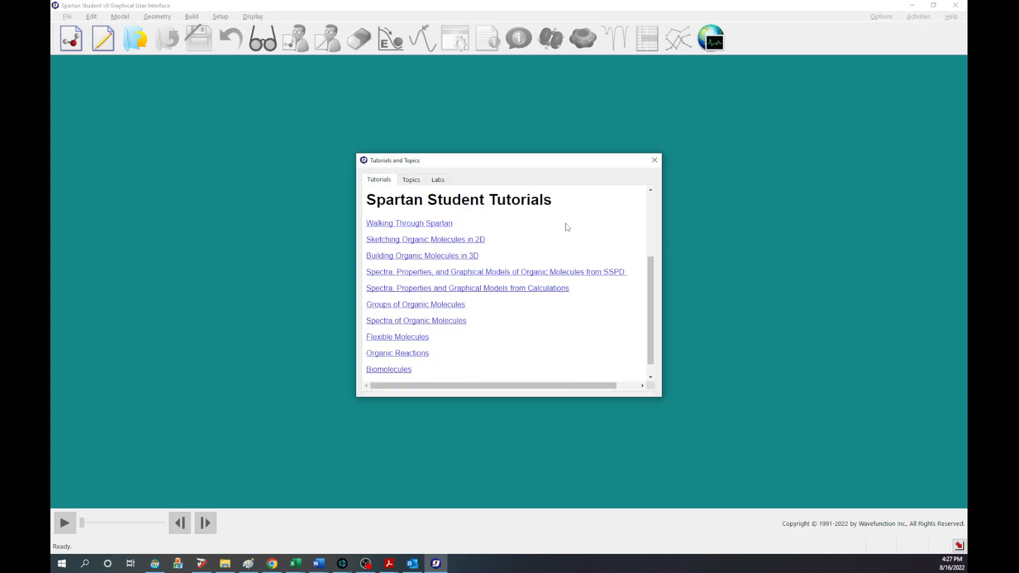
scroll(566, 227, up, 4)
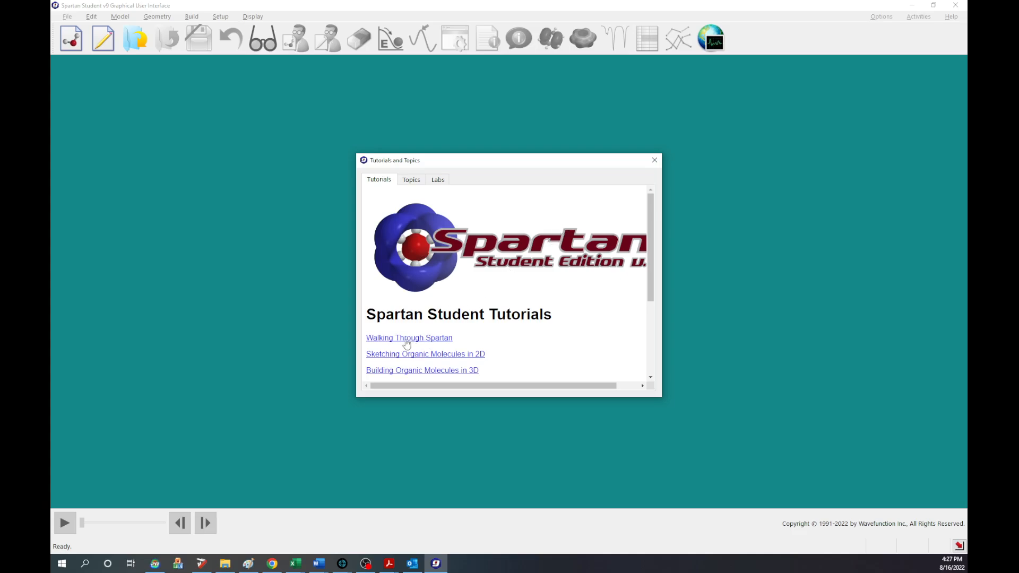
click(406, 340)
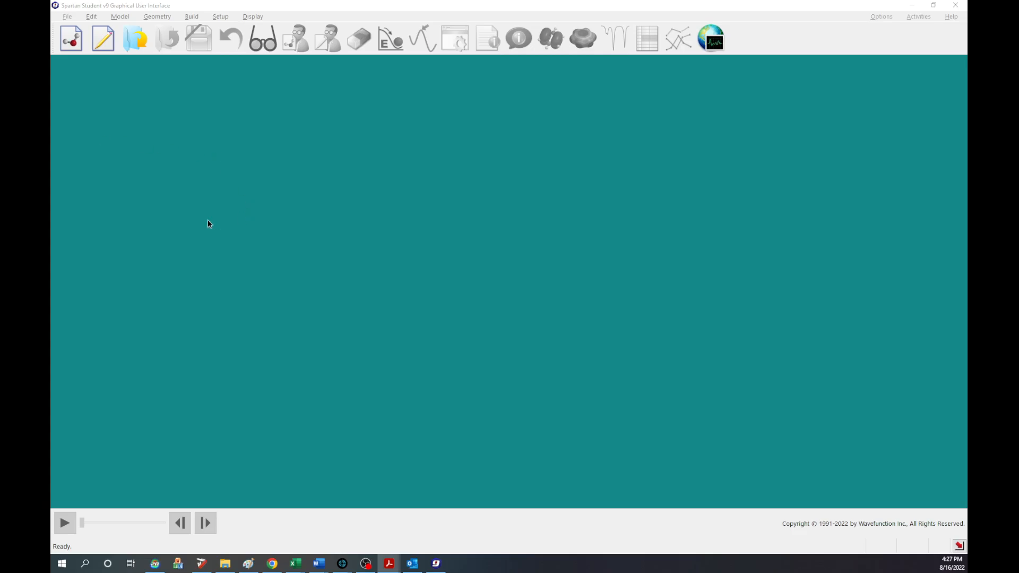
Switch to Adobe Acrobat Reader and read Tutorial 1's first page, including the footnote on where the Tutorials directory is found
key(alt+Tab)
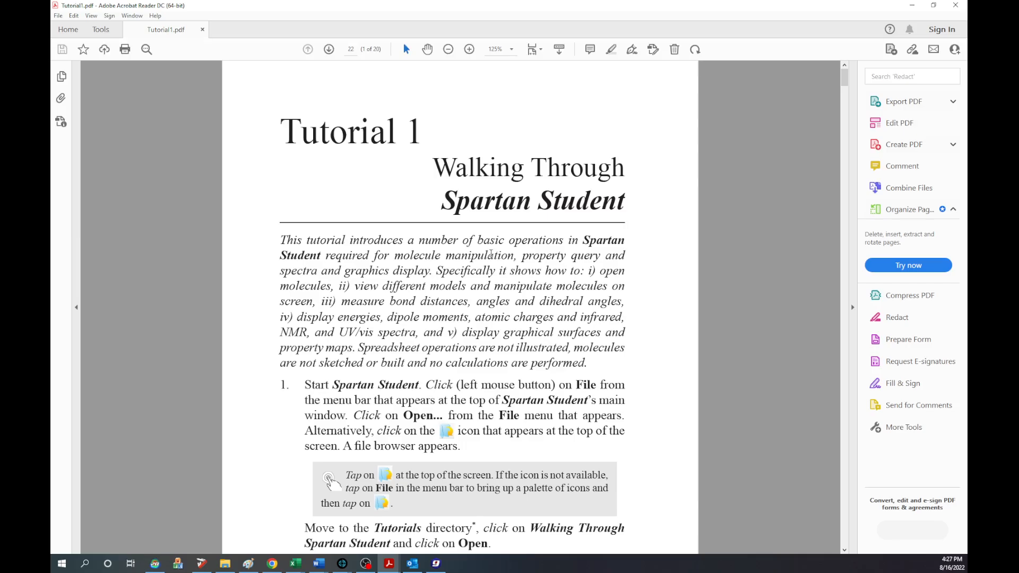
scroll(461, 254, down, 5)
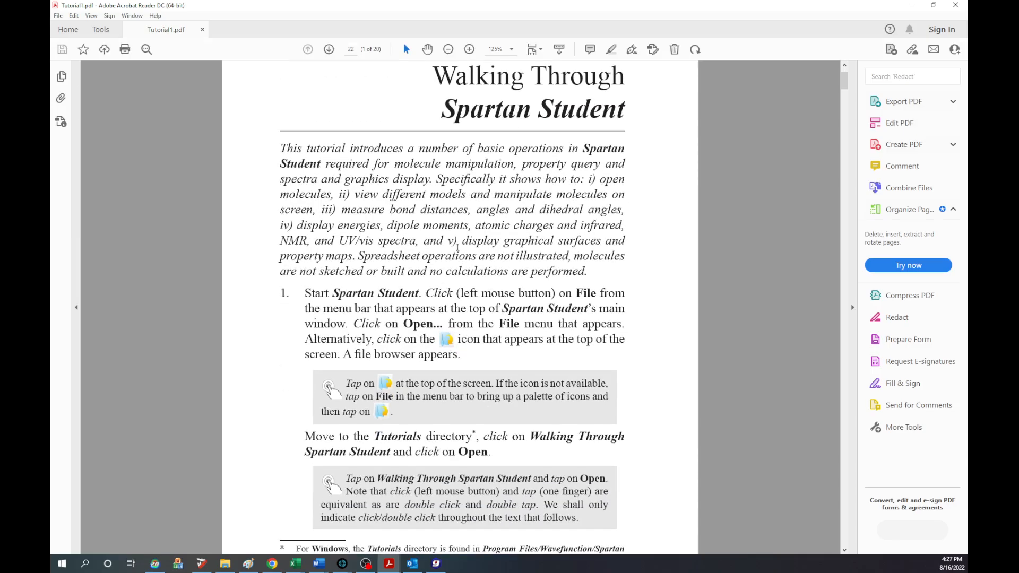
scroll(380, 123, up, 5)
drag(281, 130, 422, 133)
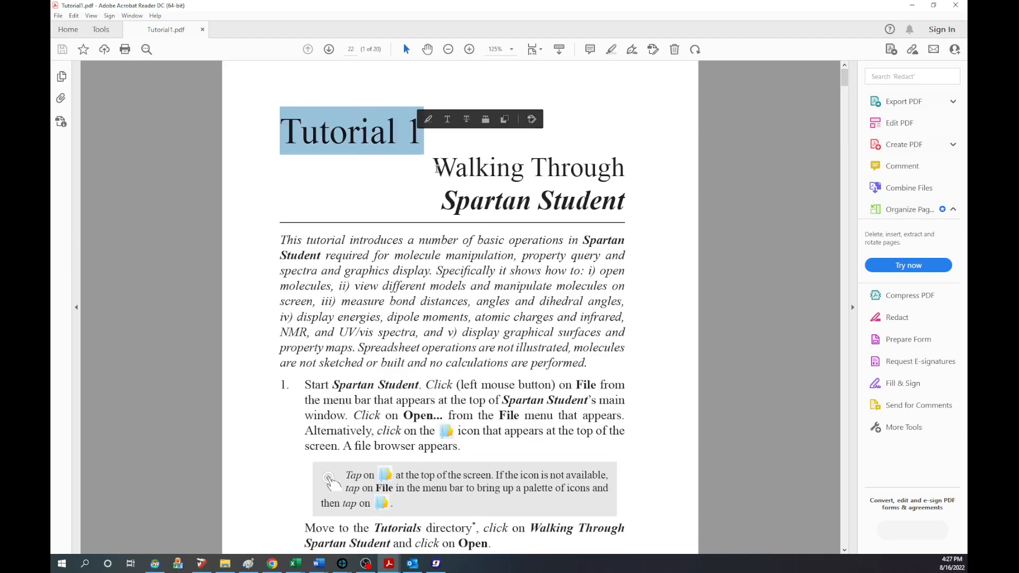
drag(436, 167, 587, 221)
click(186, 153)
scroll(401, 267, down, 3)
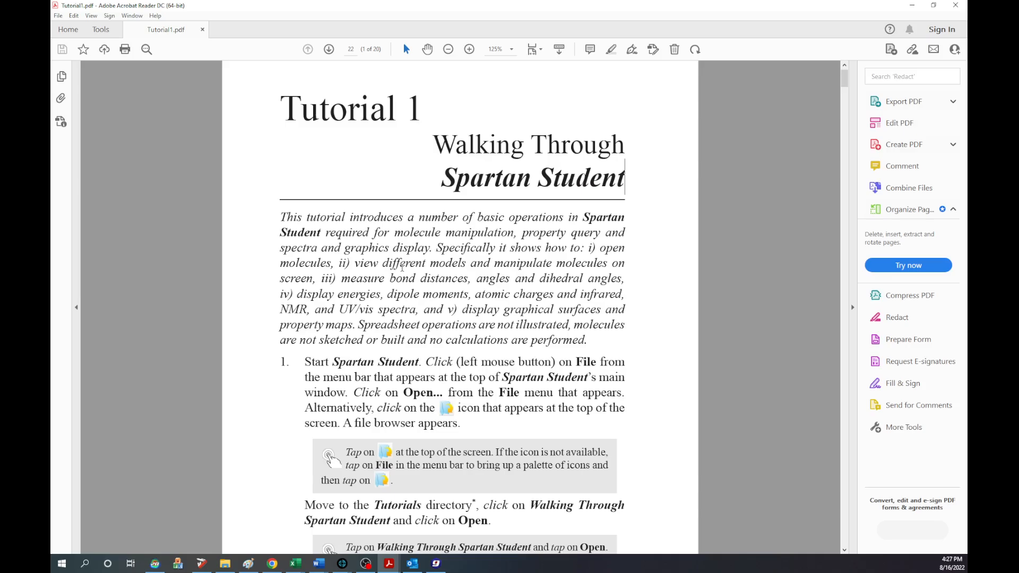
scroll(401, 266, down, 5)
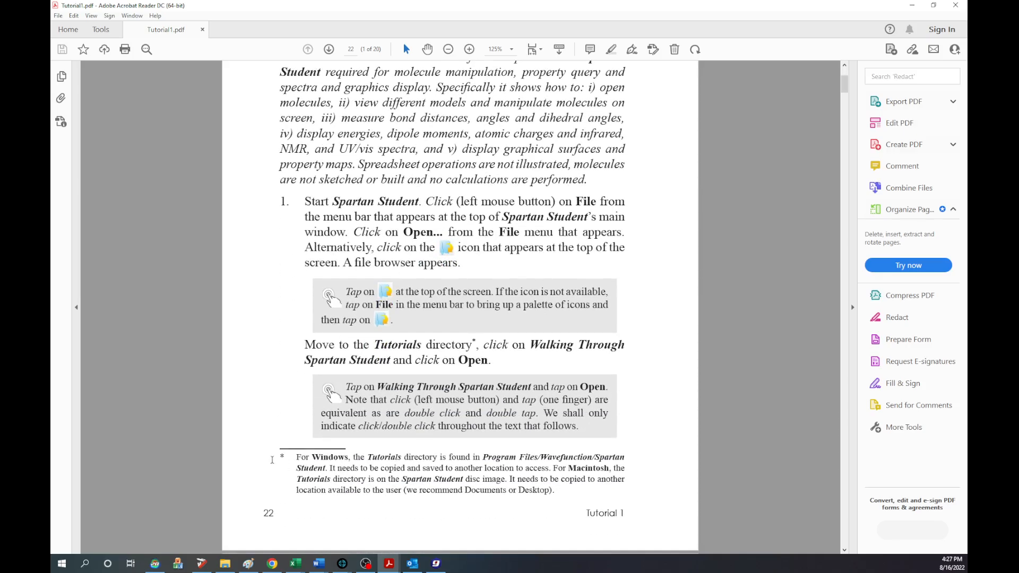
drag(278, 456, 568, 502)
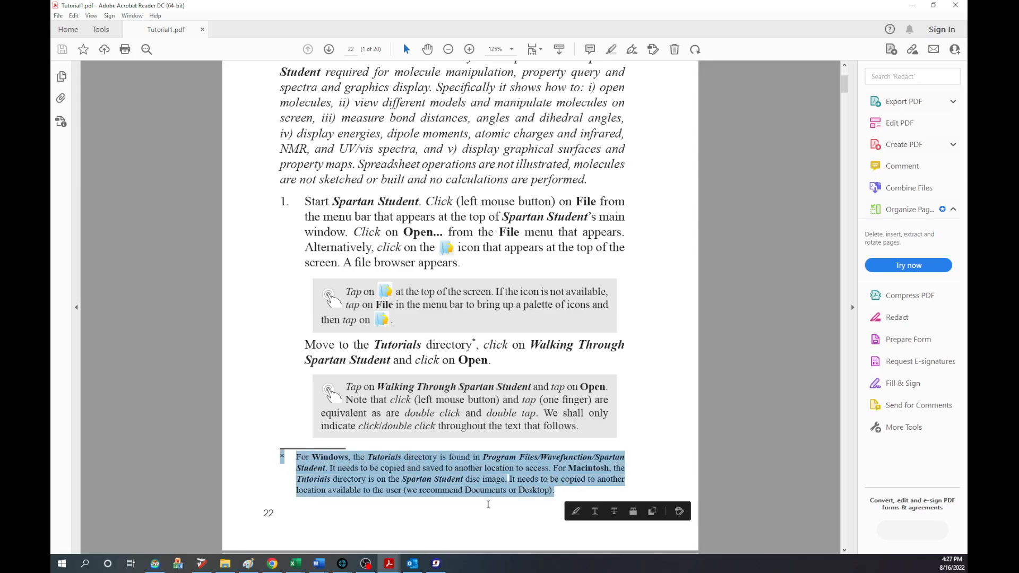
click(486, 504)
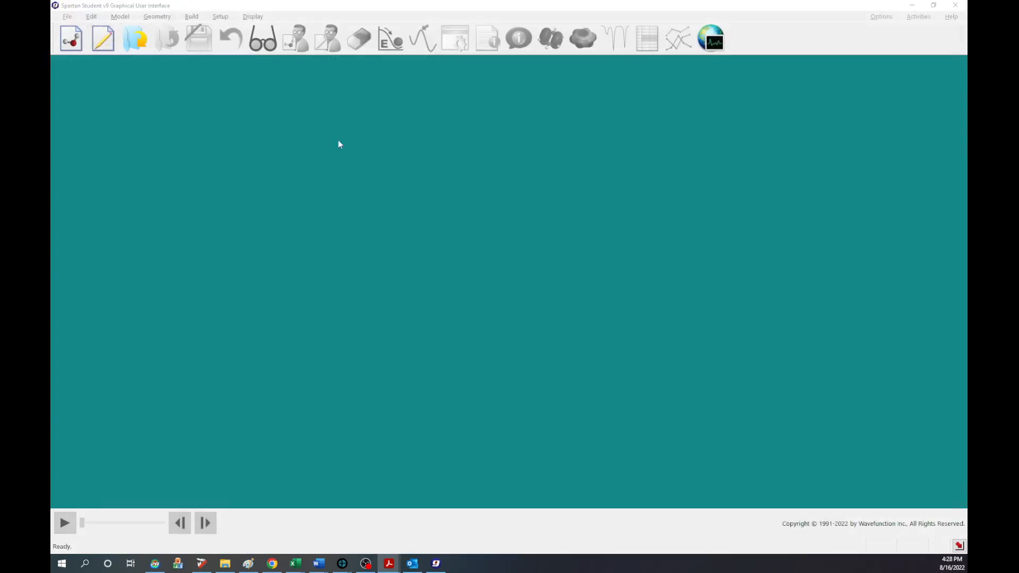
Show Spartan Student full screen and browse for a file to open in C:\Program Files\Wavefunction\Spartan Student v9.0.1\Tutorials
click(959, 547)
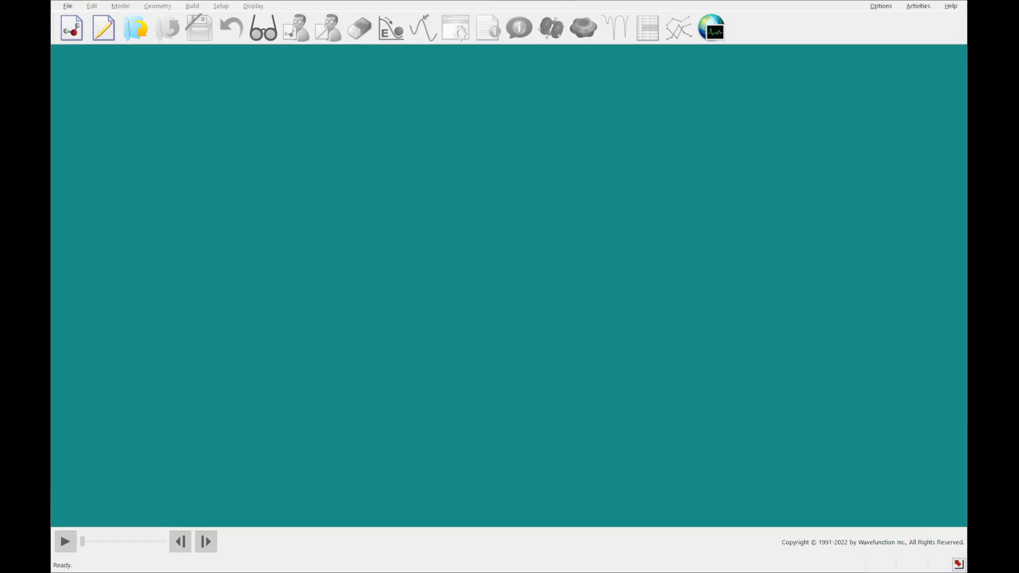
click(134, 30)
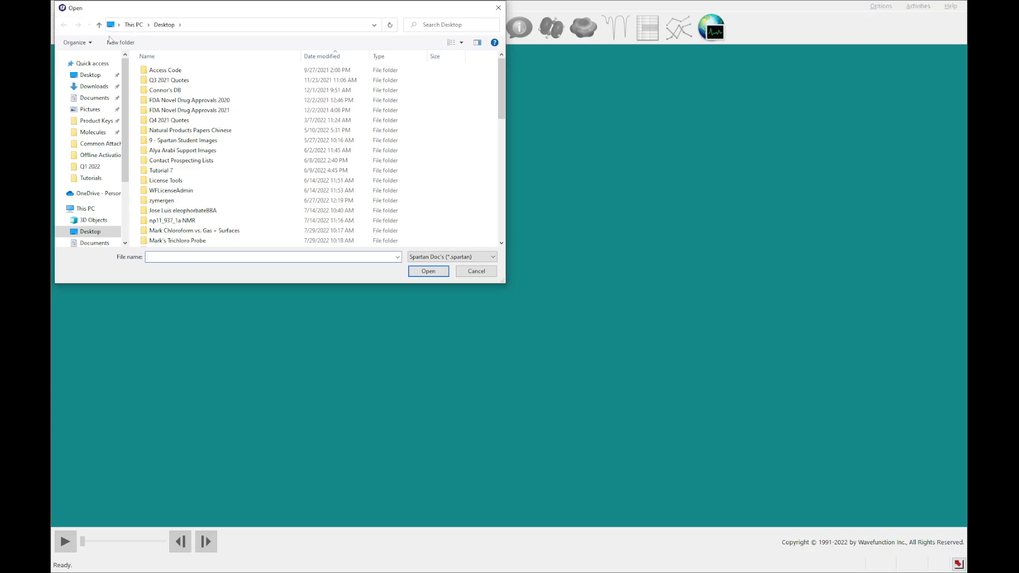
click(108, 211)
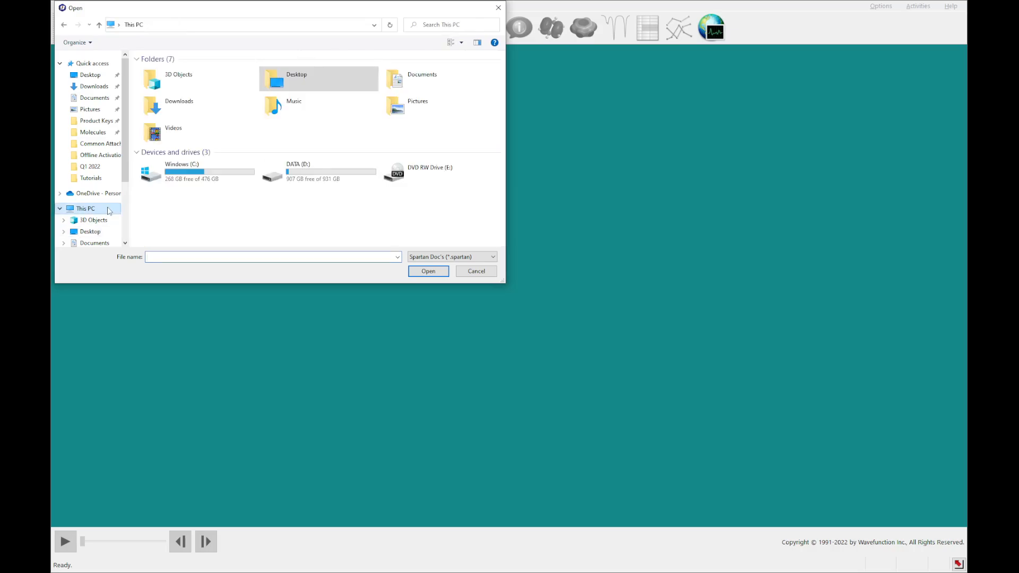
double_click(199, 164)
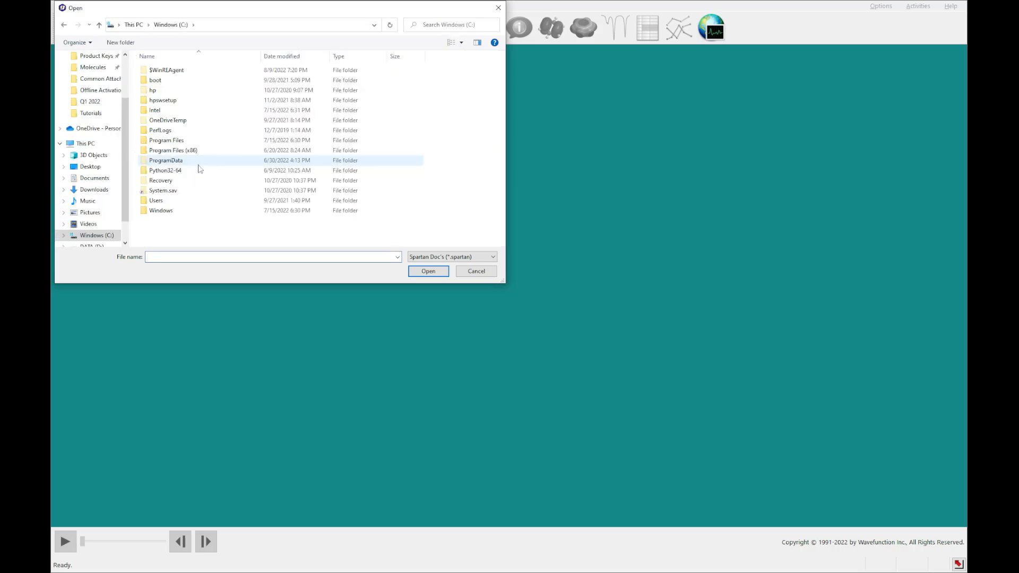
double_click(187, 142)
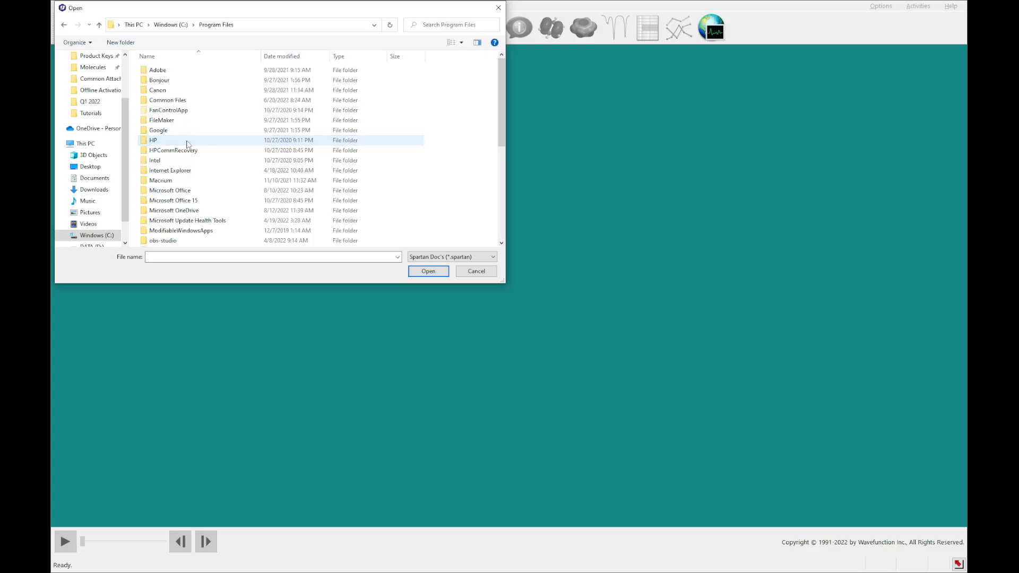
scroll(187, 143, down, 4)
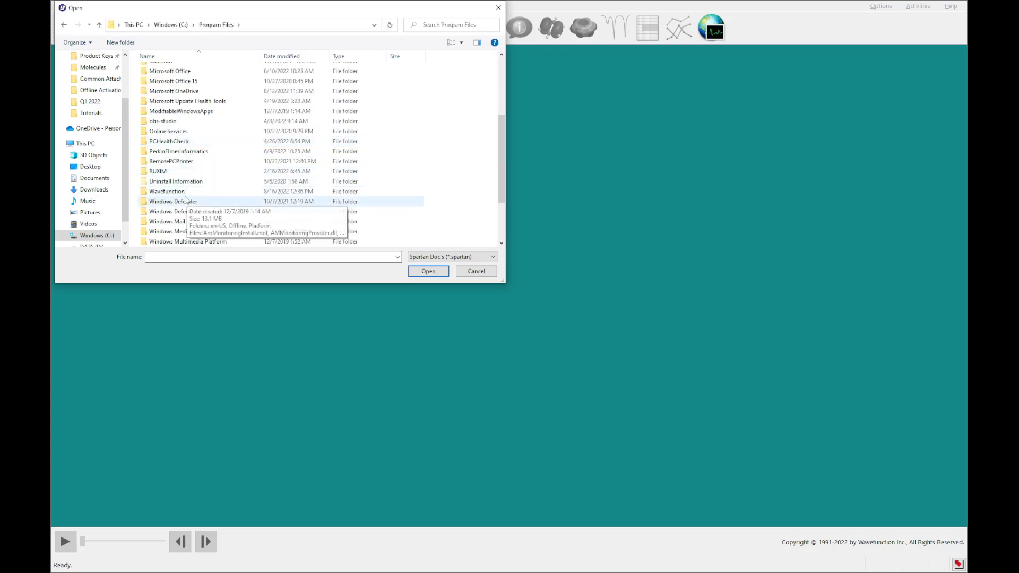
click(182, 192)
double_click(183, 193)
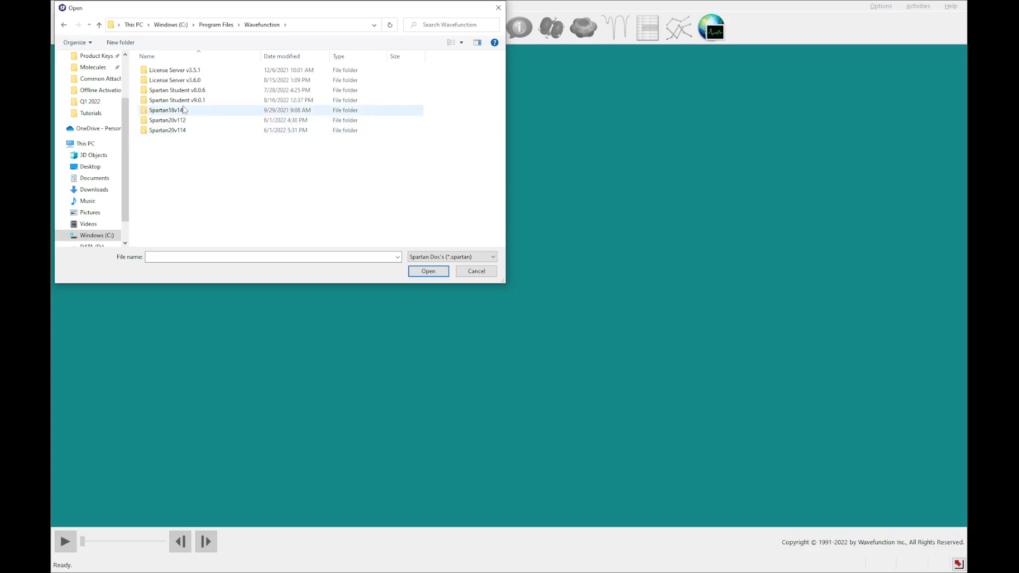
double_click(188, 101)
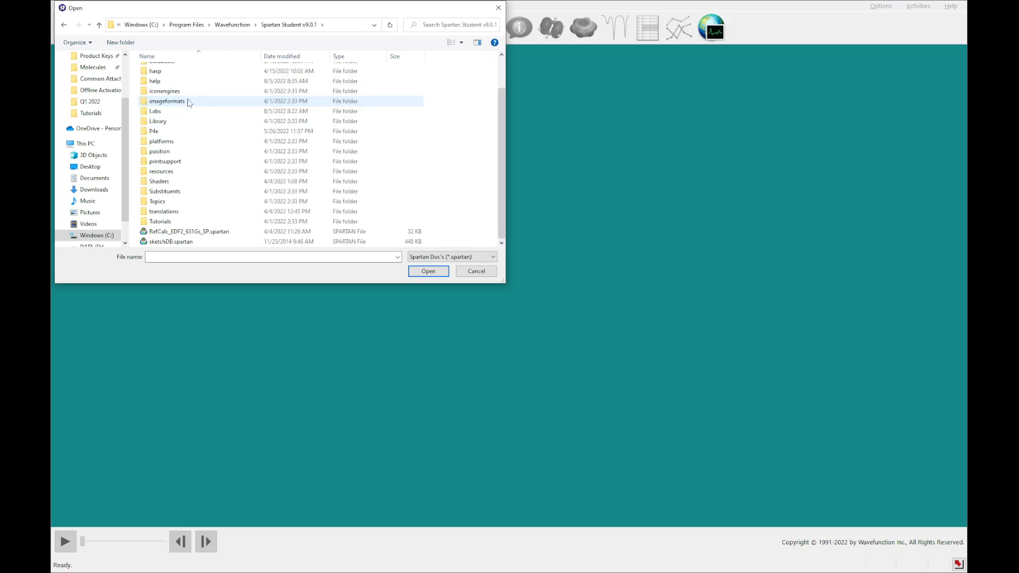
double_click(169, 221)
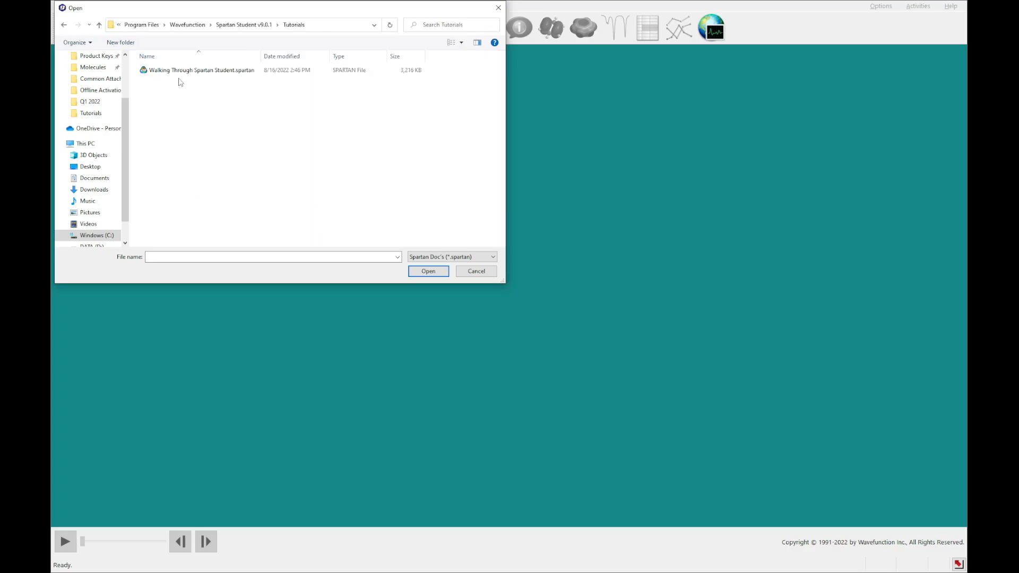
Open the file Walking Through Spartan Student.spartan from the Tutorials folder
click(196, 74)
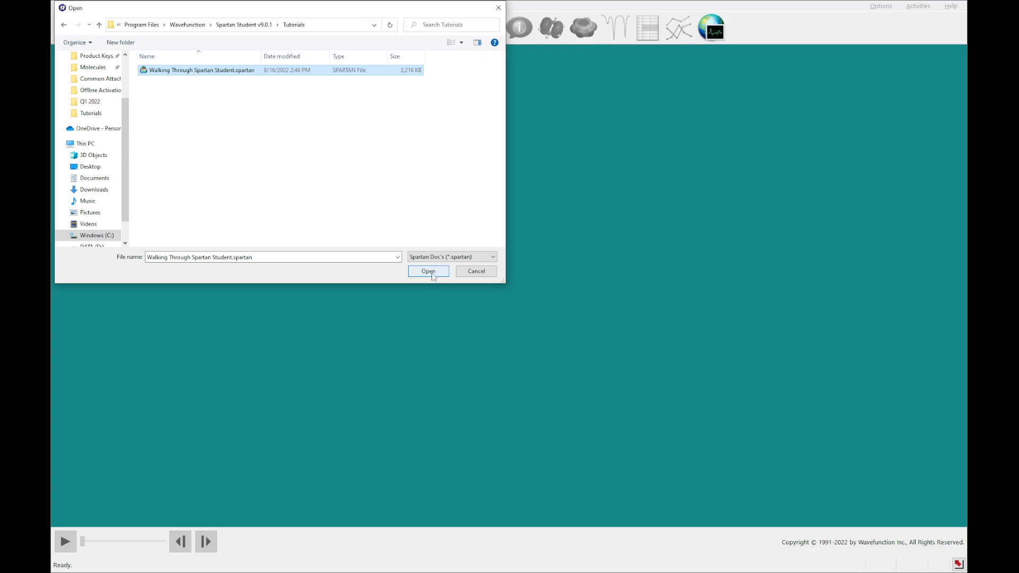
click(311, 26)
click(310, 25)
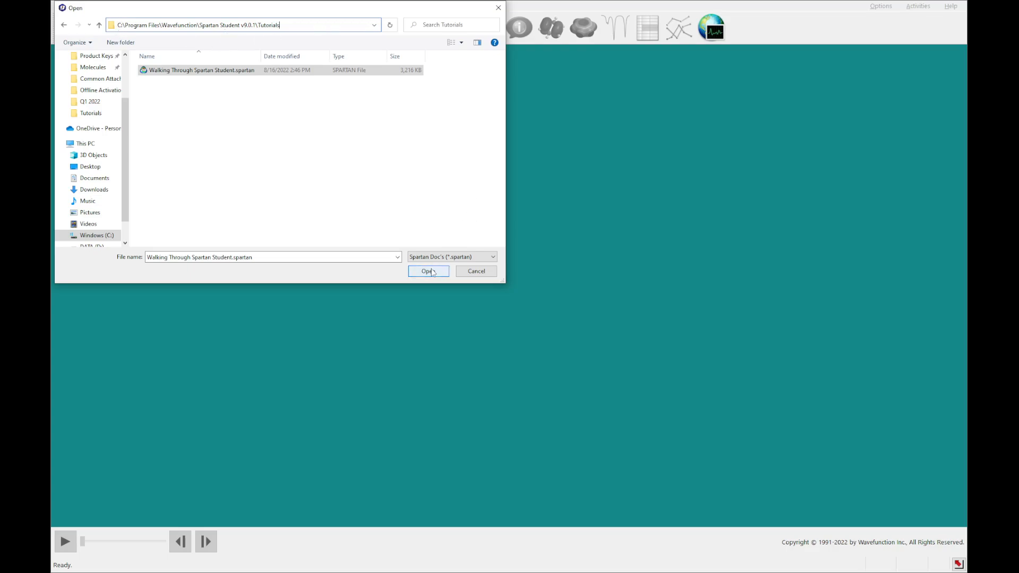
click(432, 271)
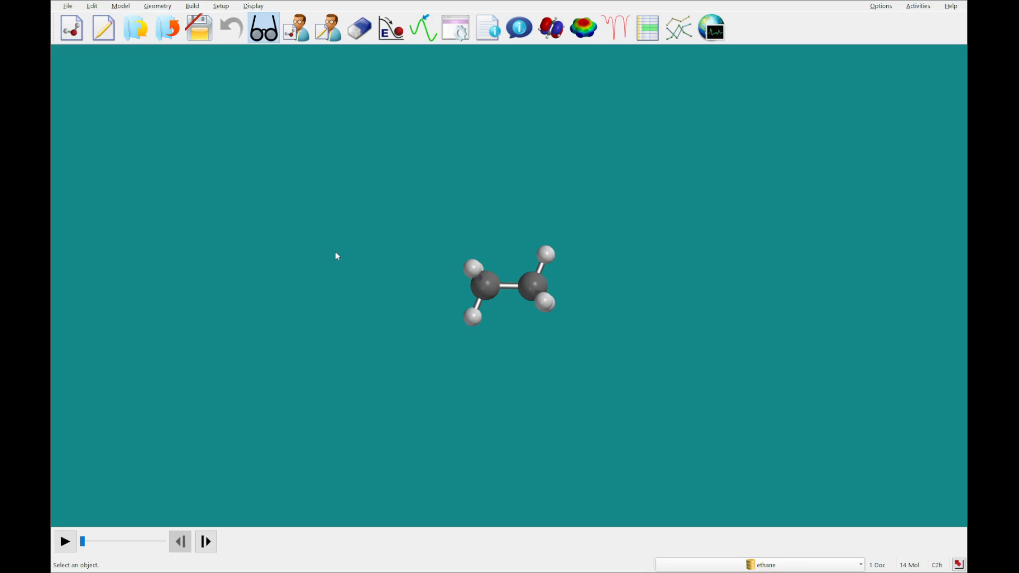
Examine the ethane model from different sides by rotating, translating and scaling it in the view
drag(335, 256, 290, 353)
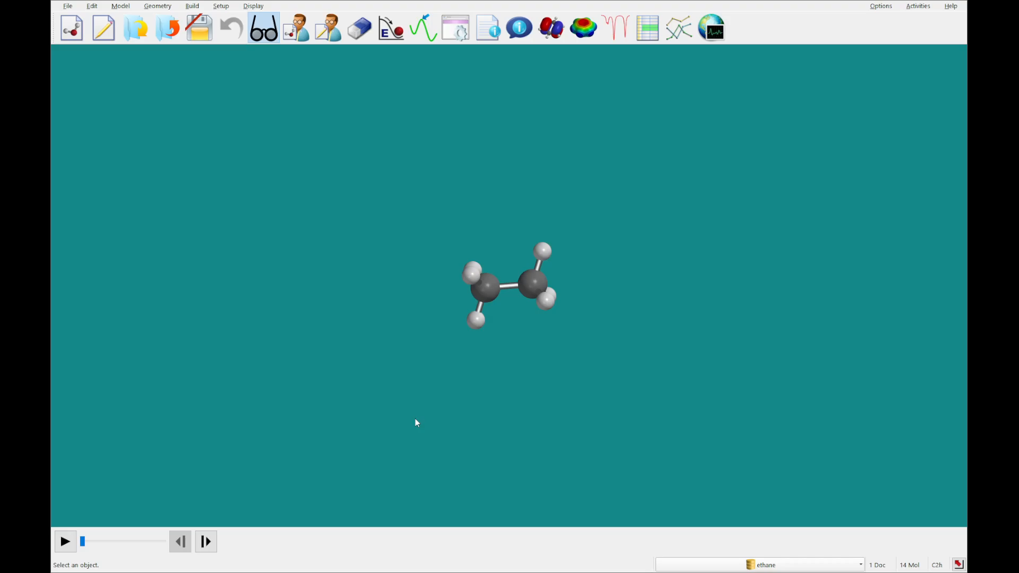
right_drag(416, 423, 506, 386)
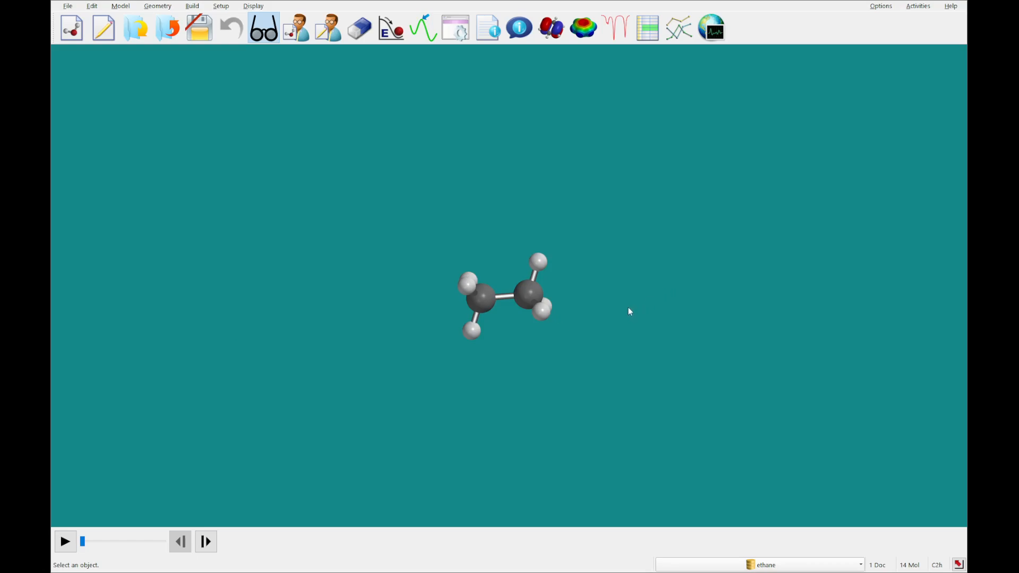
scroll(519, 326, down, 1)
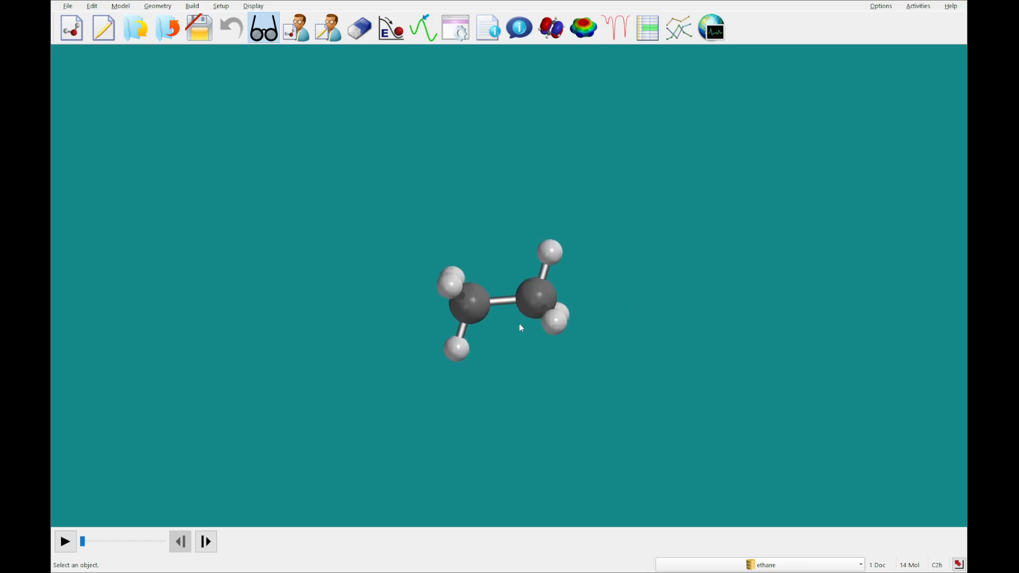
scroll(518, 326, up, 5)
scroll(518, 326, down, 5)
scroll(520, 325, up, 1)
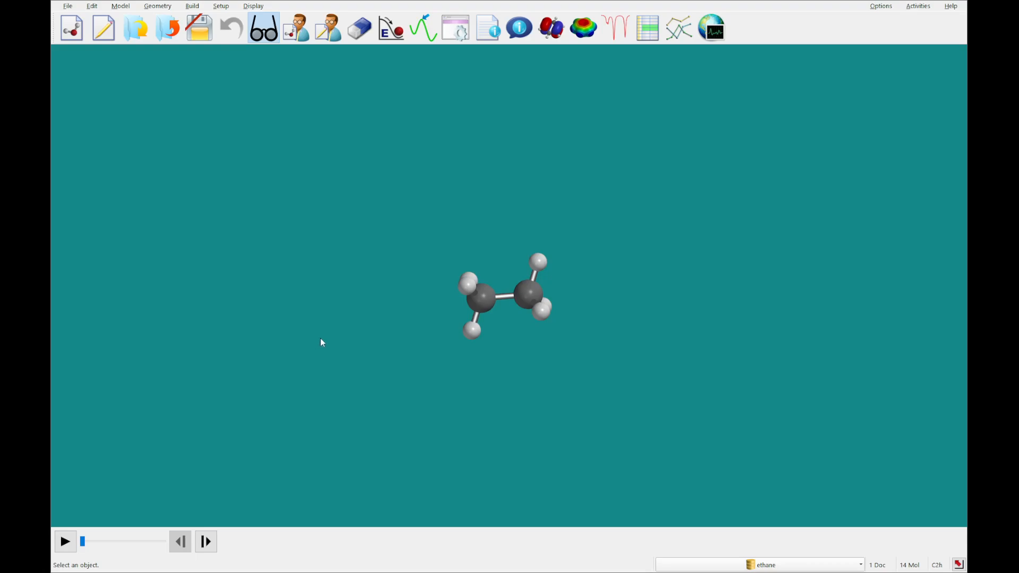
drag(320, 340, 378, 350)
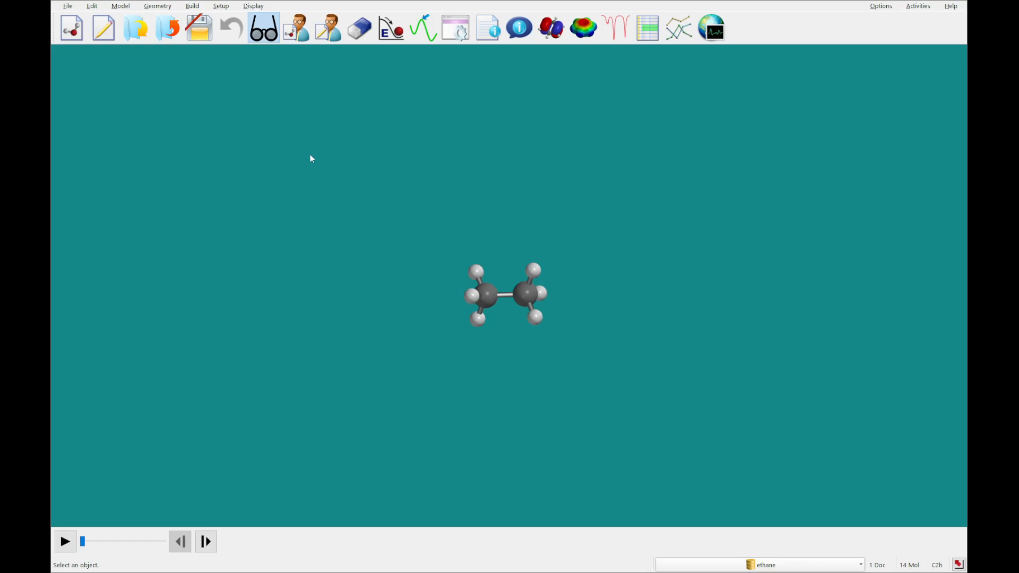
drag(312, 159, 409, 343)
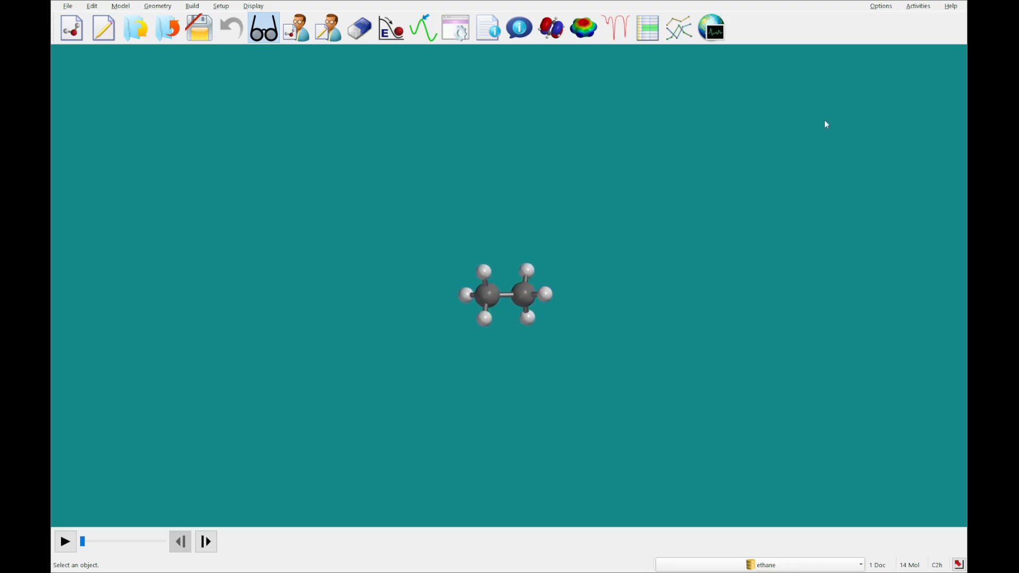
Open the General Operating Features page of the Spartan Student v9 Help
click(950, 6)
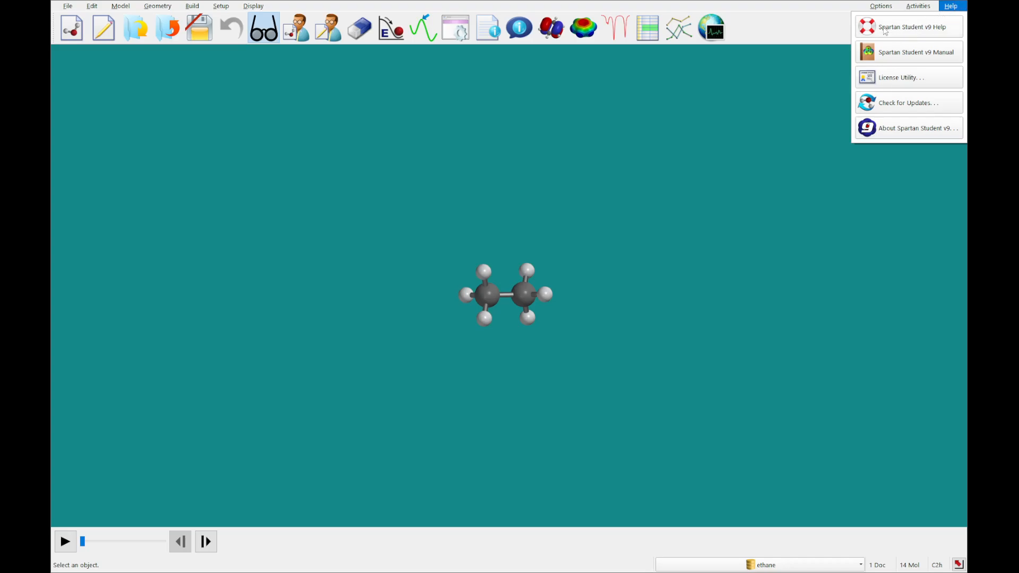
click(883, 32)
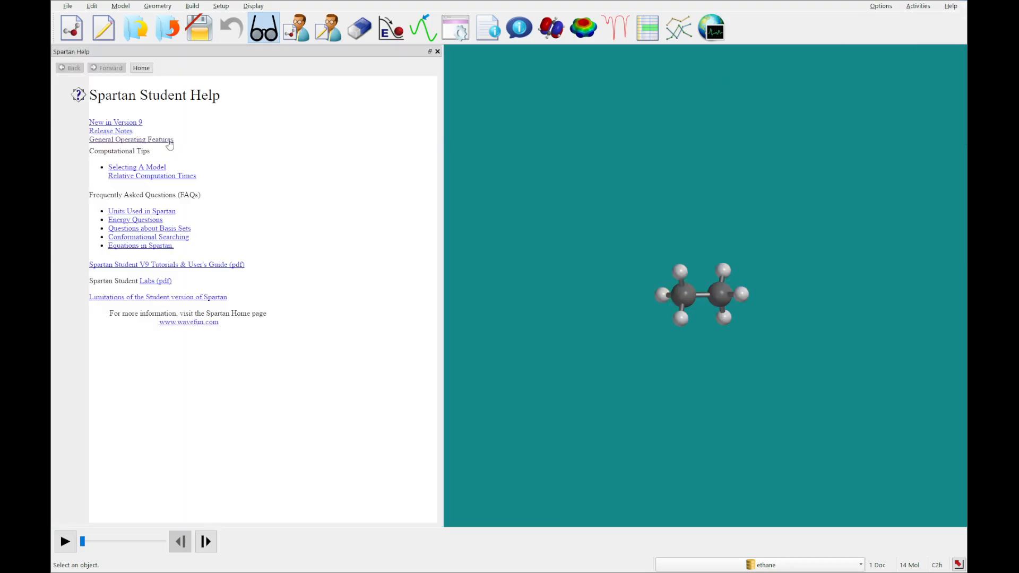
click(168, 141)
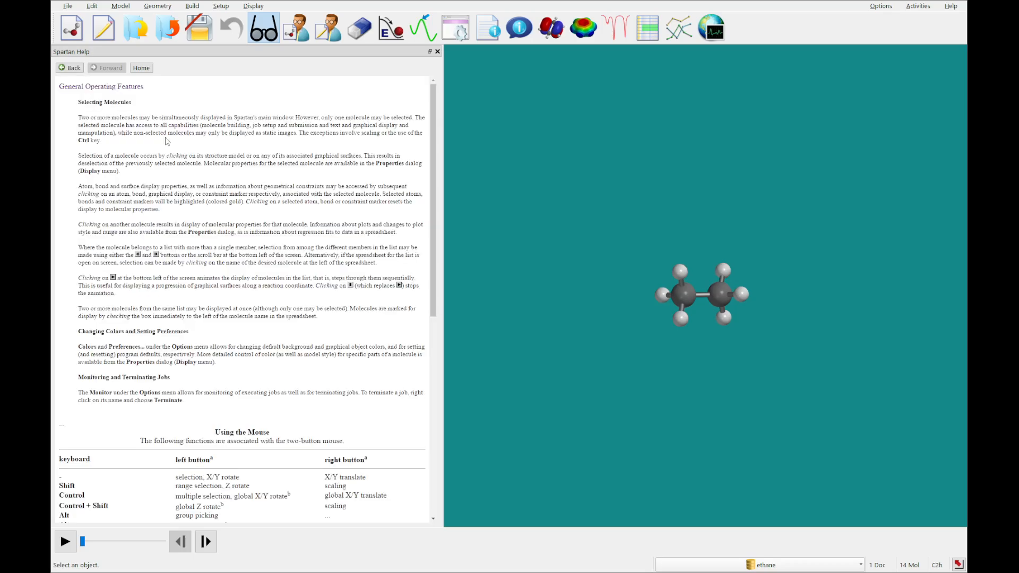
Read the Using the Mouse, Selection and Manipulation sections of the General Operating Features help page and close the help
scroll(167, 140, down, 8)
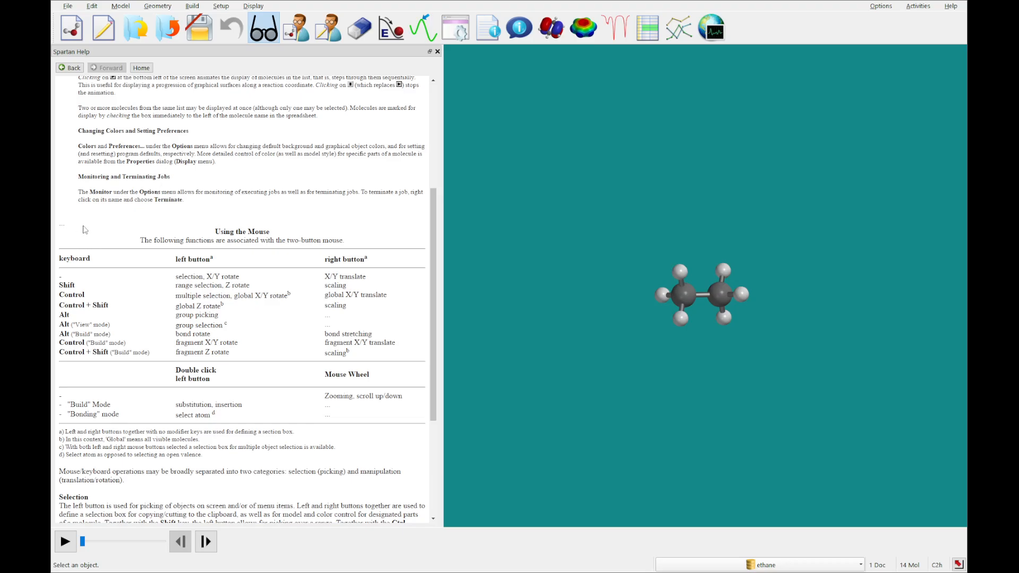
drag(124, 219, 268, 414)
click(278, 338)
scroll(343, 205, down, 6)
scroll(343, 204, down, 1)
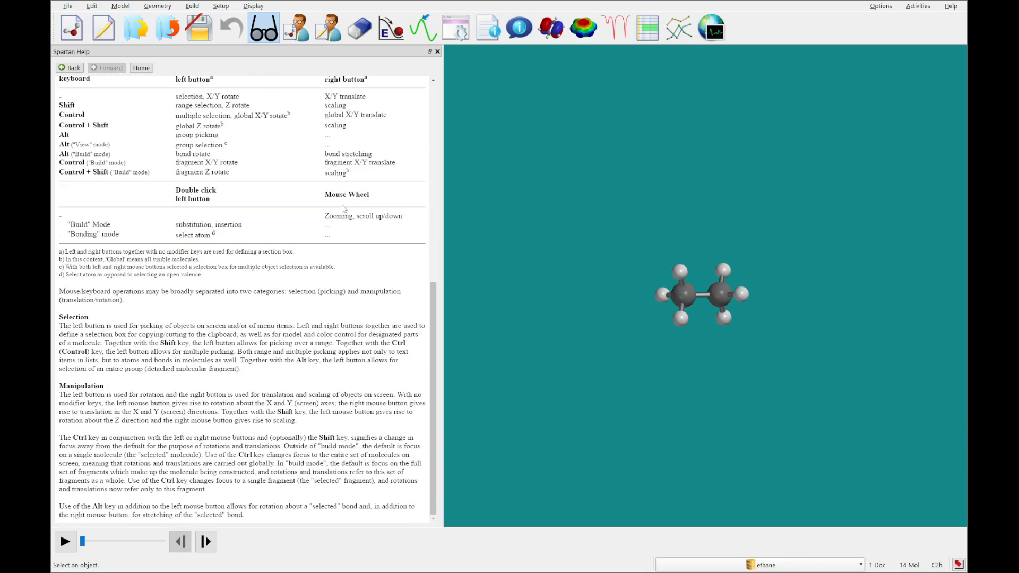
click(437, 51)
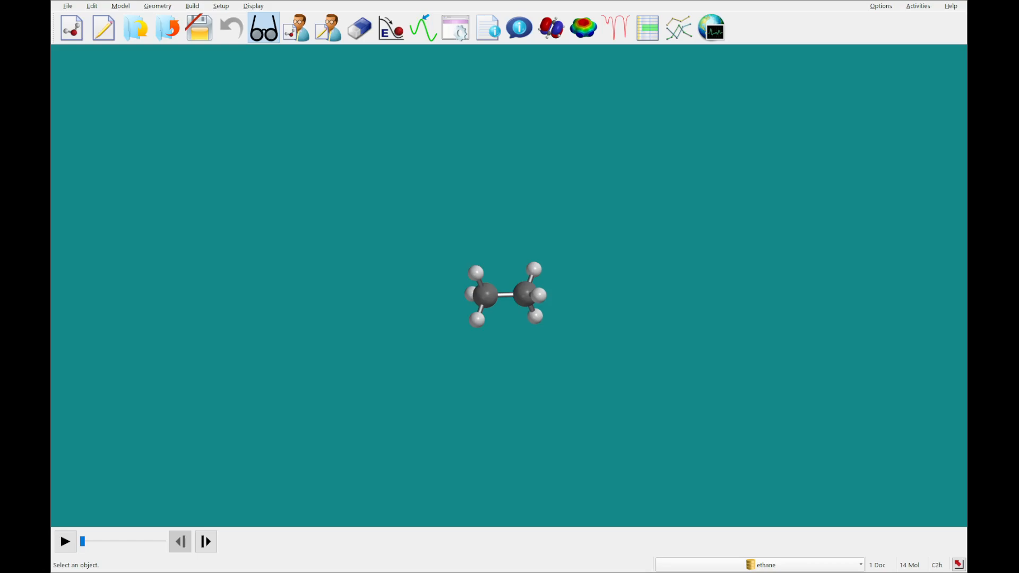
Display the ethane molecule as a Wire model and rotate and enlarge it to inspect its shape
click(121, 8)
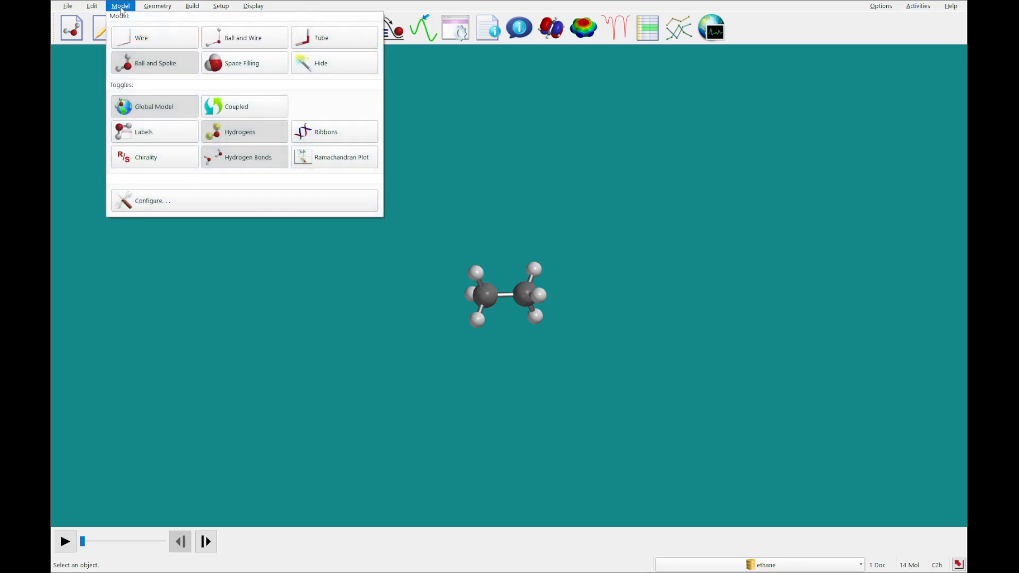
click(139, 38)
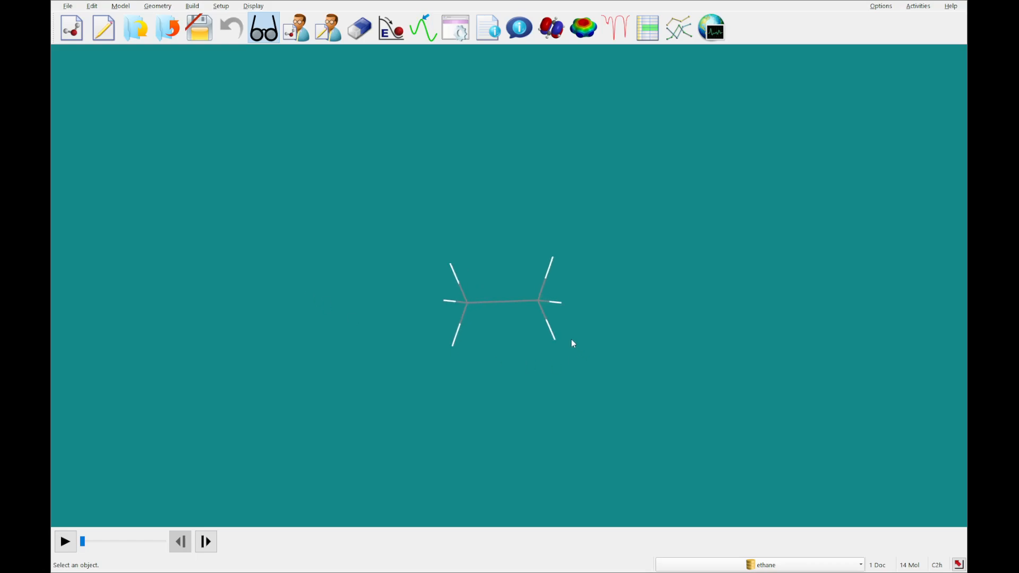
drag(571, 339, 489, 351)
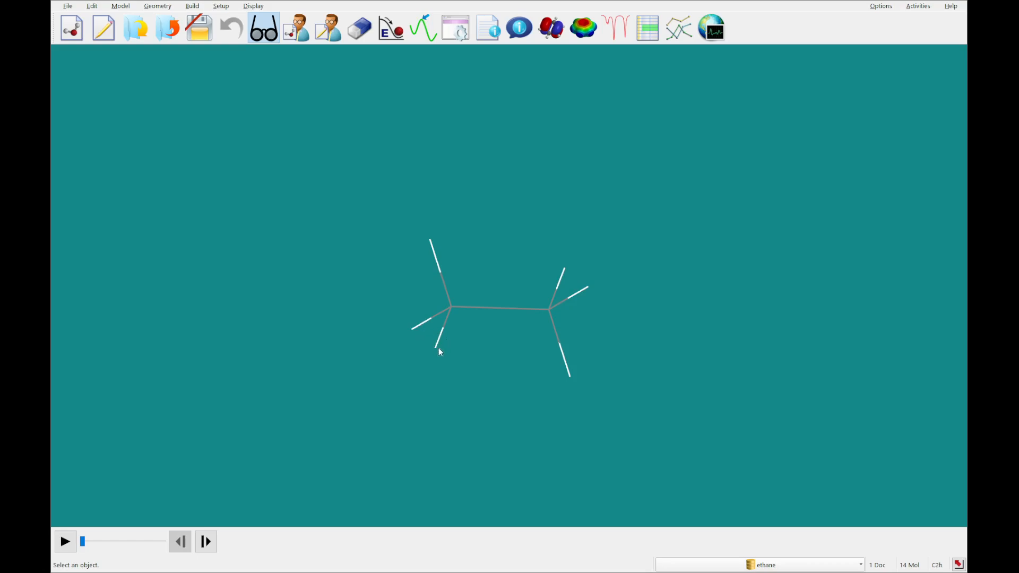
drag(439, 350, 499, 312)
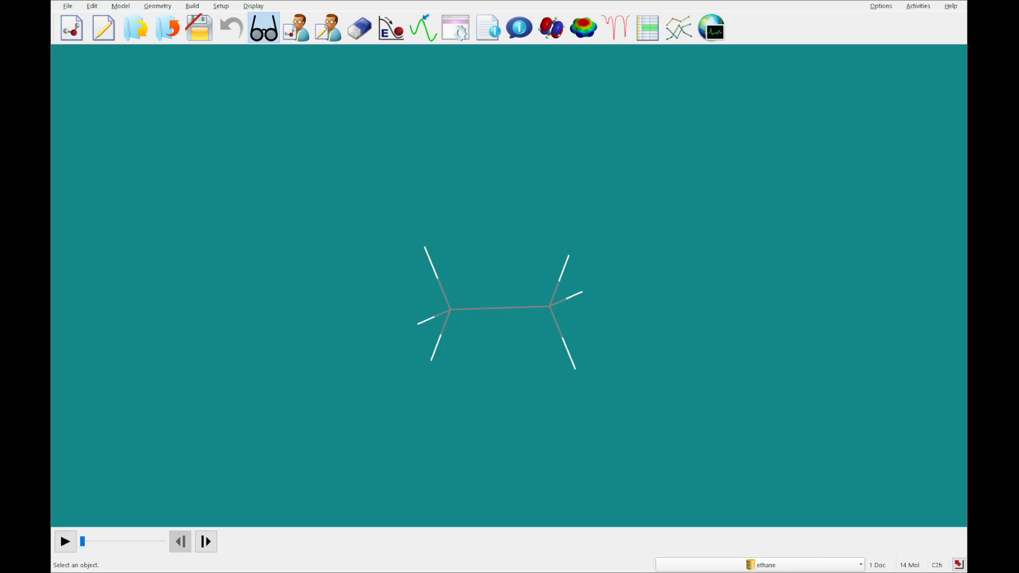
mouse_move(507, 392)
mouse_down()
mouse_move(531, 390)
mouse_move(480, 391)
mouse_move(492, 387)
mouse_up()
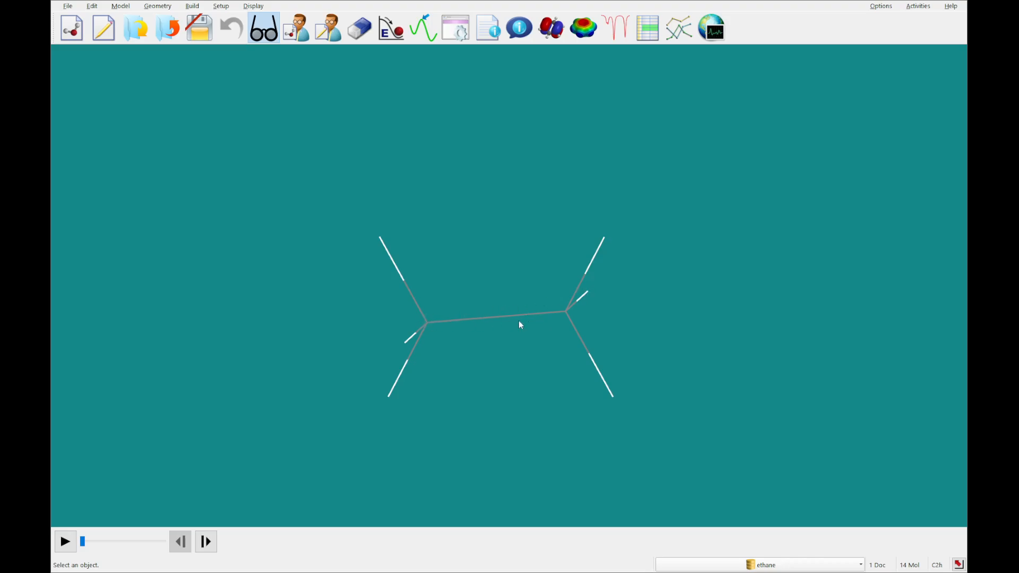
drag(526, 332, 552, 335)
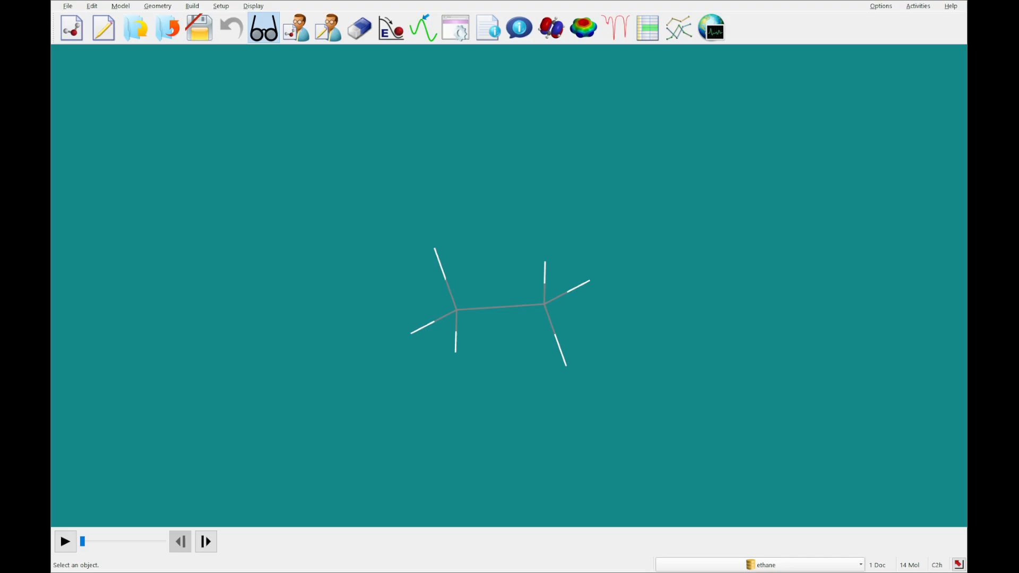
Show ethane in the Ball and Wire style and in the Tube style, rotating the tube model to inspect it
click(121, 7)
click(230, 33)
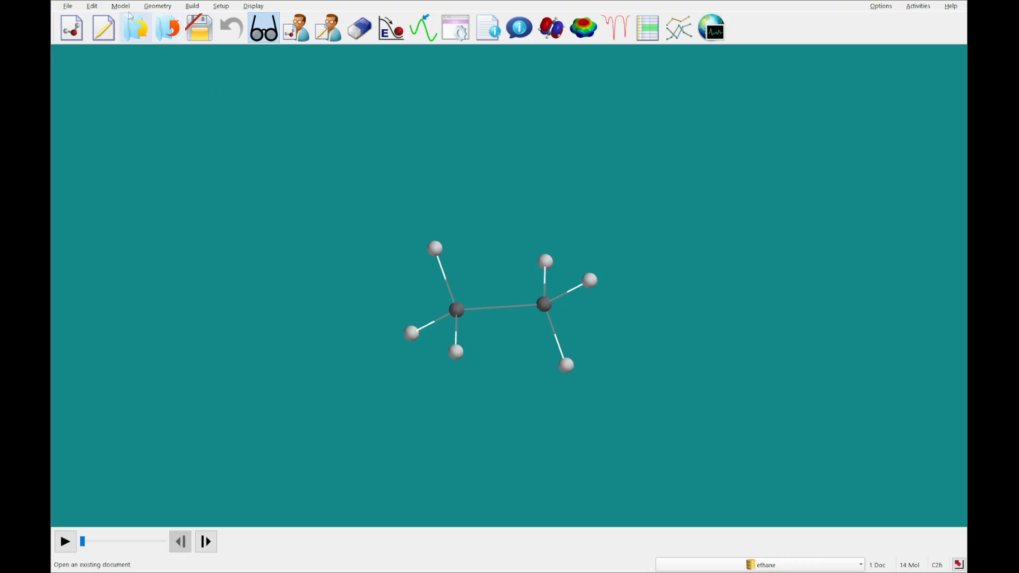
click(121, 7)
click(318, 38)
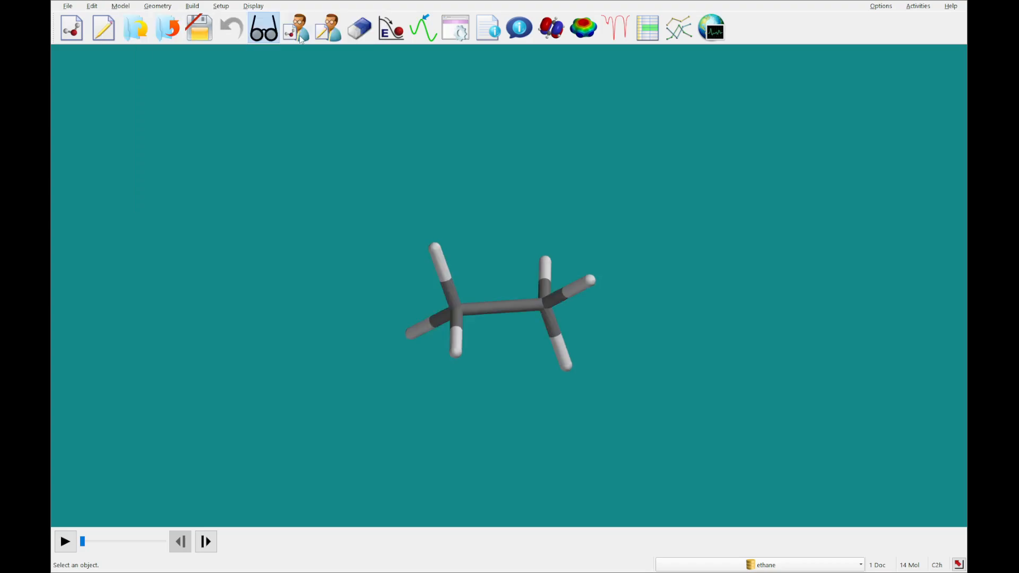
drag(316, 212, 298, 219)
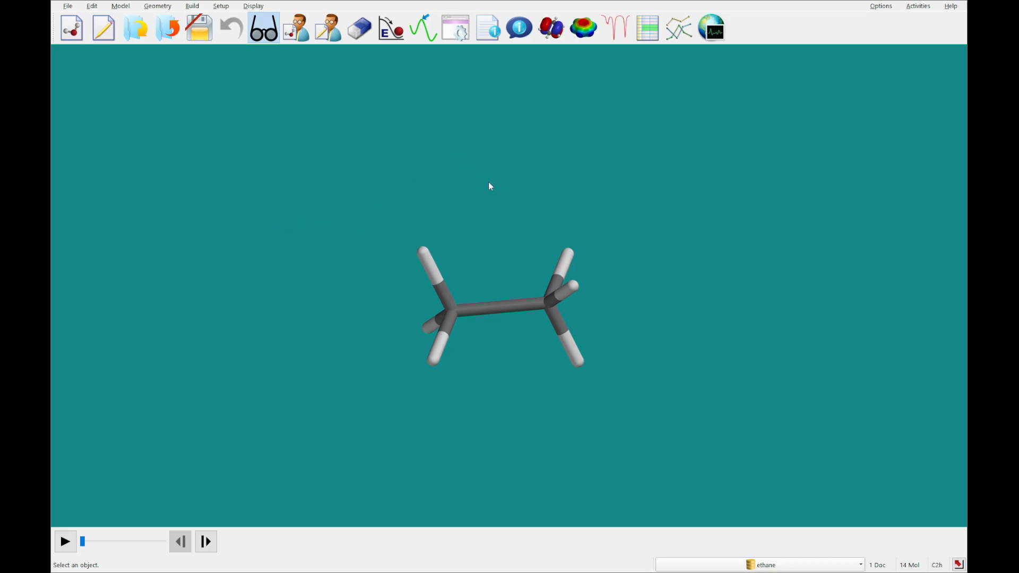
drag(490, 161, 492, 188)
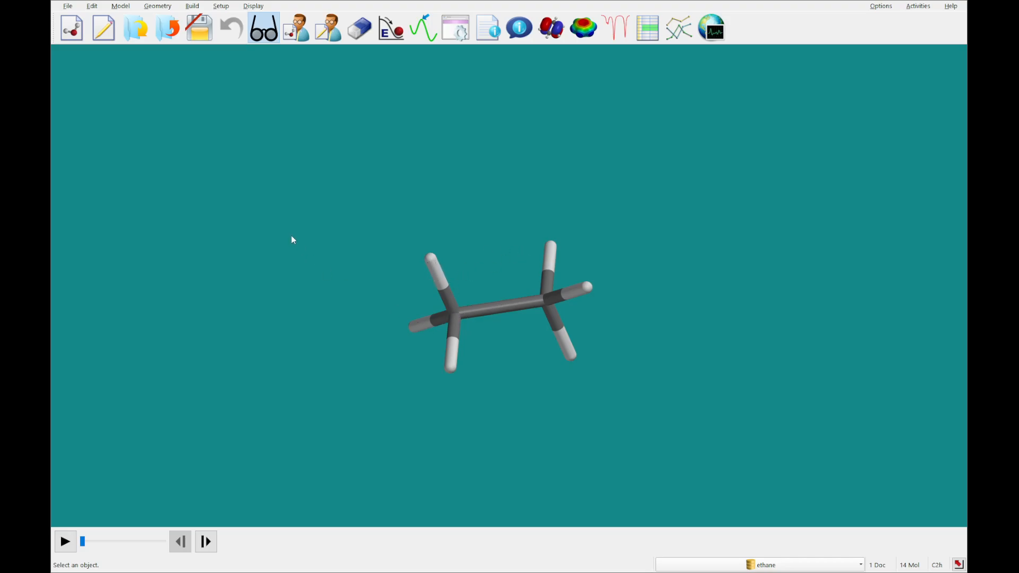
drag(293, 240, 280, 234)
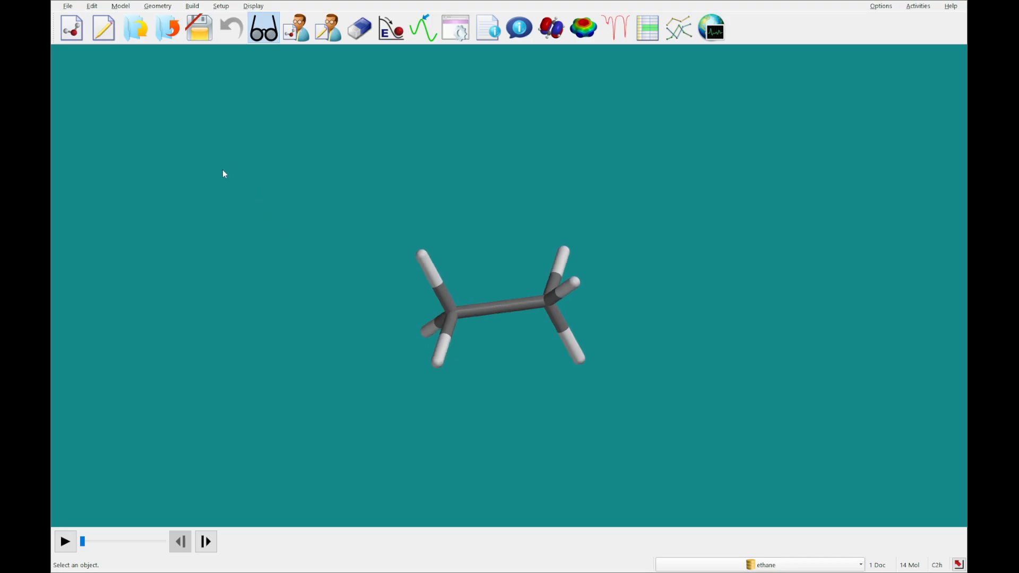
Display ethane as a Ball and Spoke model and rotate it slightly
click(129, 7)
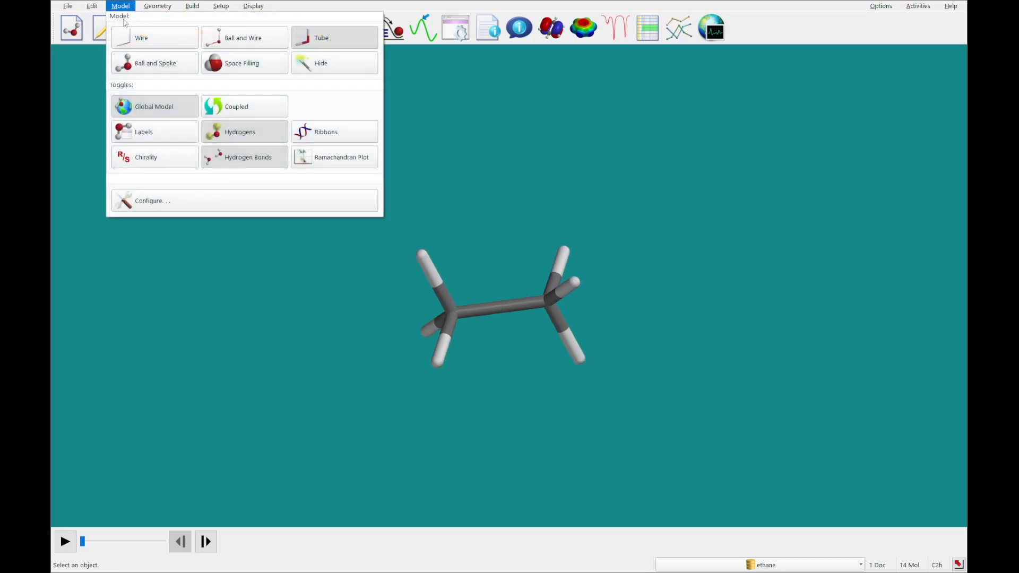
click(141, 68)
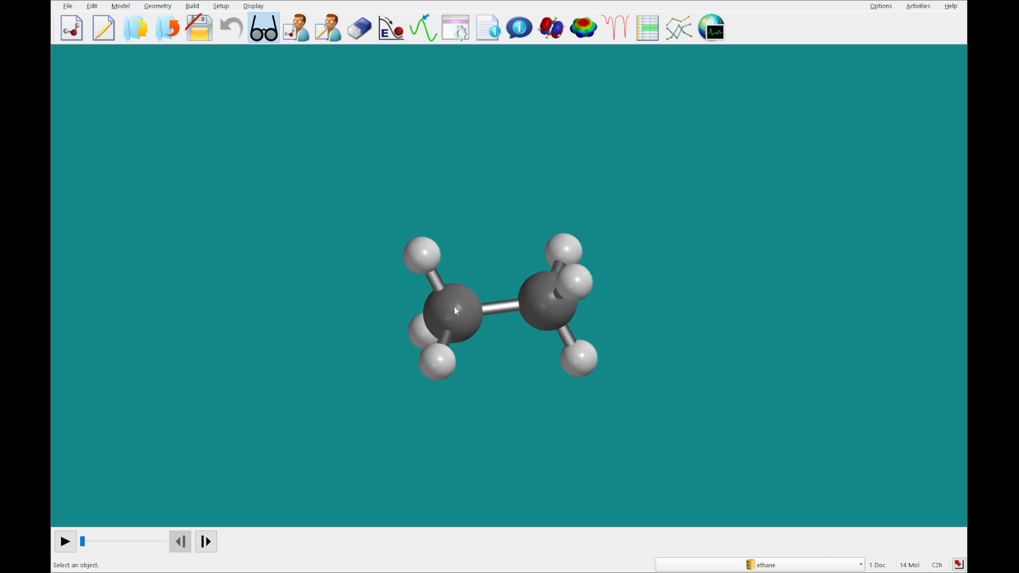
mouse_move(454, 310)
mouse_down()
mouse_move(497, 292)
mouse_move(467, 308)
mouse_move(432, 307)
mouse_move(459, 302)
mouse_up()
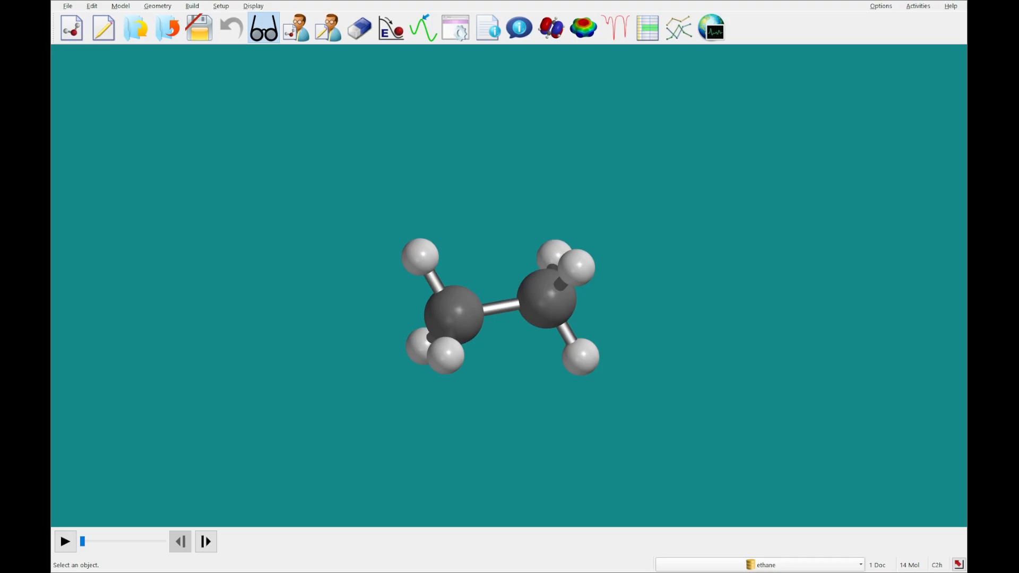
Display ethane as a Space Filling model and rotate it to view the atoms' overlap
click(120, 6)
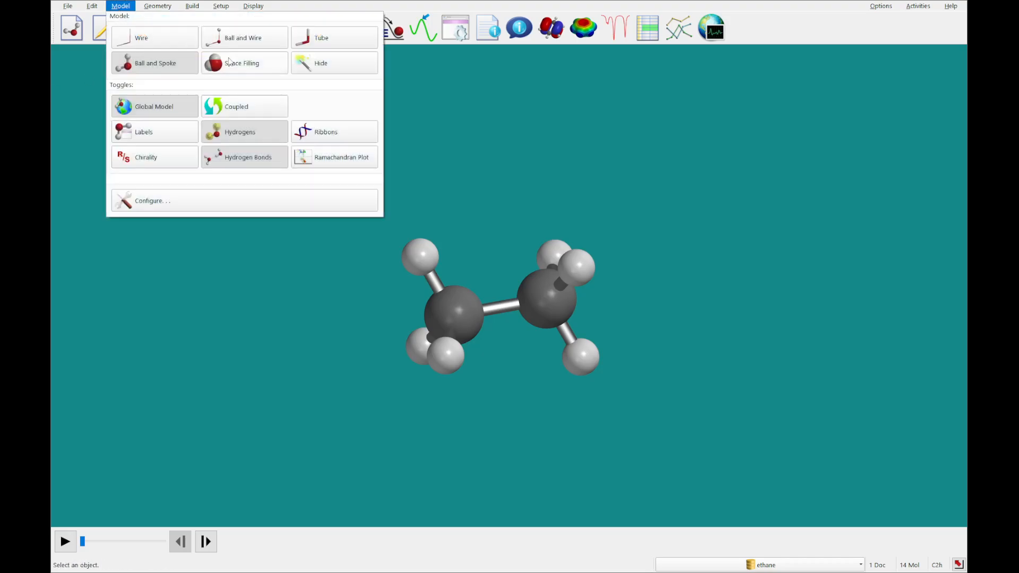
click(229, 61)
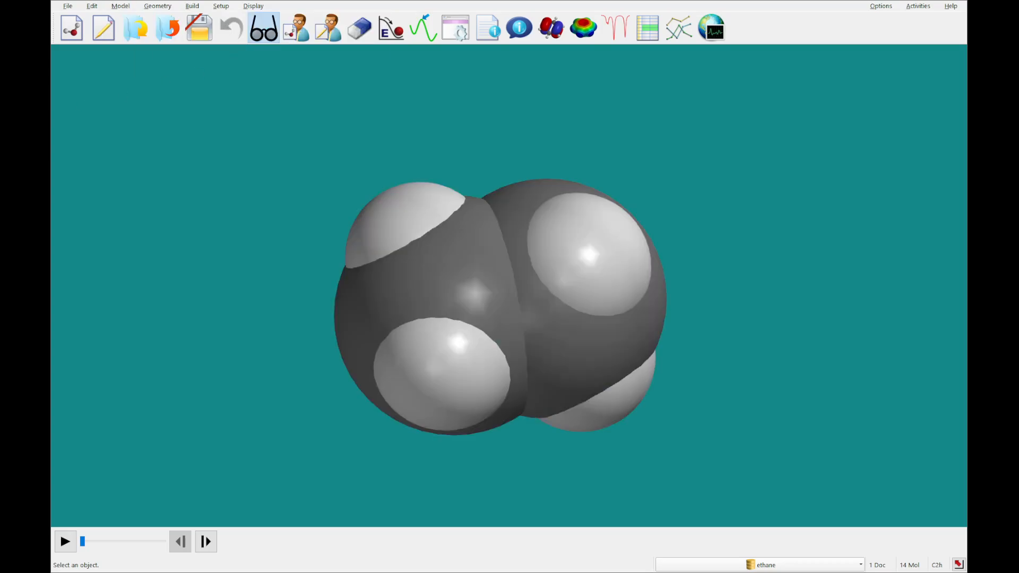
mouse_move(484, 153)
mouse_down()
mouse_move(450, 154)
mouse_move(471, 150)
mouse_up()
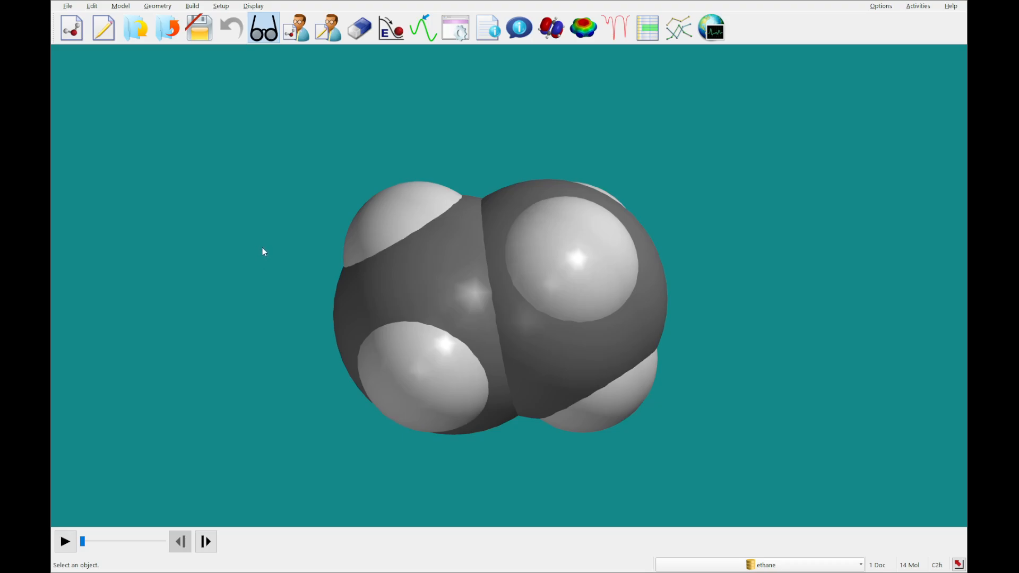
mouse_move(262, 247)
mouse_down()
mouse_move(276, 245)
mouse_move(241, 262)
mouse_move(273, 249)
mouse_up()
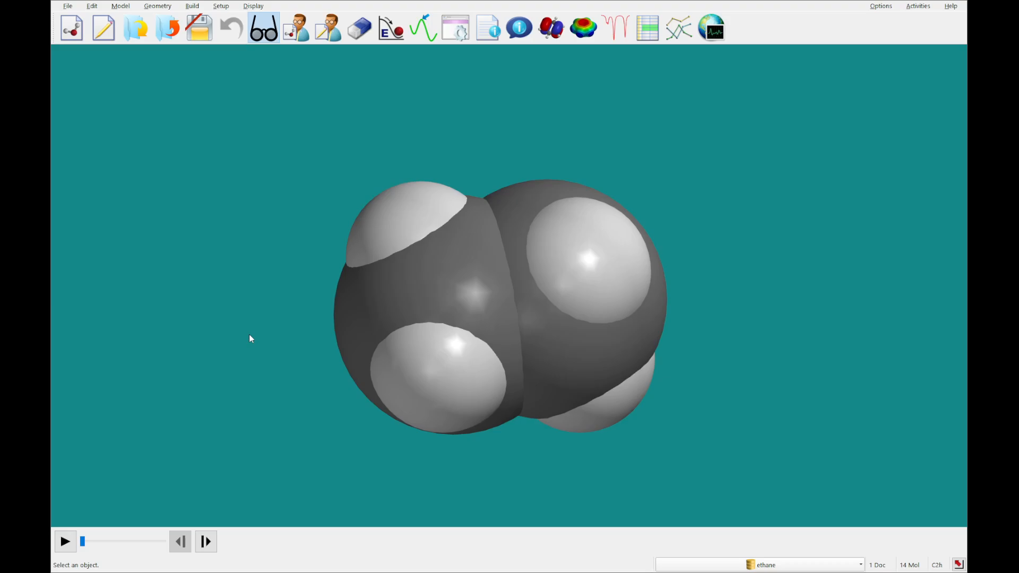
Select individual carbon and hydrogen atoms on the space-filling ethane model from several angles, leaving no atom selected
click(483, 286)
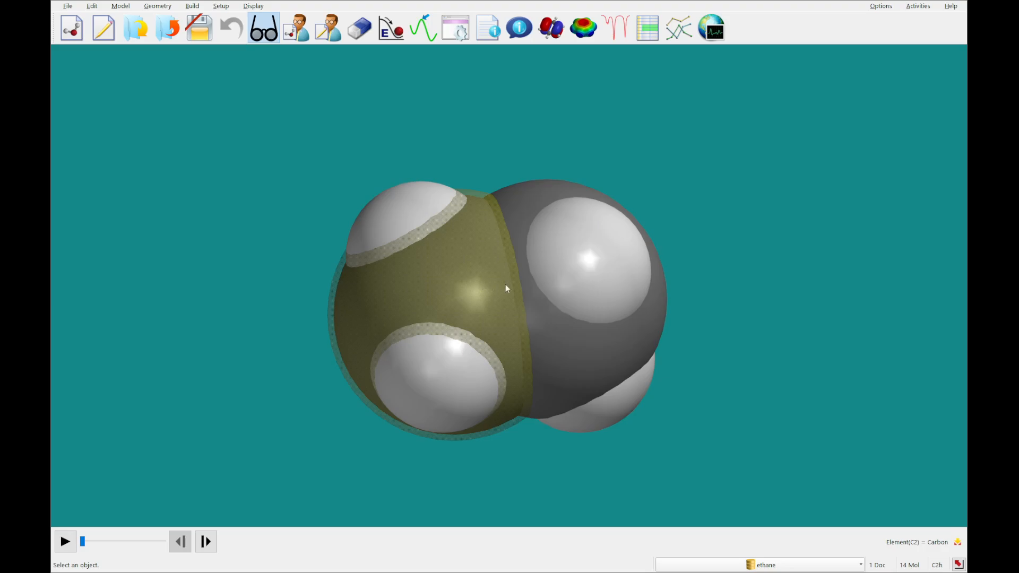
click(546, 322)
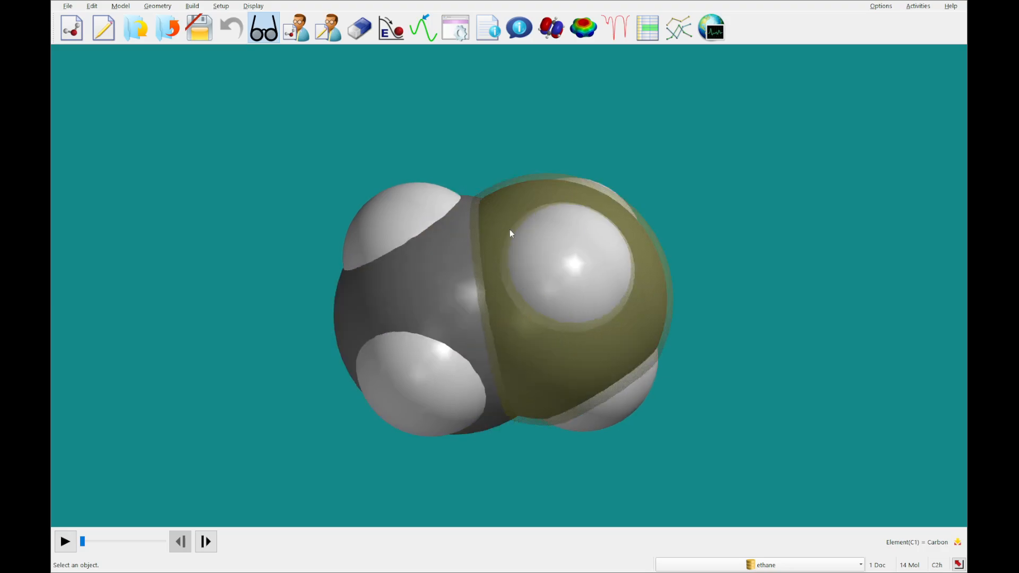
click(480, 248)
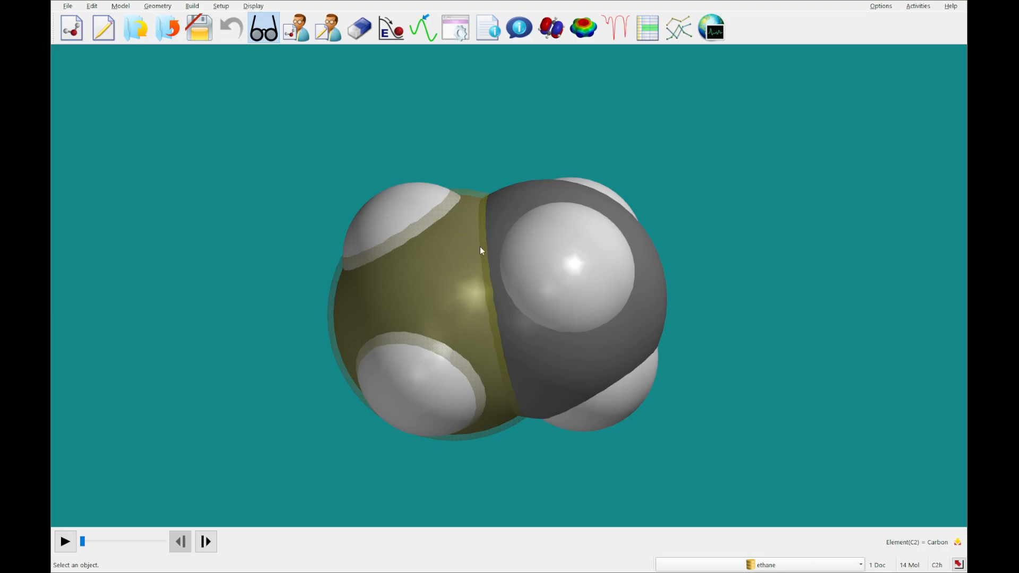
click(521, 208)
drag(289, 399, 361, 389)
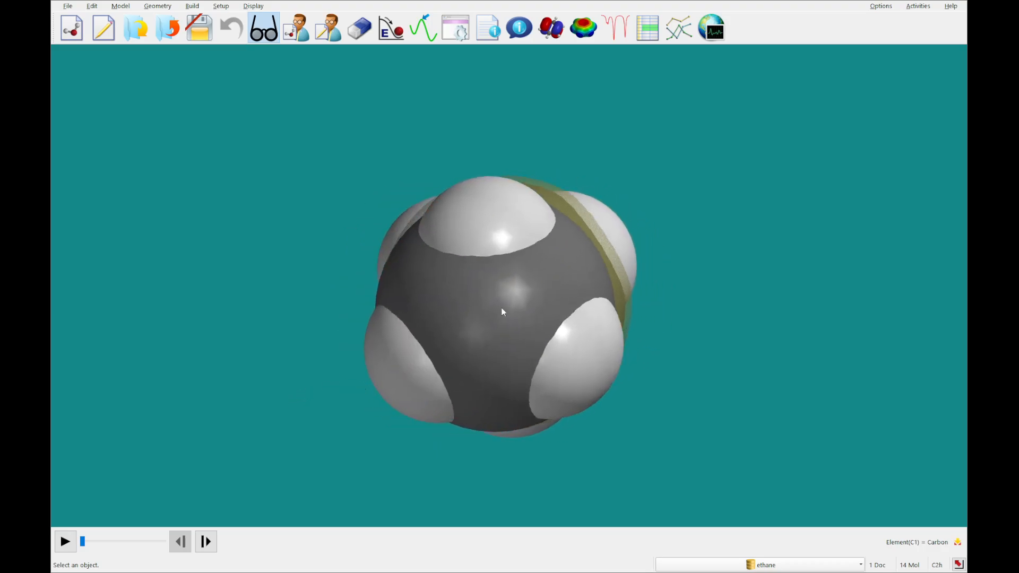
click(518, 255)
click(511, 212)
click(551, 331)
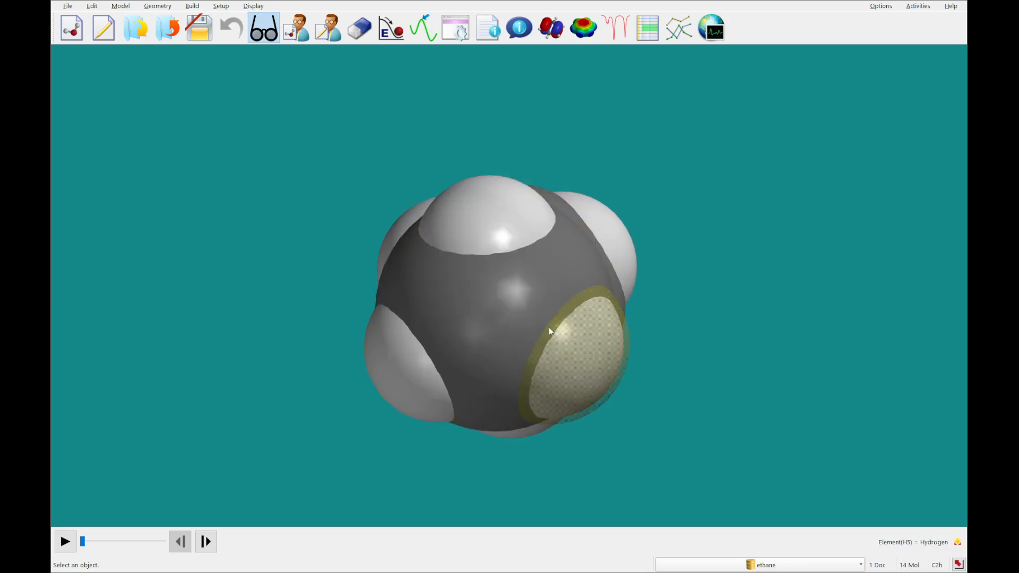
click(514, 305)
drag(469, 321, 594, 273)
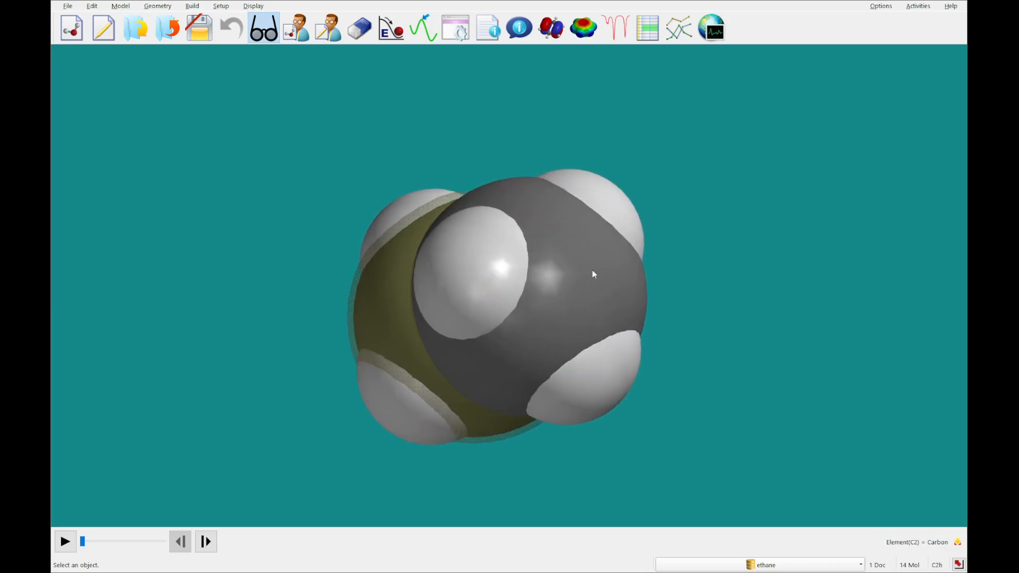
click(602, 270)
click(511, 272)
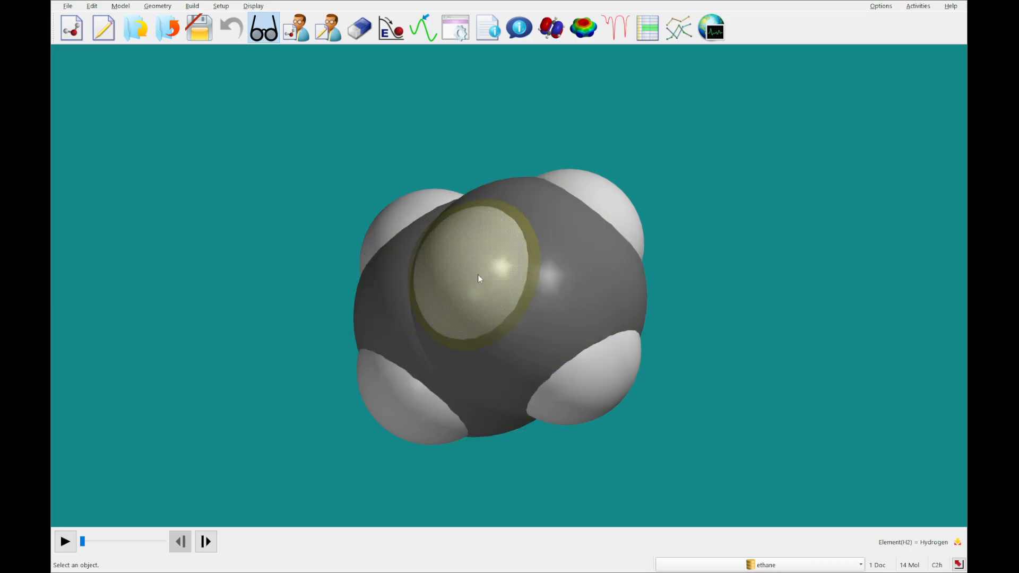
drag(477, 275, 768, 283)
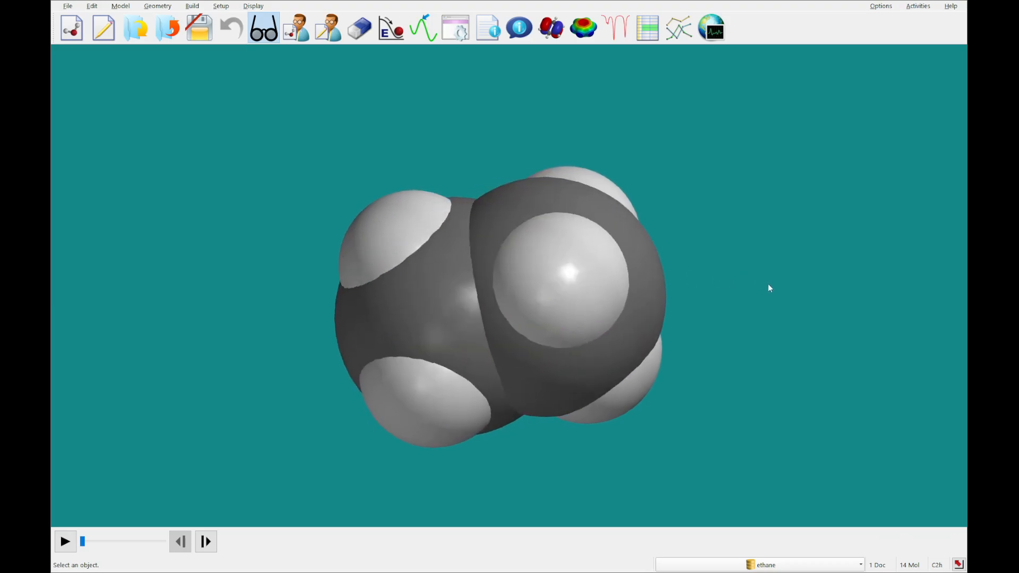
Return the ethane model to the Ball and Spoke style and rotate it
click(123, 7)
click(143, 67)
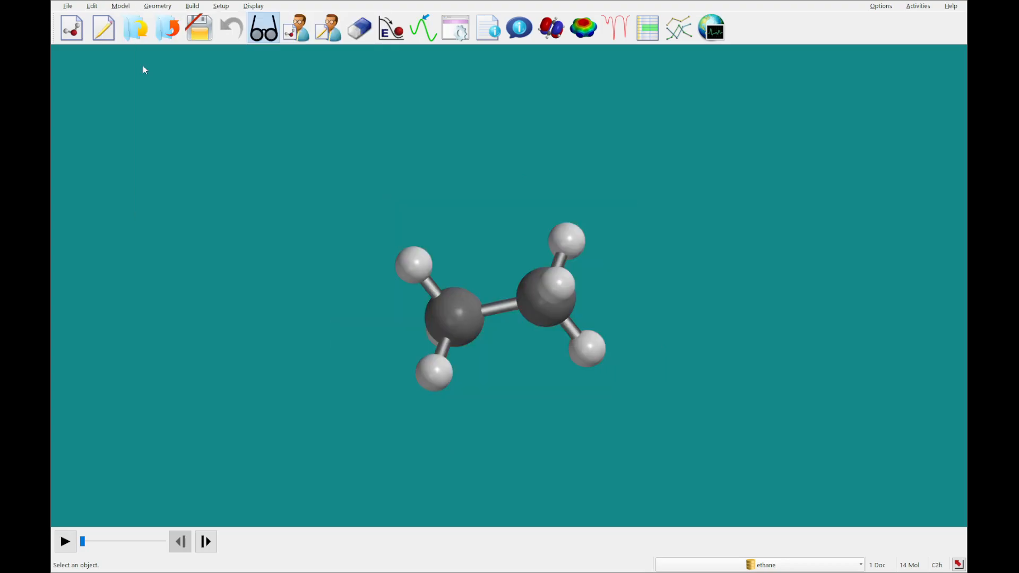
drag(837, 166, 650, 239)
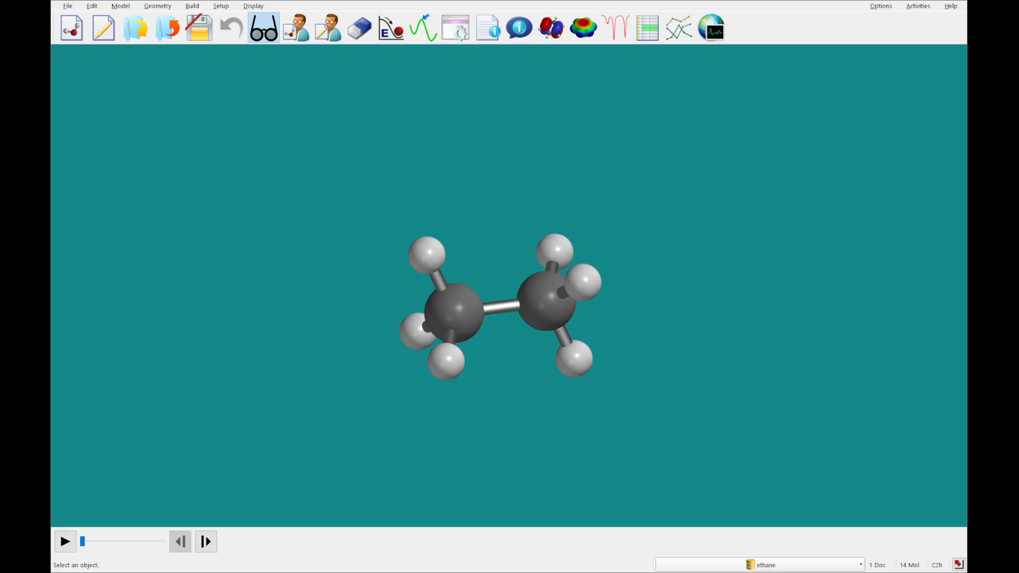
Advance to the acetic acid dimer and examine its ωB97X-D/6-31G* database entry, rotating the preview before closing it
click(207, 542)
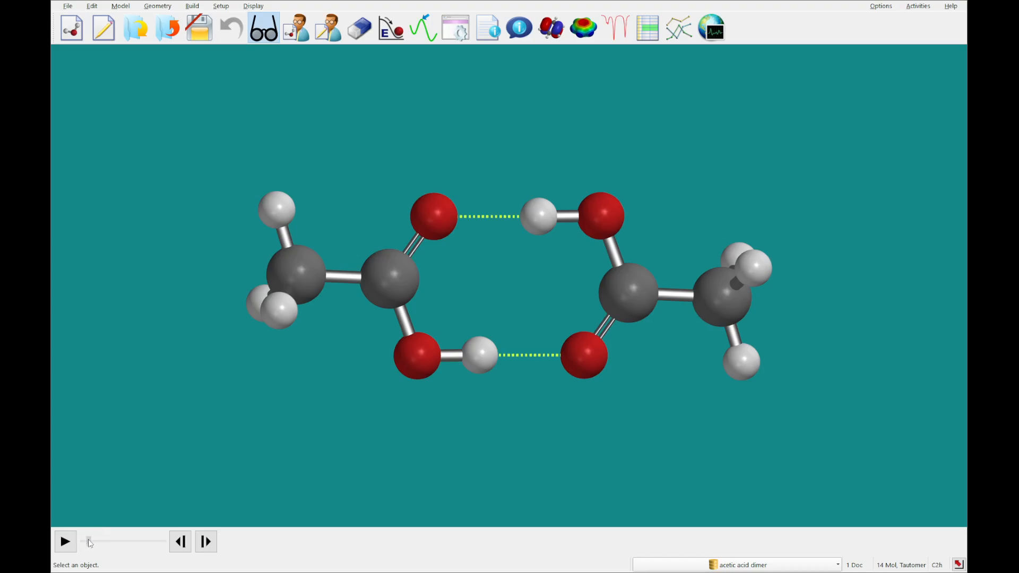
mouse_move(89, 542)
mouse_down()
mouse_move(167, 527)
mouse_move(92, 547)
mouse_up()
click(671, 565)
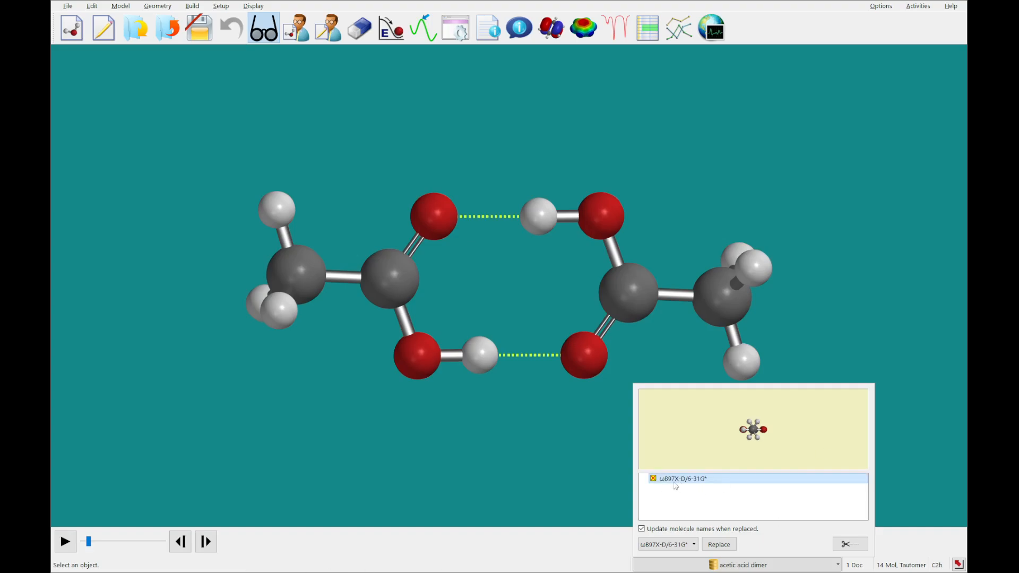
drag(714, 470, 715, 459)
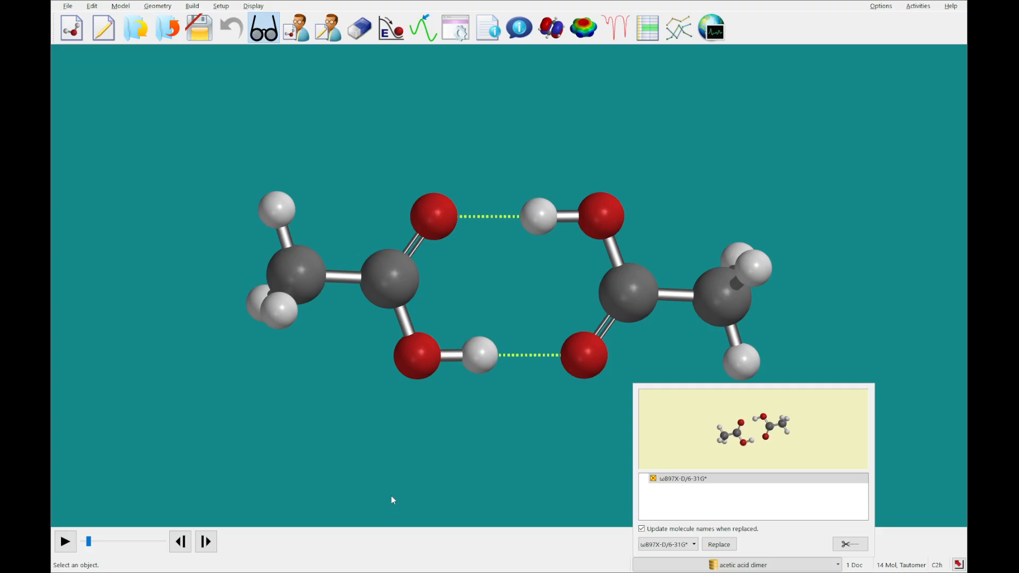
click(406, 471)
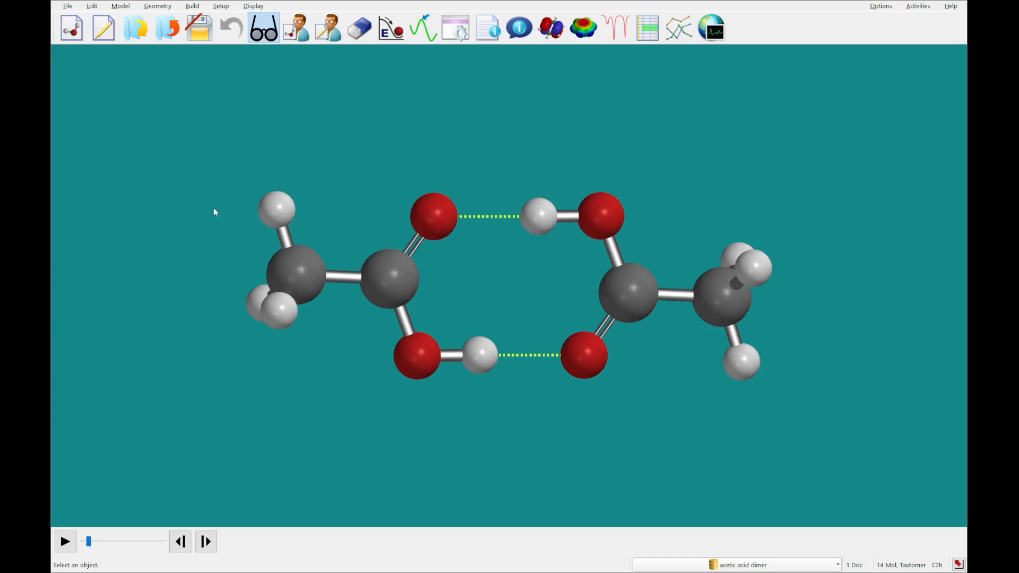
Hide the hydrogen bonds in the acetic acid dimer and show them again for comparison
click(126, 8)
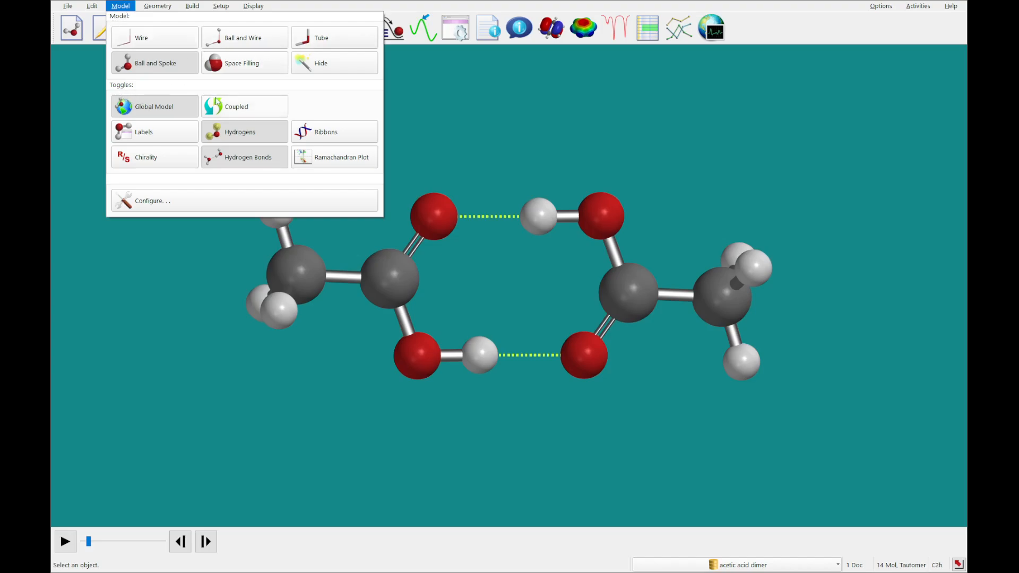
click(223, 162)
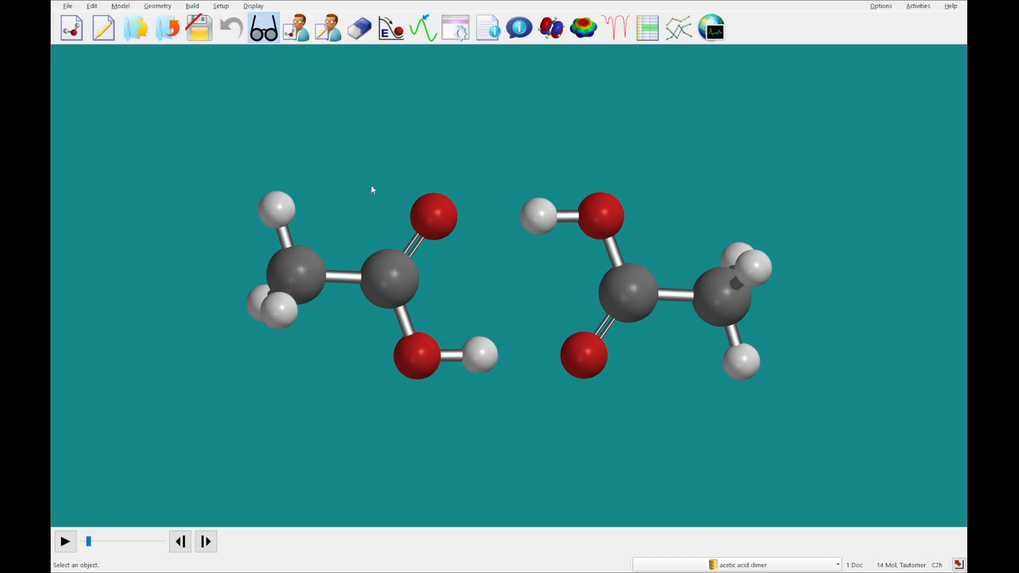
click(121, 6)
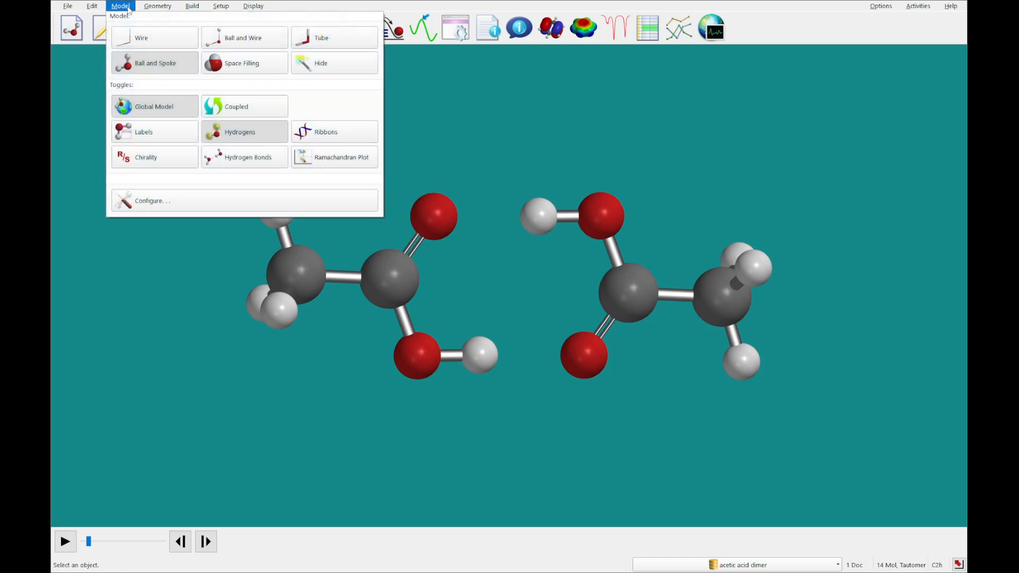
click(255, 155)
scroll(478, 255, up, 5)
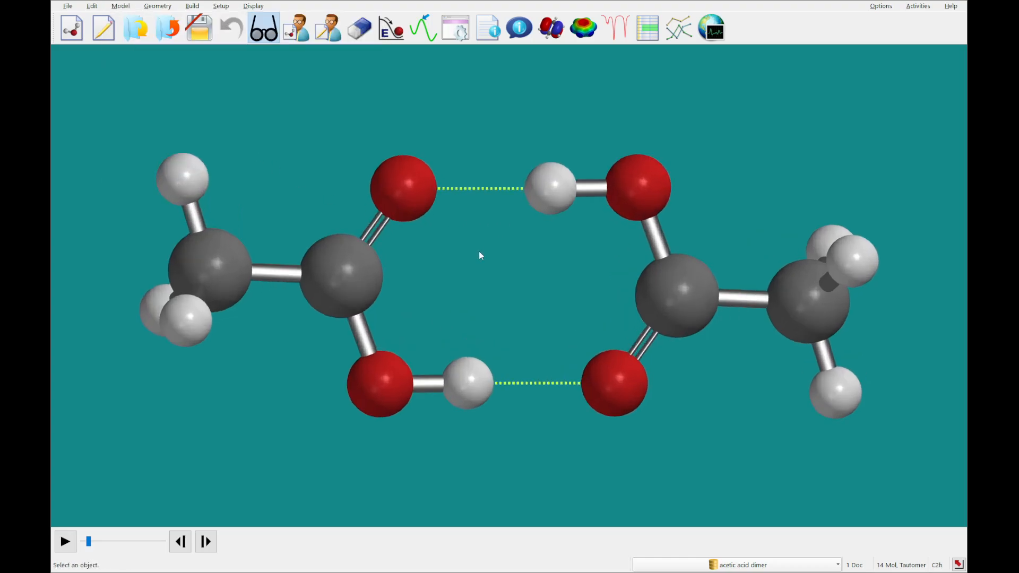
mouse_move(465, 248)
mouse_down()
mouse_move(473, 225)
mouse_move(474, 243)
mouse_up()
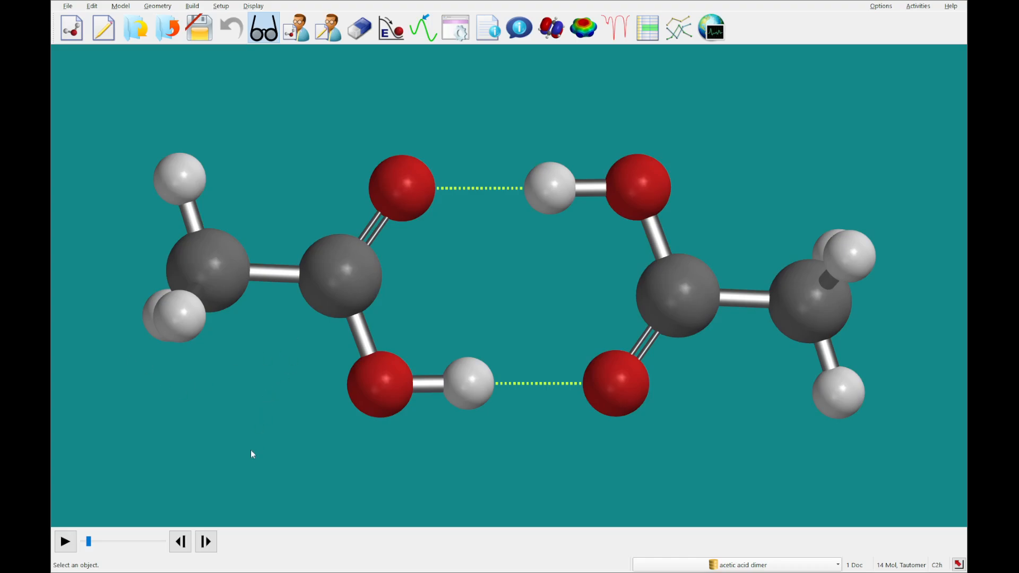
Advance to propene and measure its carbon–carbon single bond, first by its two atoms and again by the bond itself
click(206, 541)
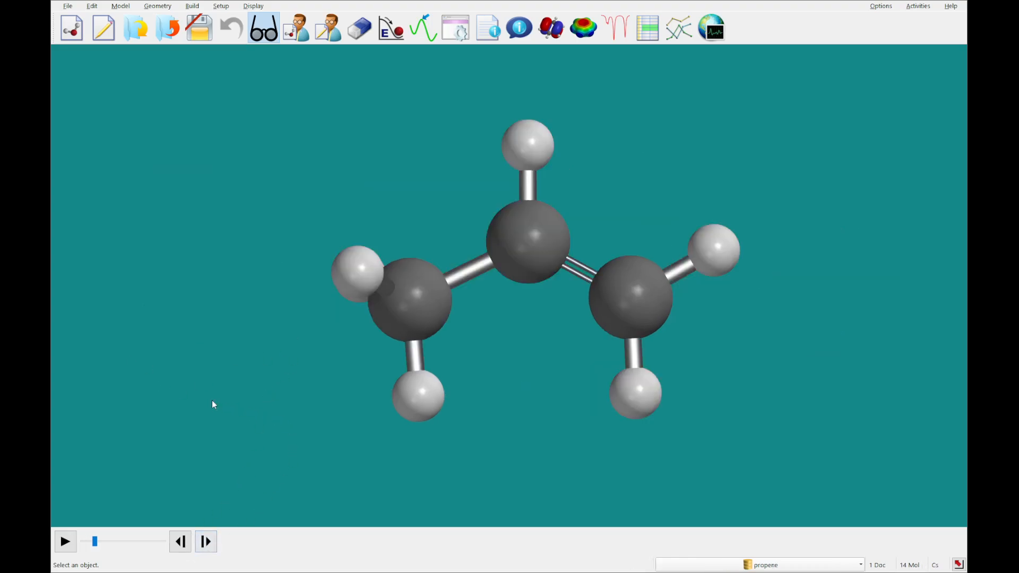
scroll(211, 400, down, 2)
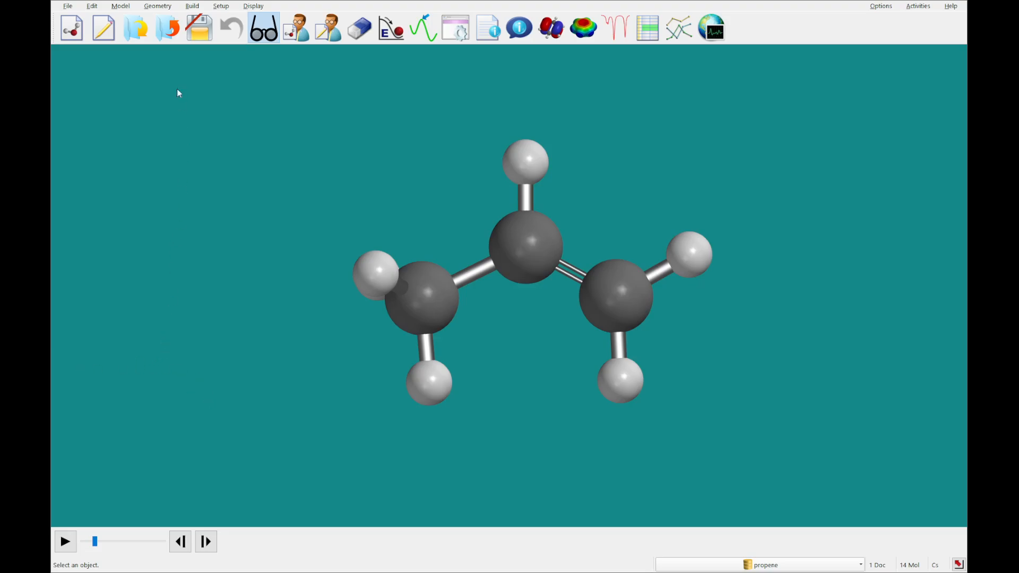
click(162, 6)
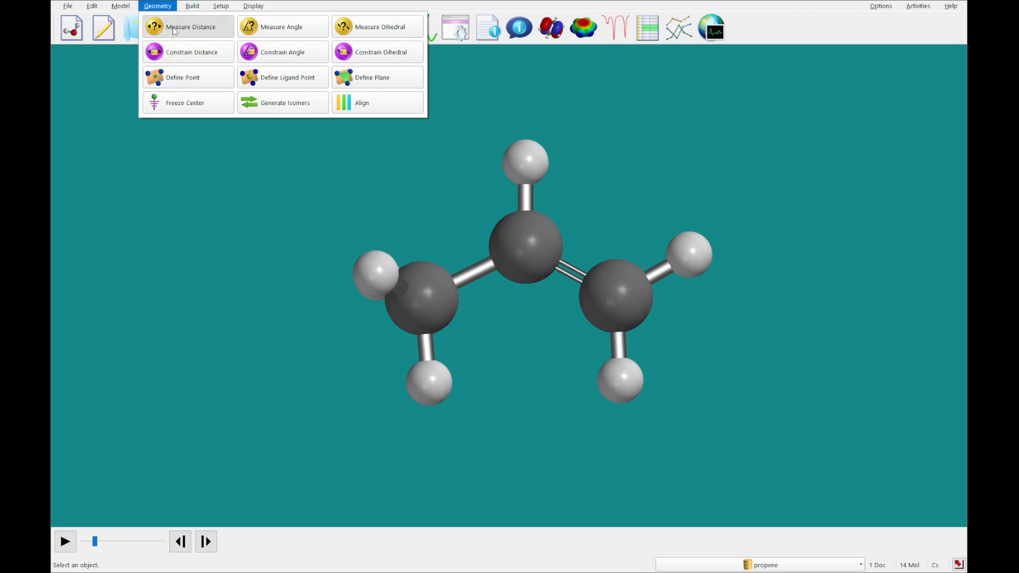
click(174, 28)
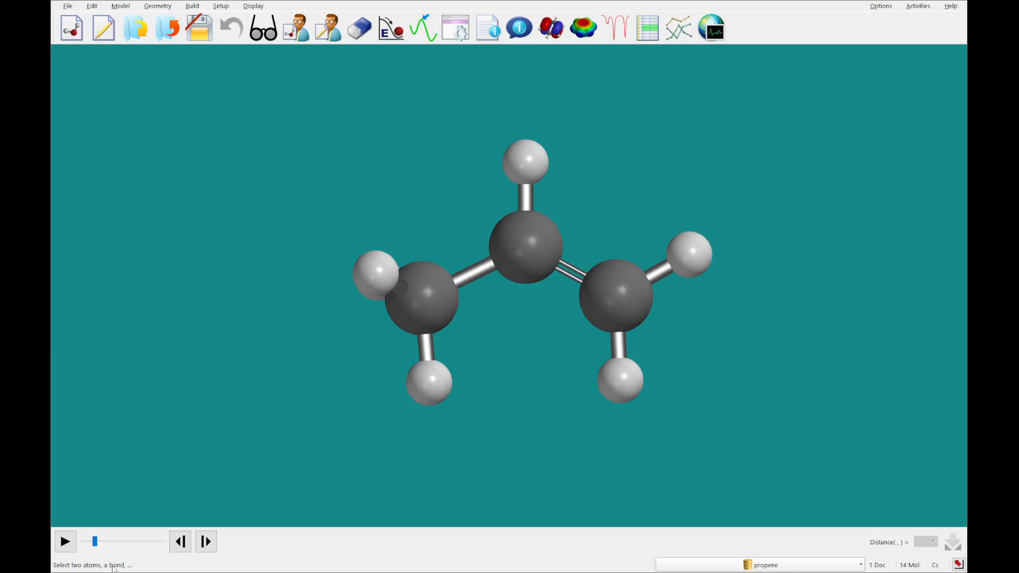
click(418, 314)
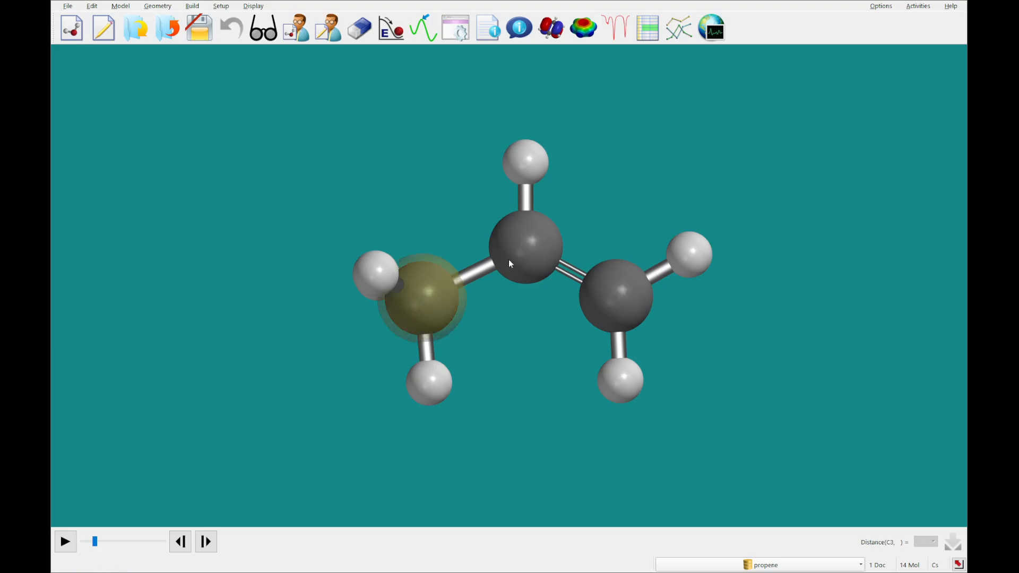
click(526, 247)
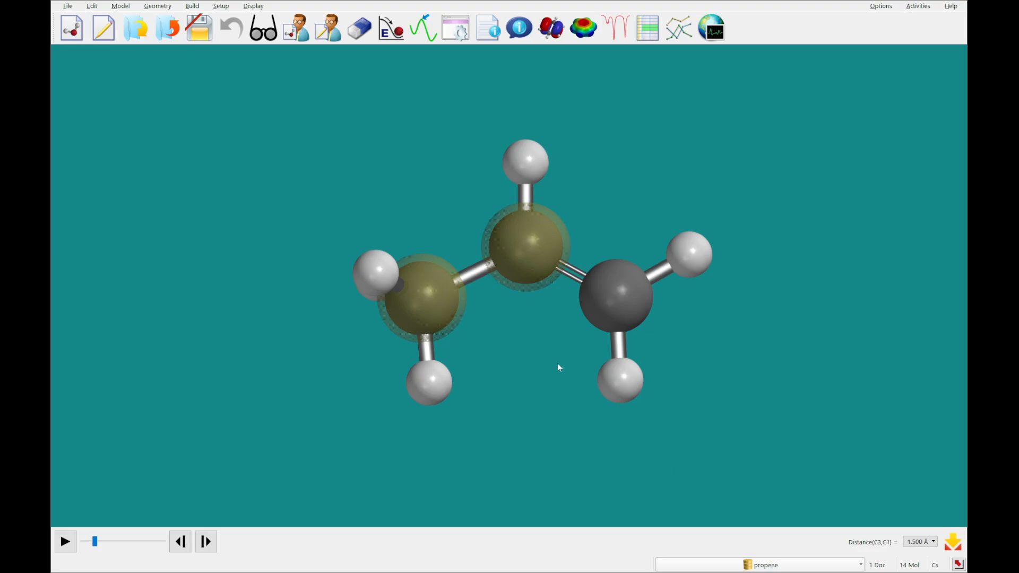
click(471, 273)
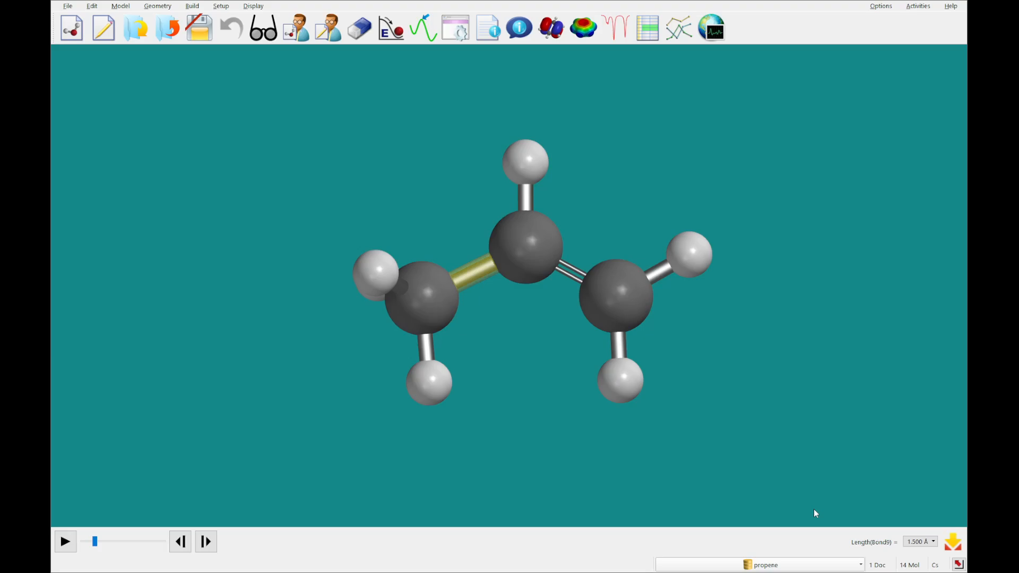
Measure propene's carbon–carbon double bond by the bond itself and again by its two carbon atoms
click(573, 277)
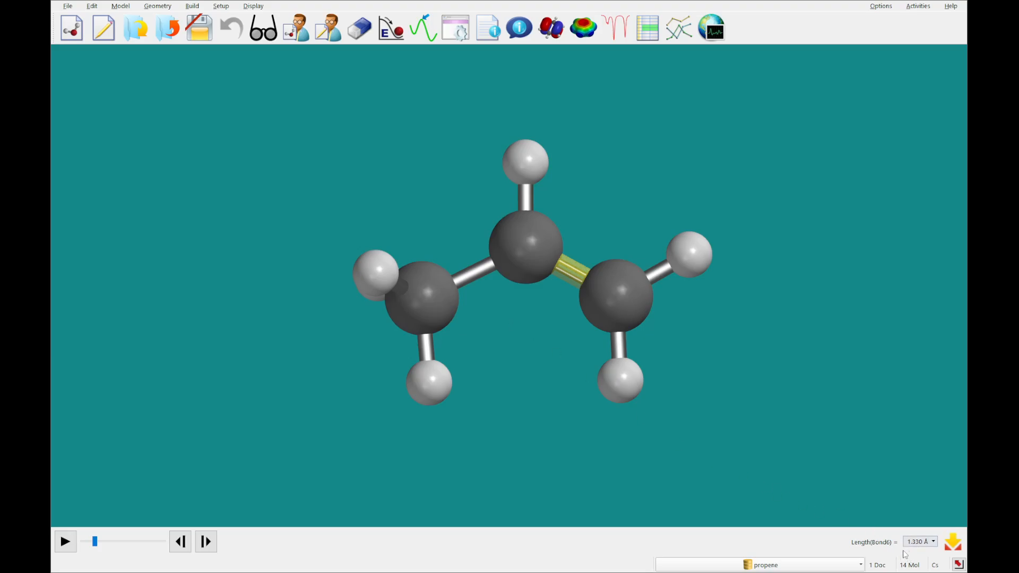
click(527, 256)
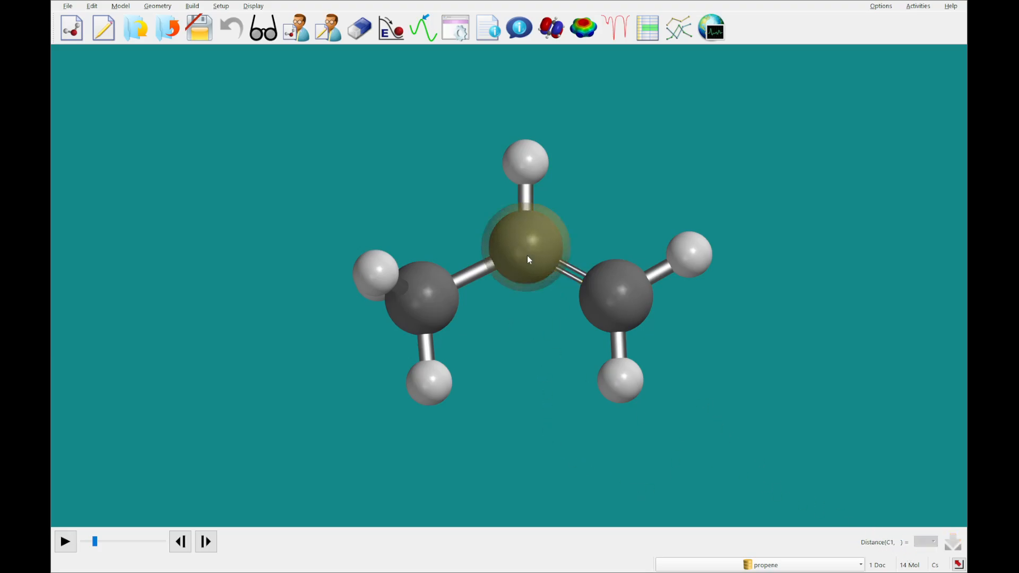
click(613, 309)
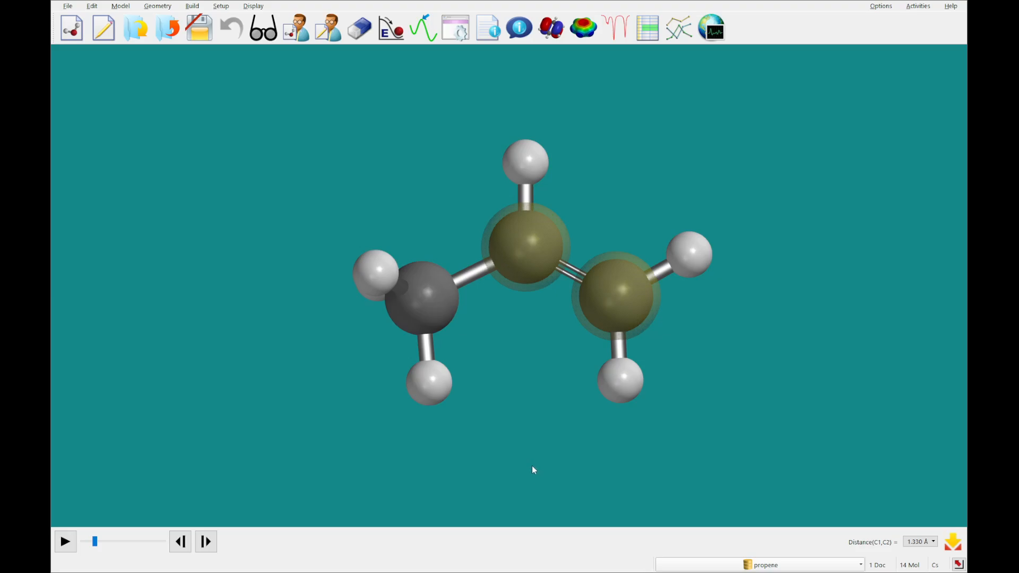
Measure the distances from propene's double-bonded end carbon to each of its two hydrogens, leaving no atom selected
click(634, 311)
click(685, 256)
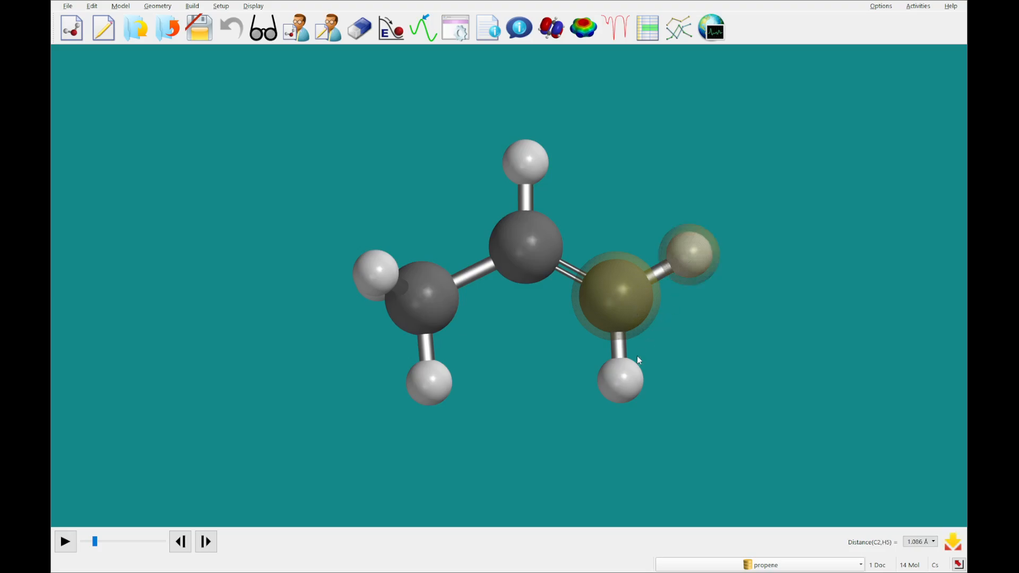
click(619, 377)
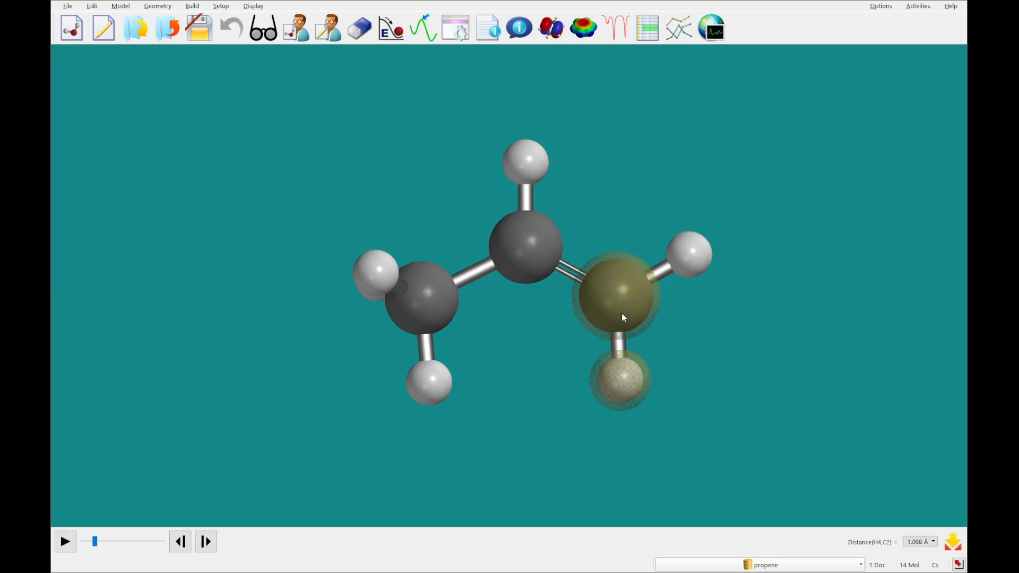
click(619, 308)
click(622, 381)
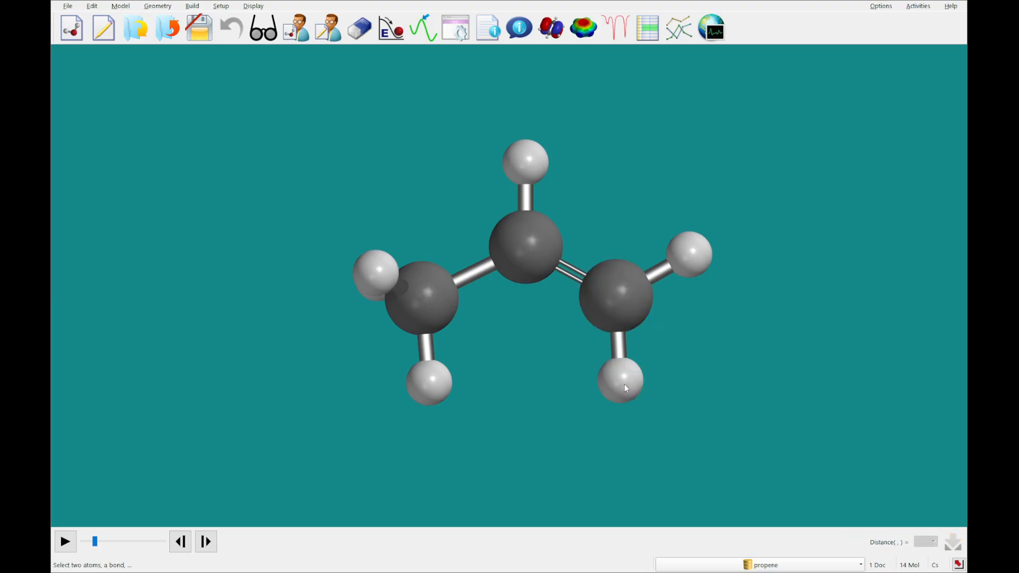
Measure the distance between propene's non-bonded hydrogens H7 and H4, and return to View mode
drag(531, 386, 462, 366)
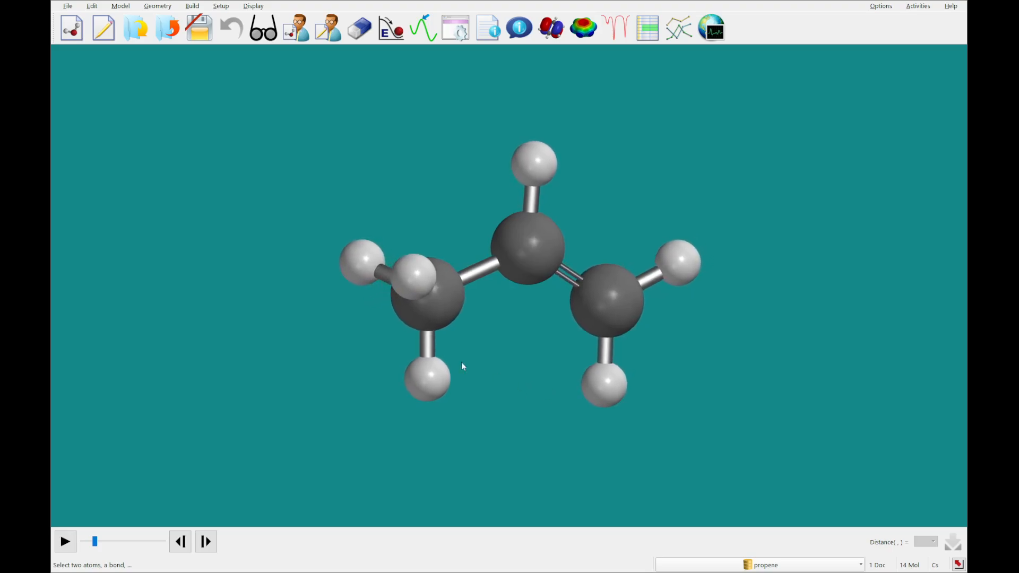
click(359, 260)
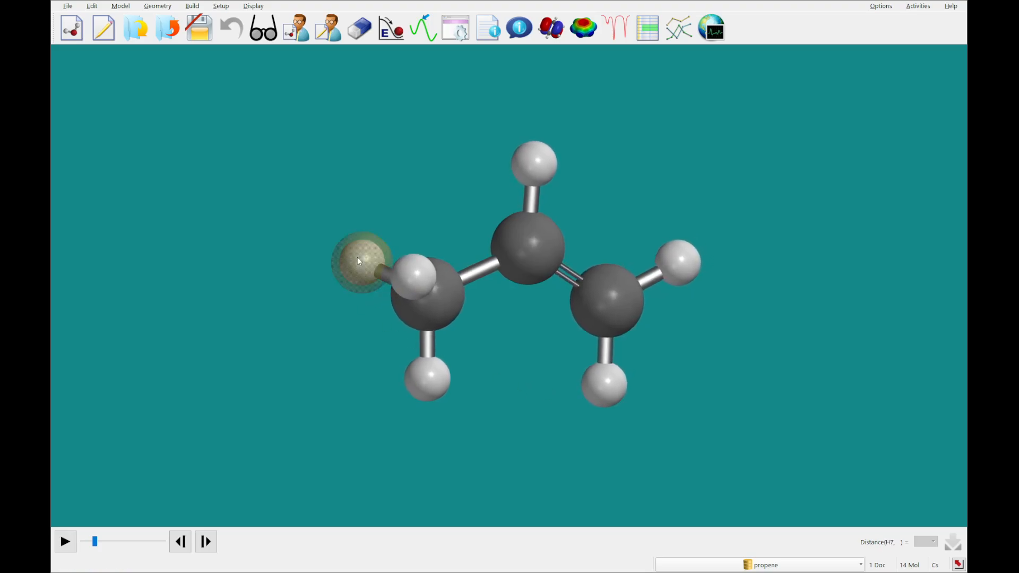
click(598, 386)
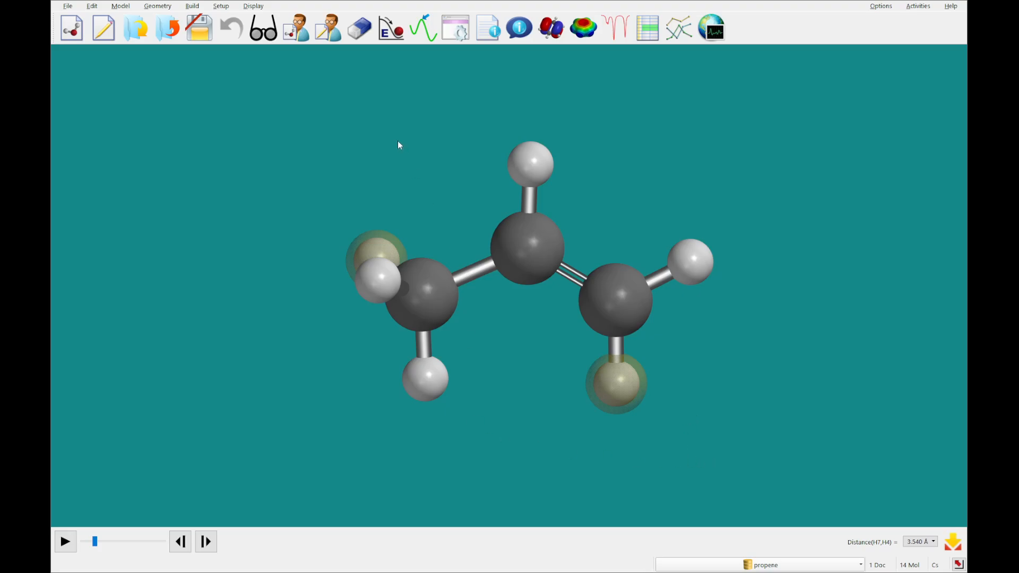
click(271, 38)
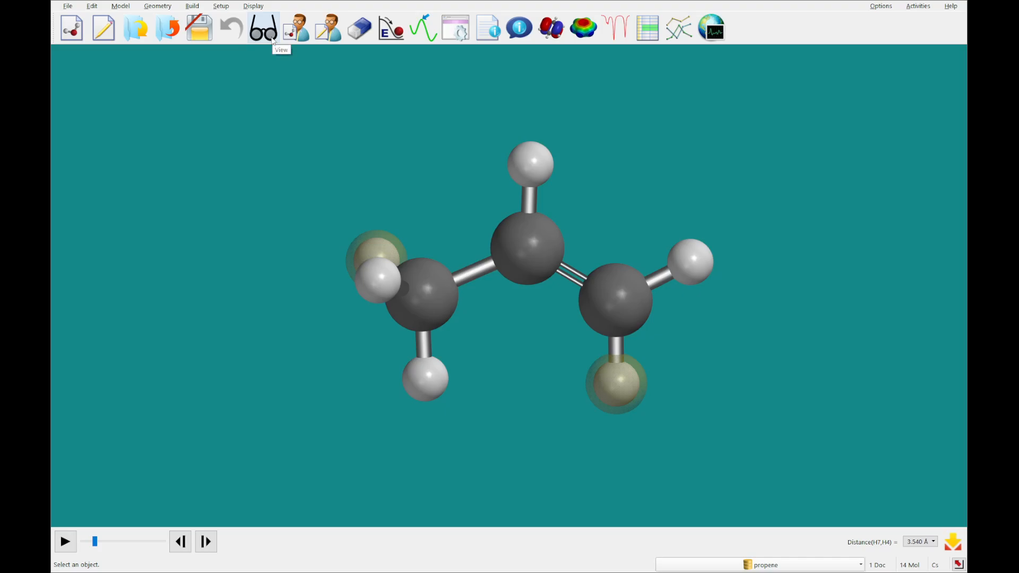
click(273, 41)
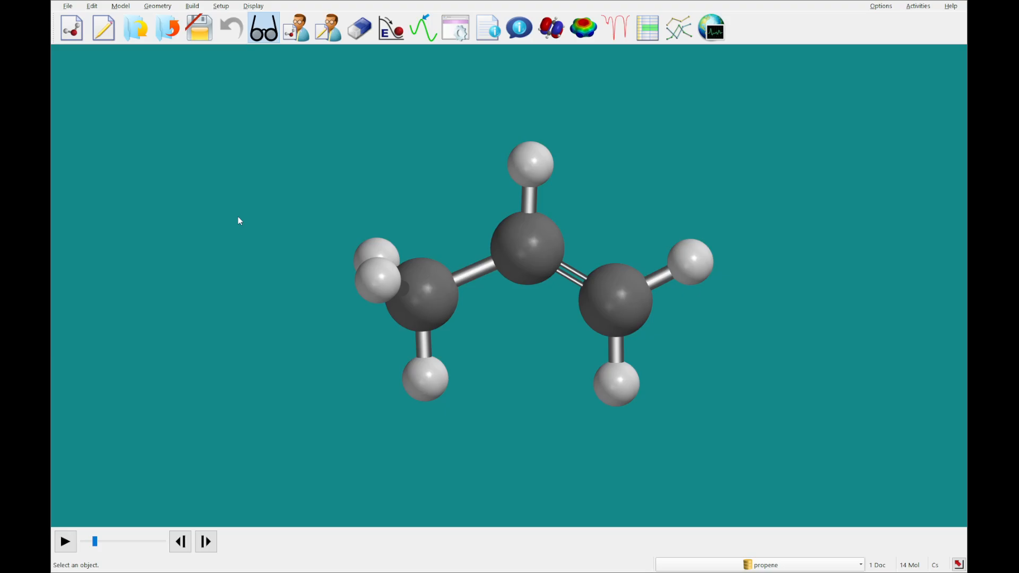
Advance to ammonia and measure its H3–N1–H0 bond angle
click(207, 541)
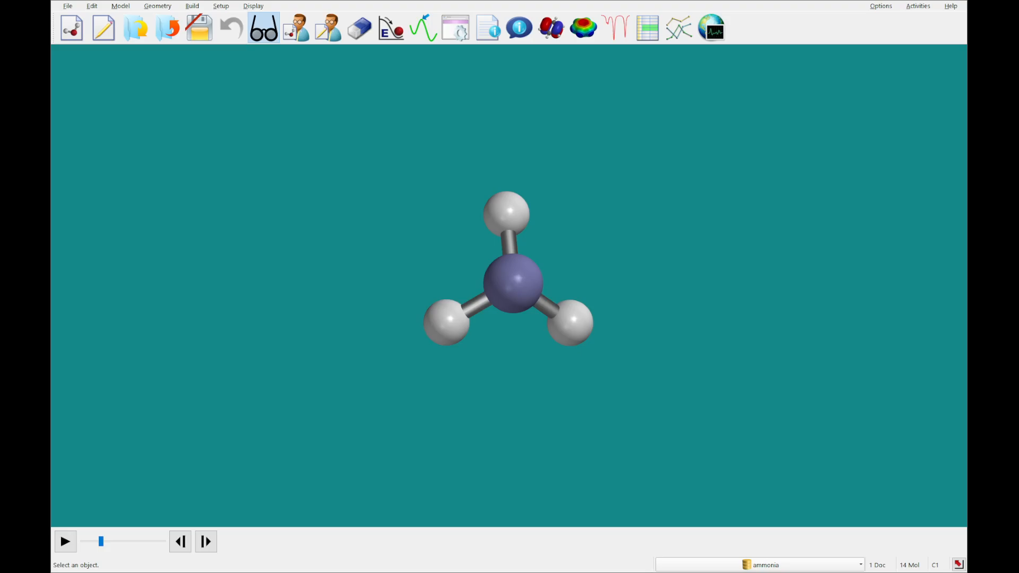
click(167, 10)
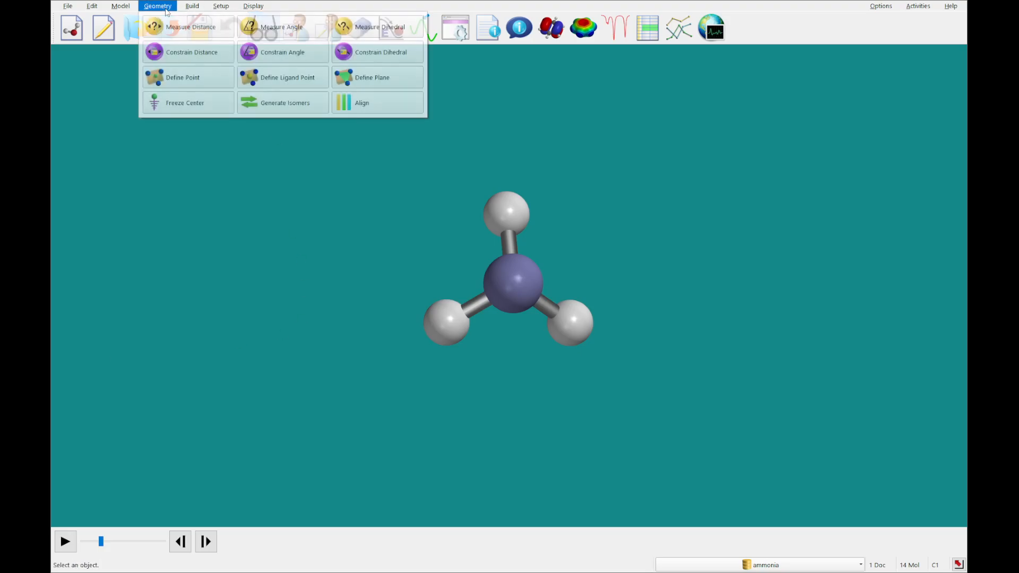
click(280, 33)
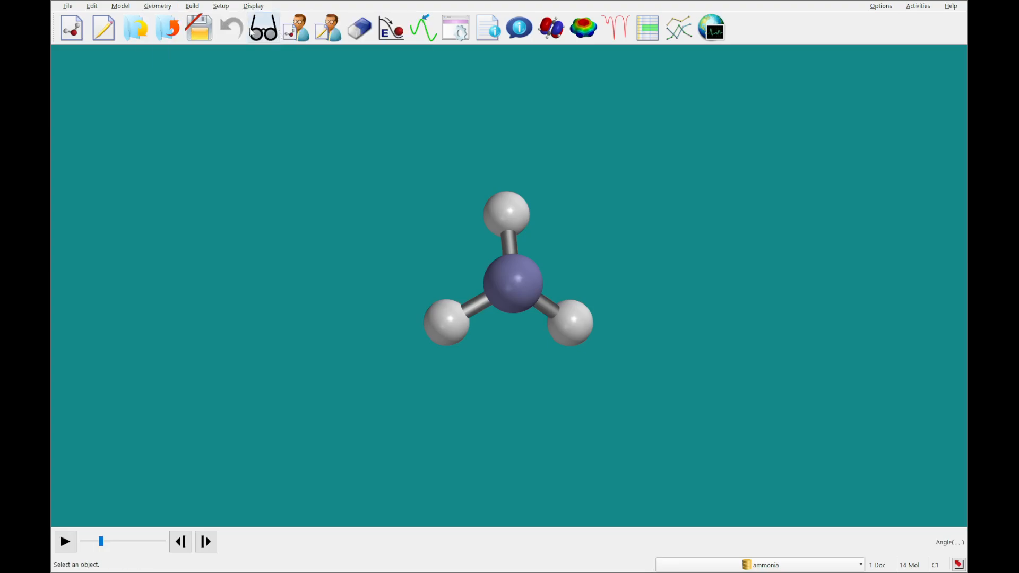
click(157, 6)
click(308, 29)
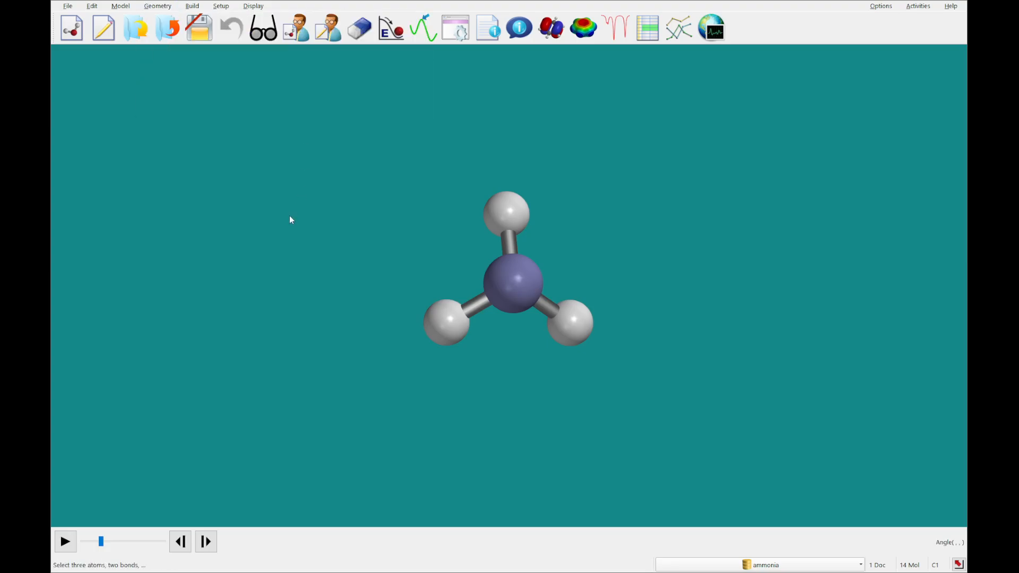
drag(411, 239, 278, 319)
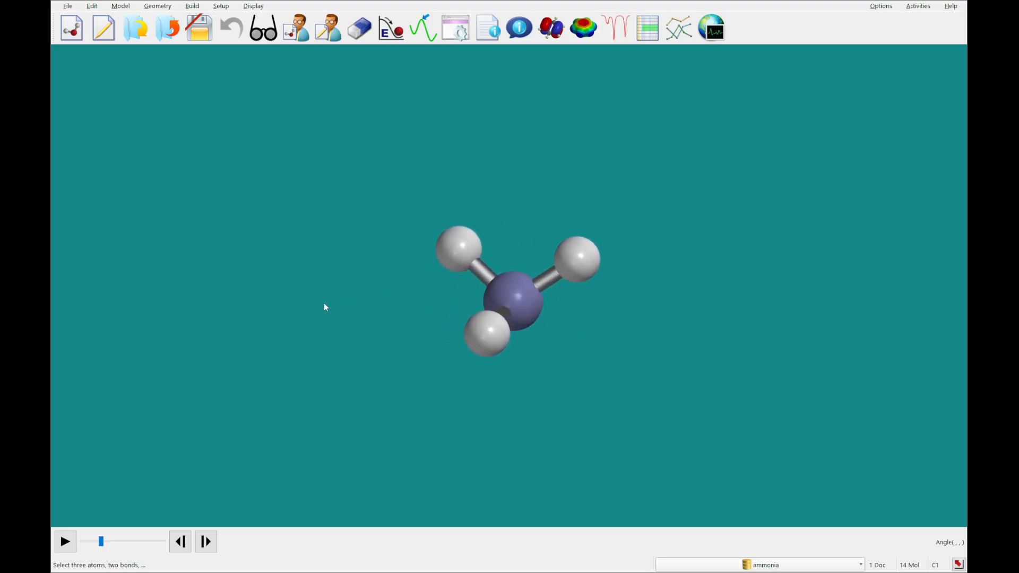
drag(677, 274, 676, 319)
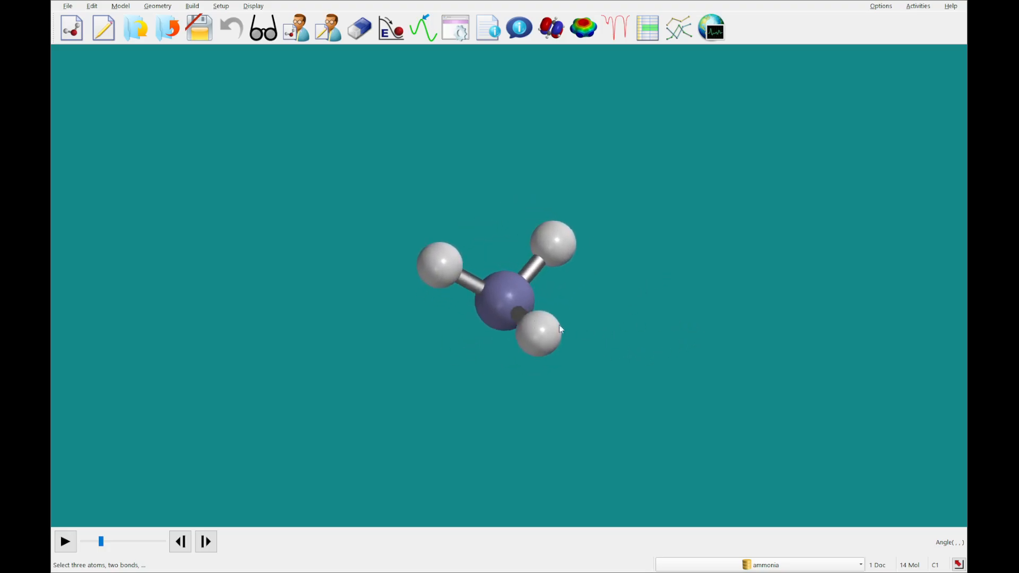
click(443, 263)
click(499, 289)
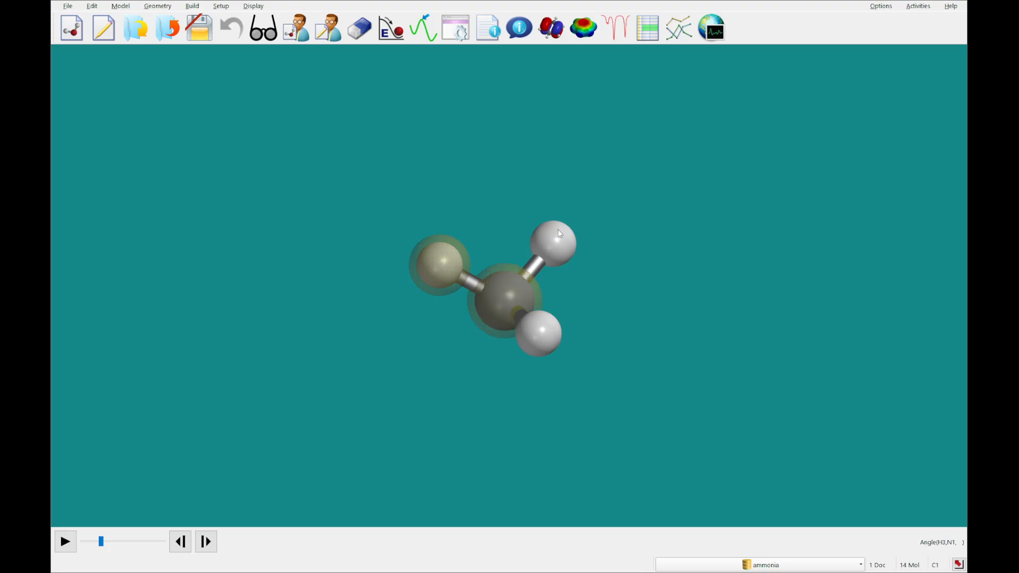
click(558, 233)
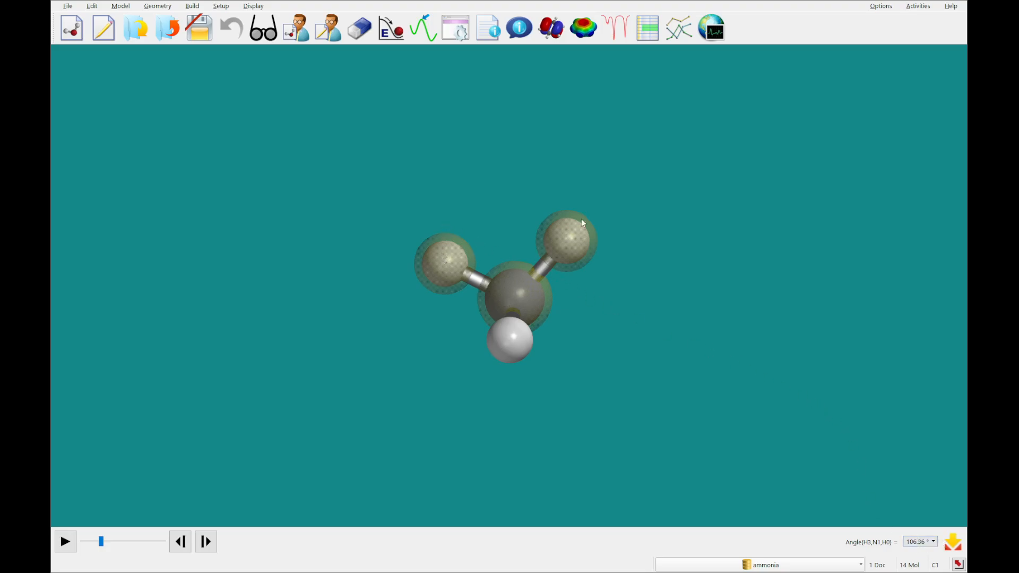
Measure ammonia's H2–N1–H0 bond angle and return to View mode
drag(314, 375, 407, 365)
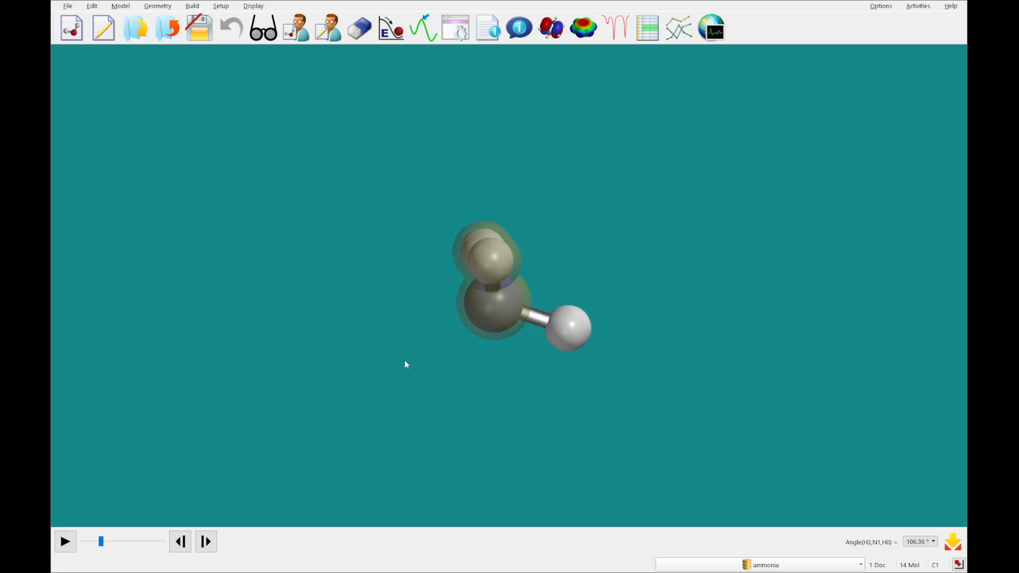
click(540, 321)
drag(530, 368, 480, 409)
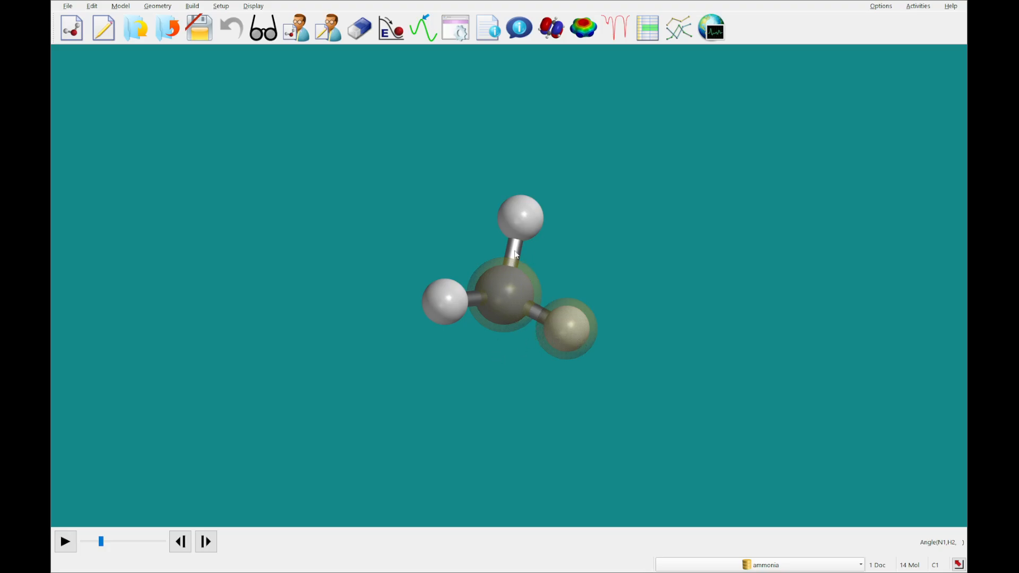
click(521, 216)
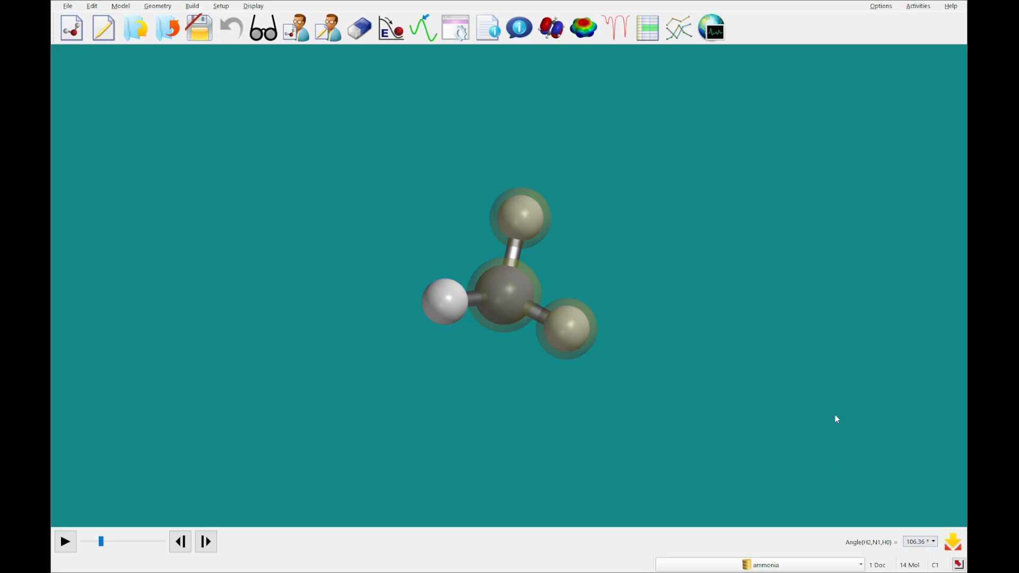
click(264, 28)
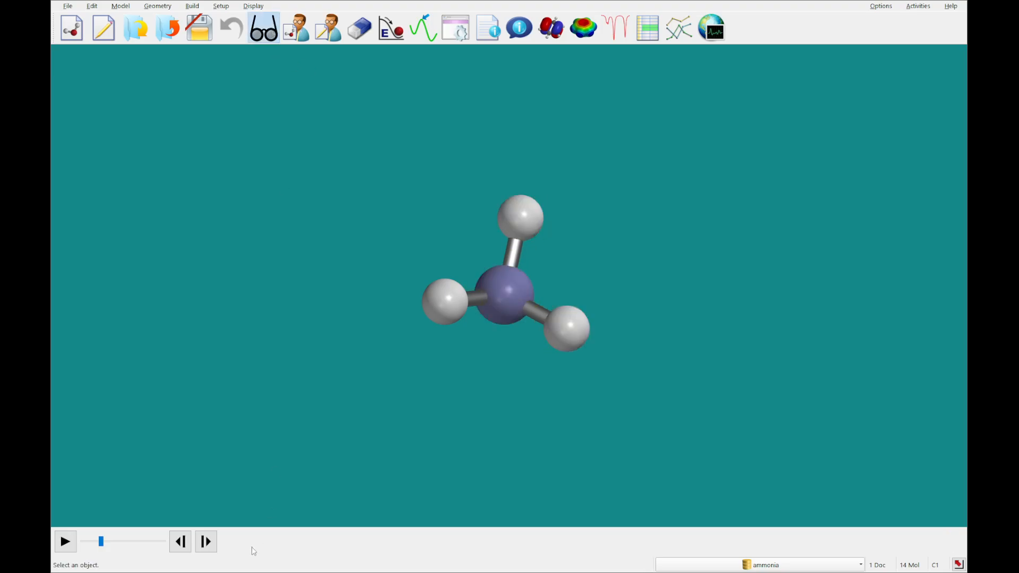
Advance to hydrogen peroxide and measure its H3–O2–O1–H2 dihedral angle by selecting the four atoms in sequence
click(206, 541)
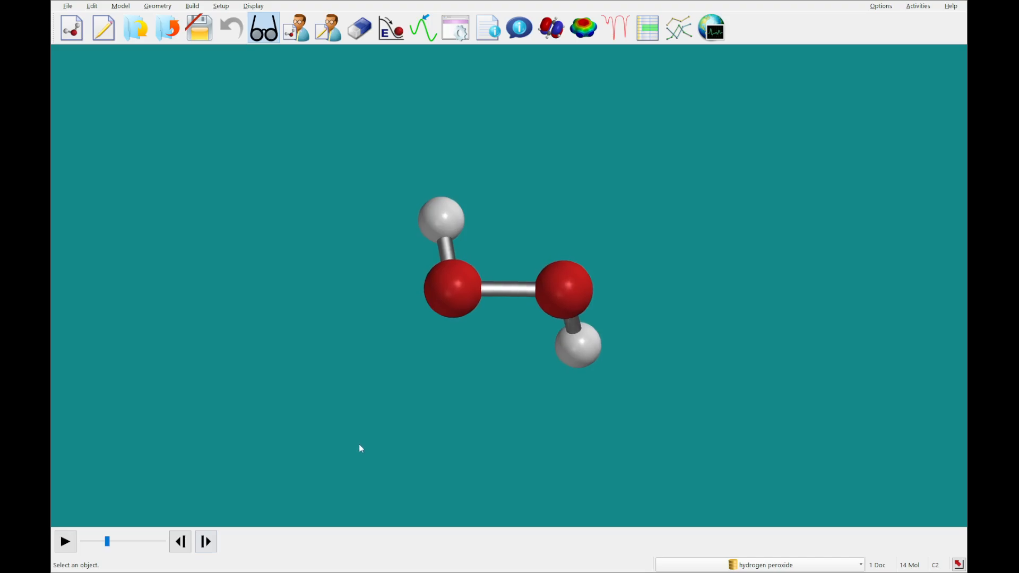
click(168, 8)
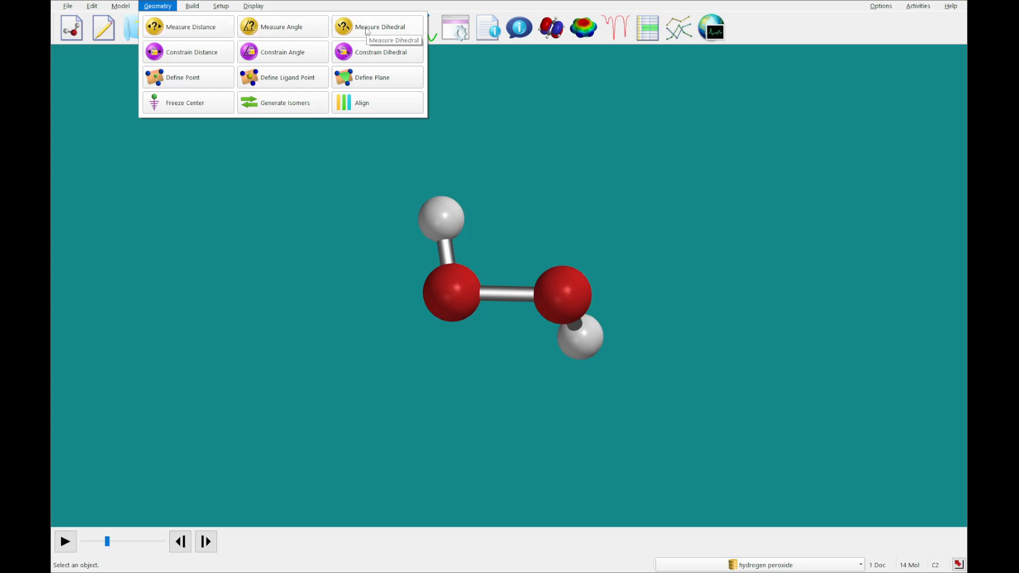
click(366, 28)
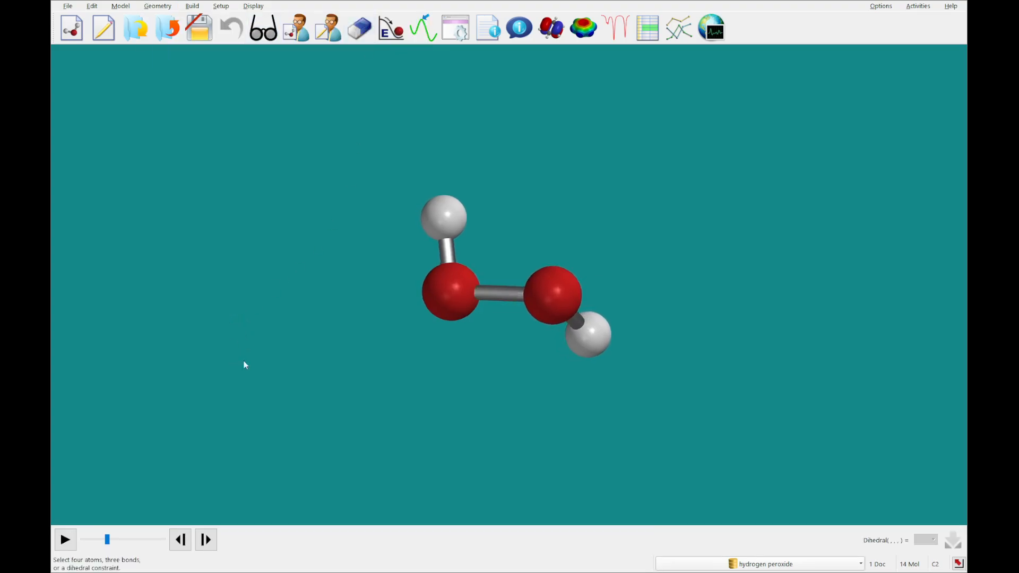
click(448, 212)
click(452, 304)
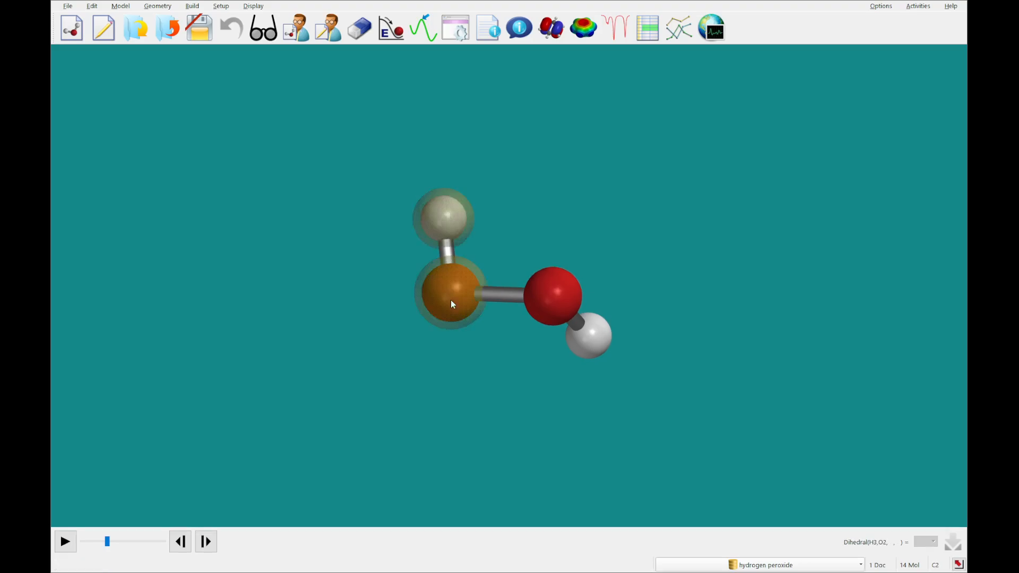
click(542, 295)
click(594, 352)
drag(598, 436, 458, 454)
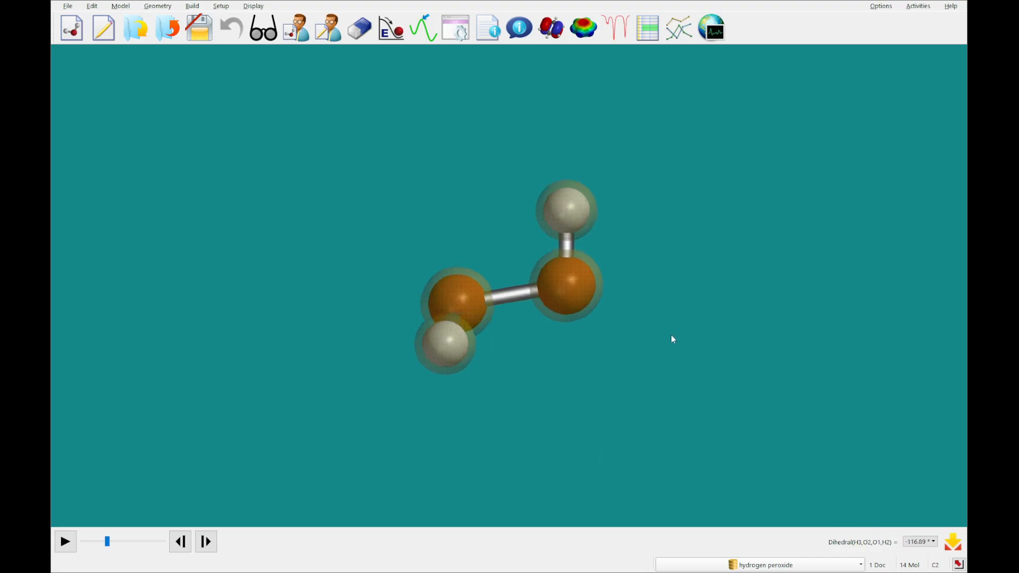
drag(620, 411, 615, 453)
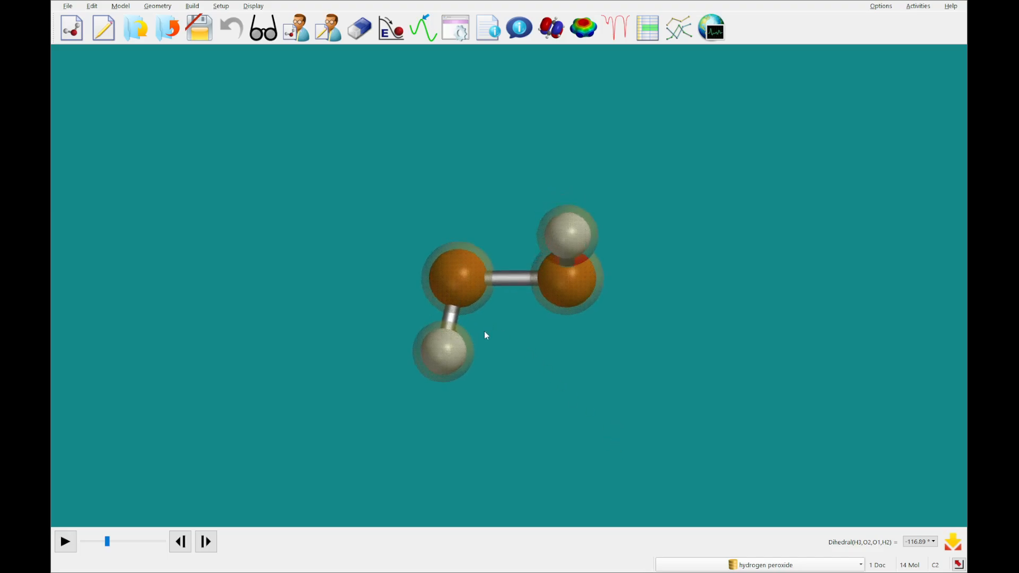
Measure hydrogen peroxide's H2–O1–O2–H3 dihedral by selecting its three bonds in sequence, and return to View mode
click(453, 317)
click(522, 276)
drag(534, 262, 556, 215)
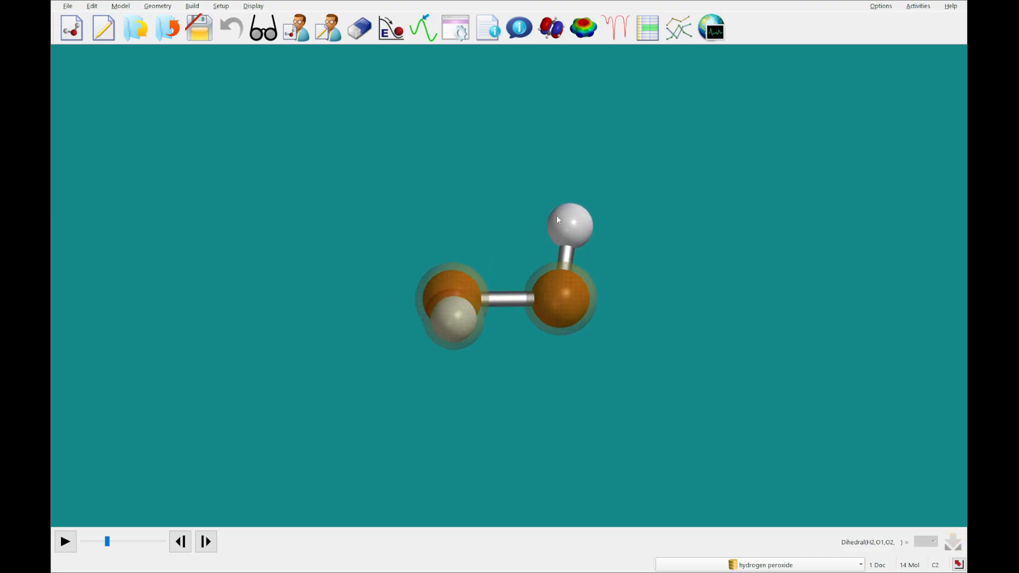
click(568, 254)
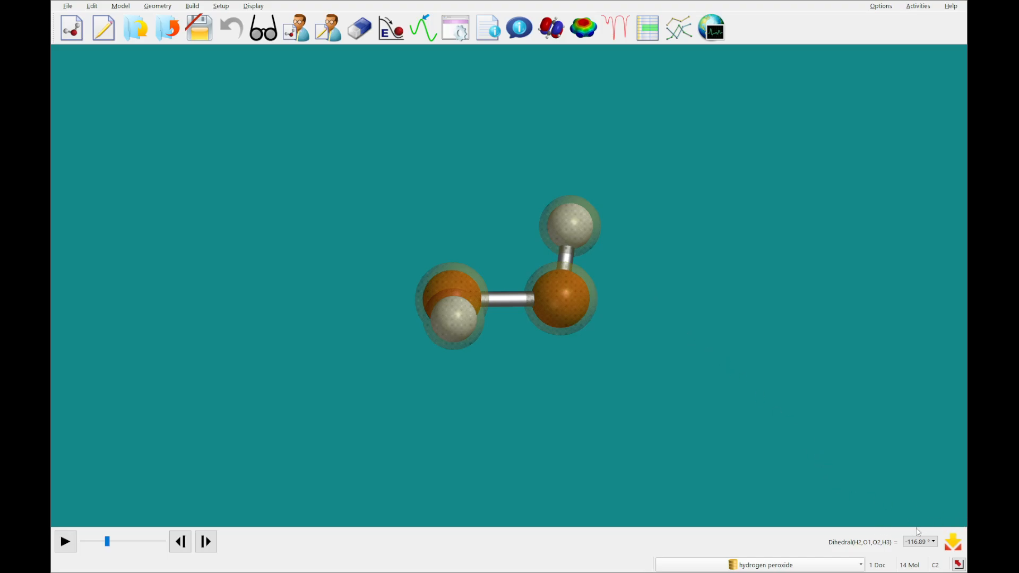
drag(953, 423, 935, 414)
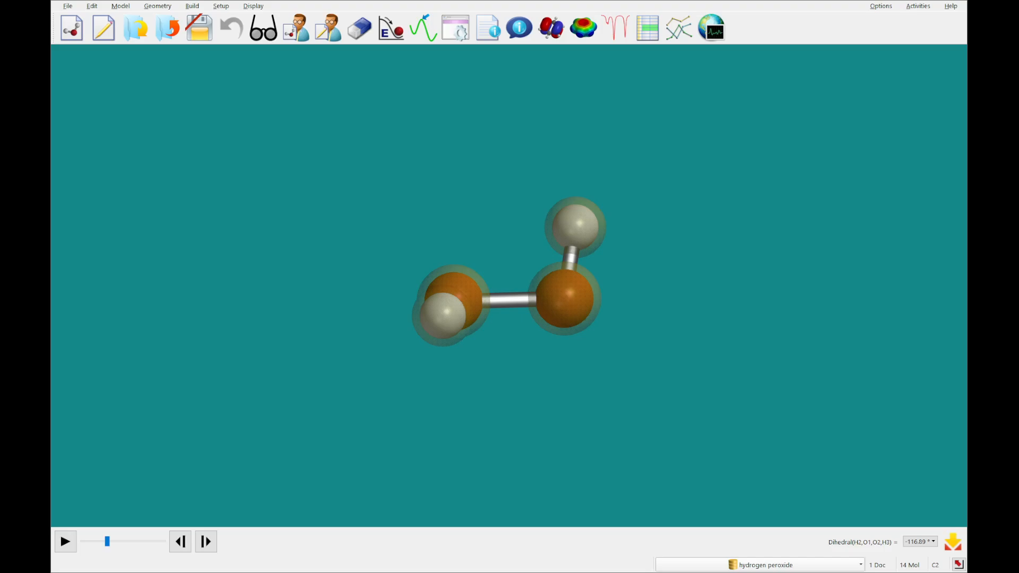
click(260, 34)
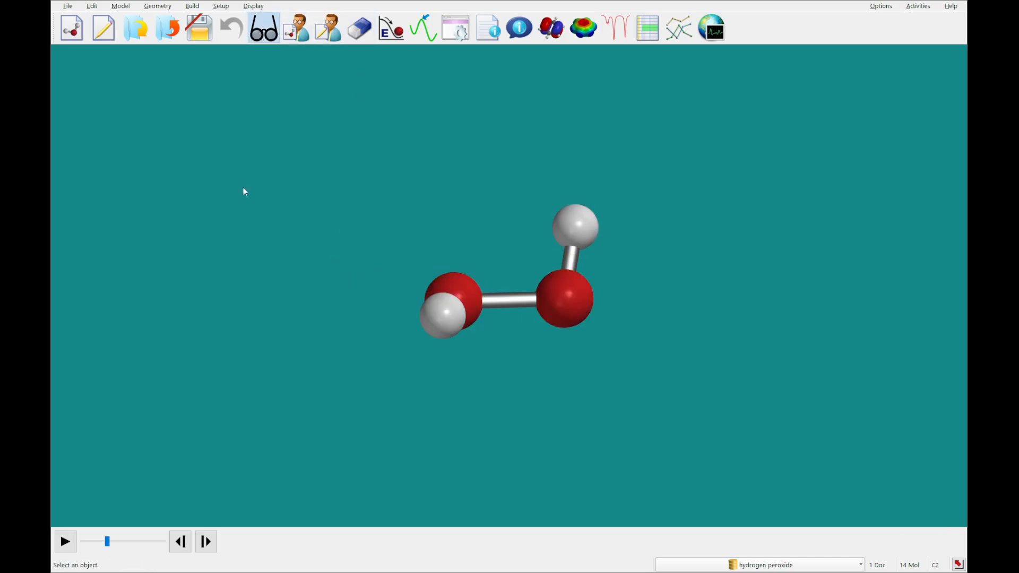
Advance to acetic acid and display its molecule properties, placing the properties window clear of the model
click(206, 541)
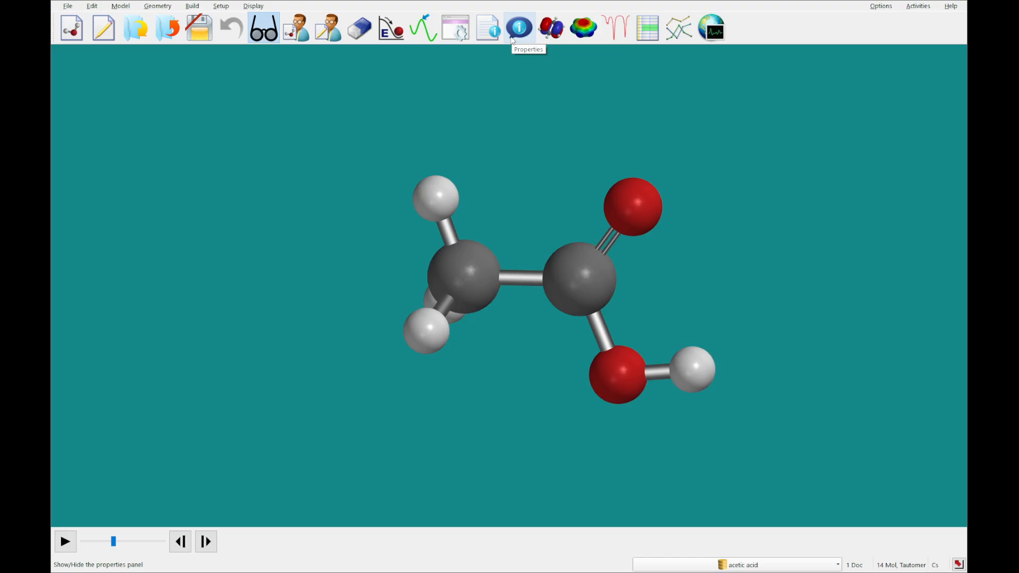
click(249, 6)
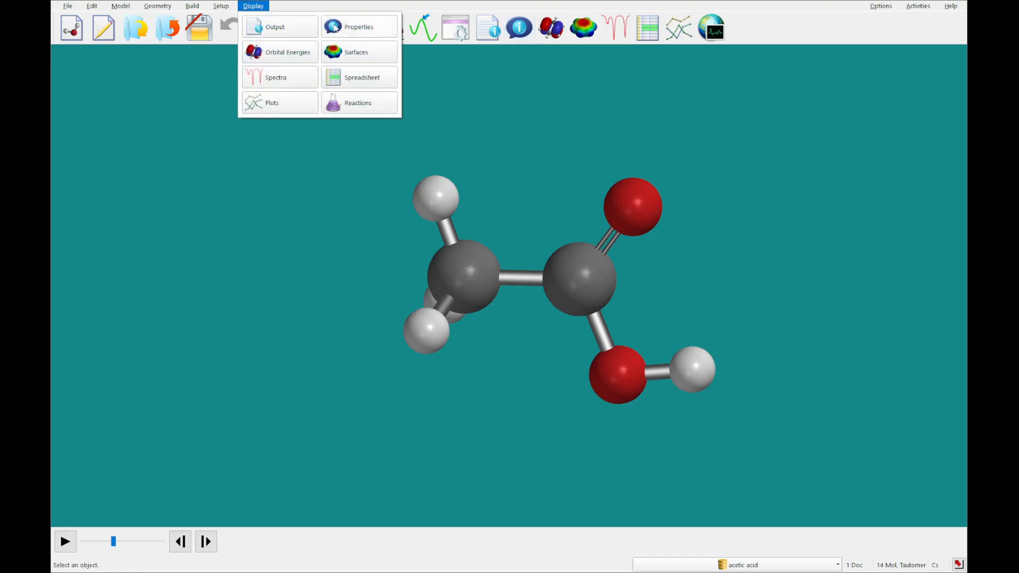
click(360, 31)
drag(117, 118, 802, 89)
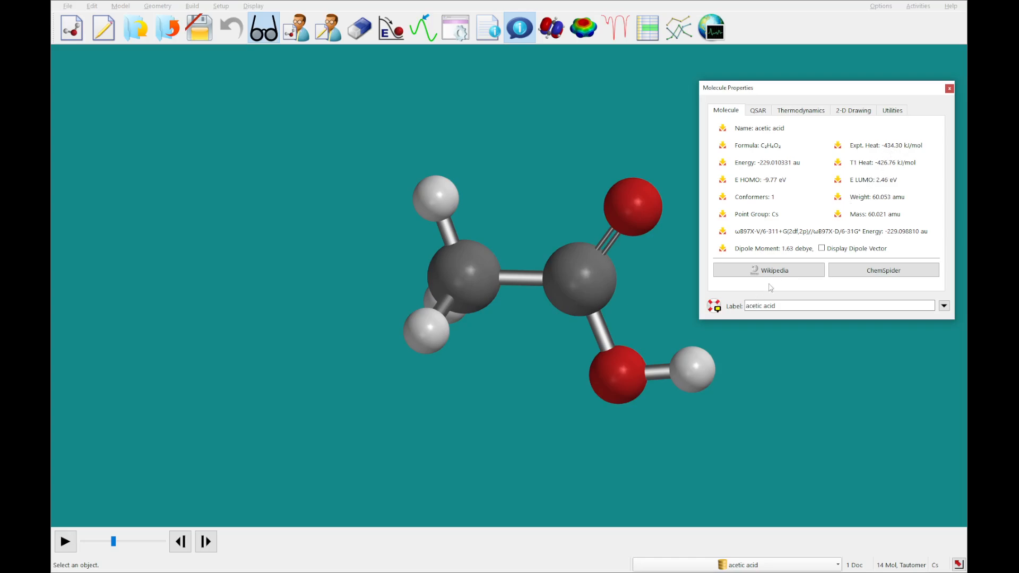
Show acetic acid's dipole vector, inspect its direction on the rotated model, and hide the vector again
click(821, 248)
drag(497, 406, 519, 413)
mouse_move(603, 236)
mouse_down()
mouse_move(619, 243)
mouse_move(596, 243)
mouse_up()
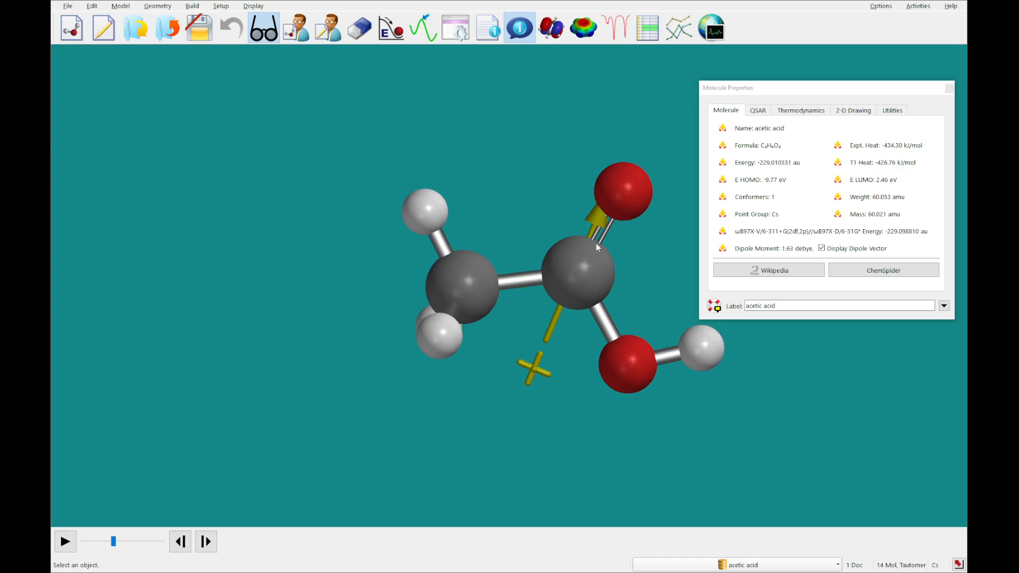
click(821, 248)
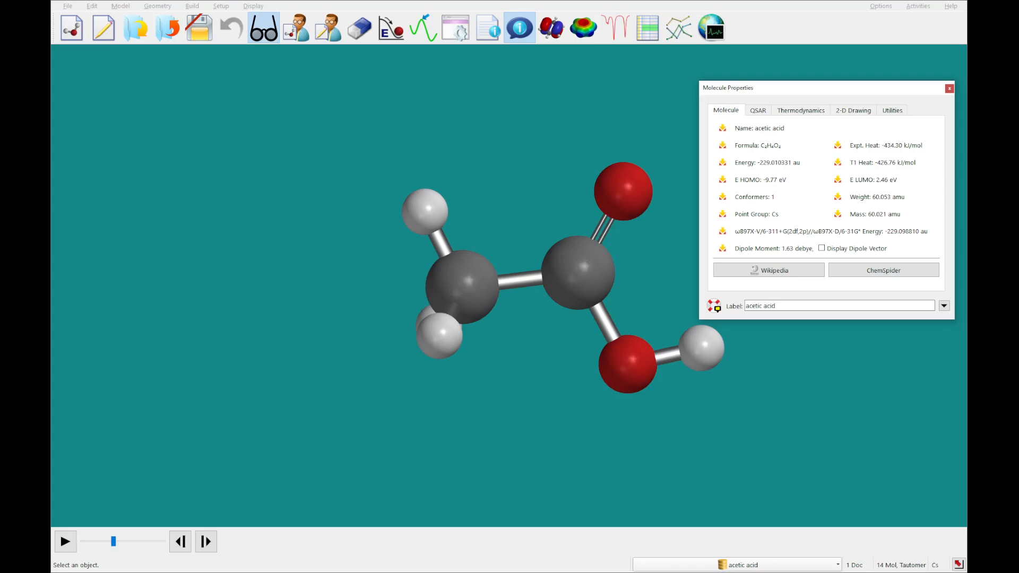
Review acetic acid's QSAR properties and its thermodynamic properties
click(758, 110)
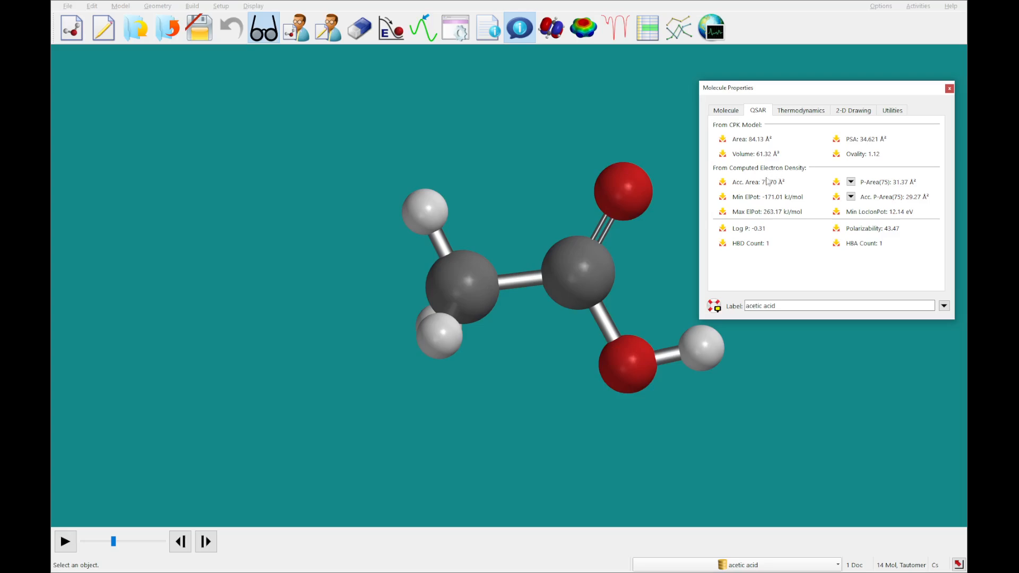
mouse_move(750, 215)
click(805, 116)
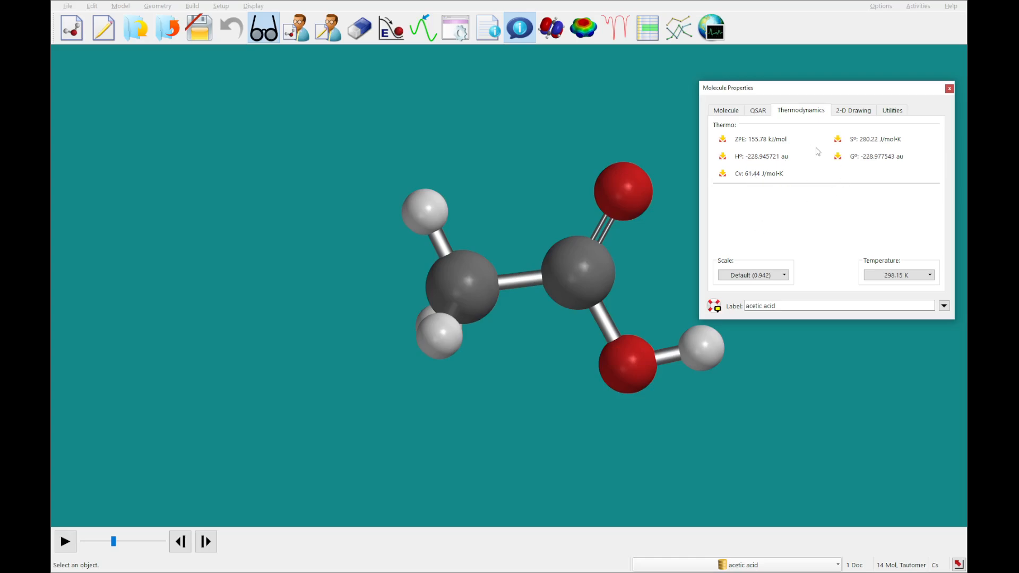
View acetic acid's 2-D structure drawing, enlarging, repositioning and rotating it within its frame
click(852, 113)
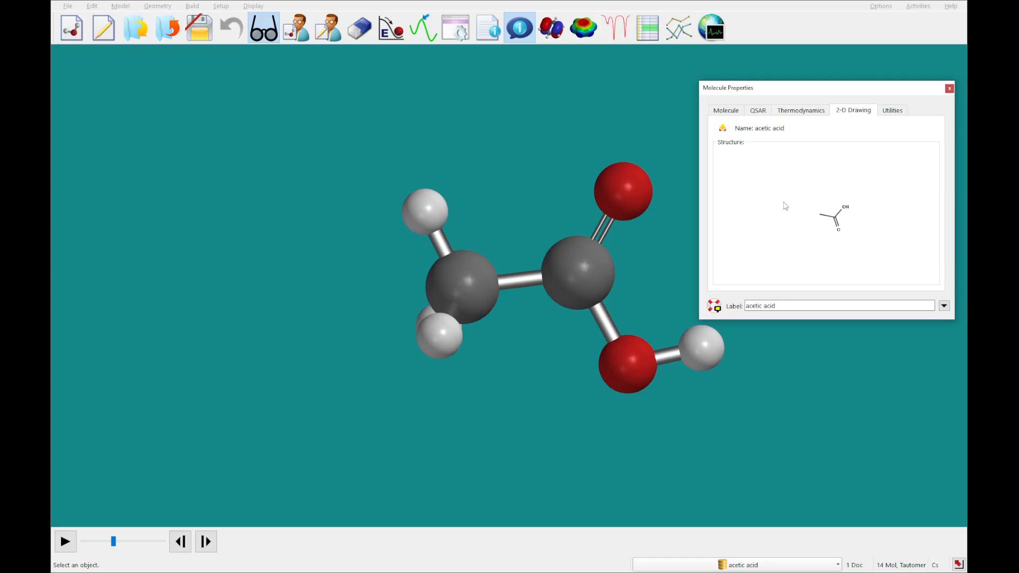
scroll(785, 205, up, 5)
scroll(785, 206, up, 1)
scroll(785, 206, up, 1)
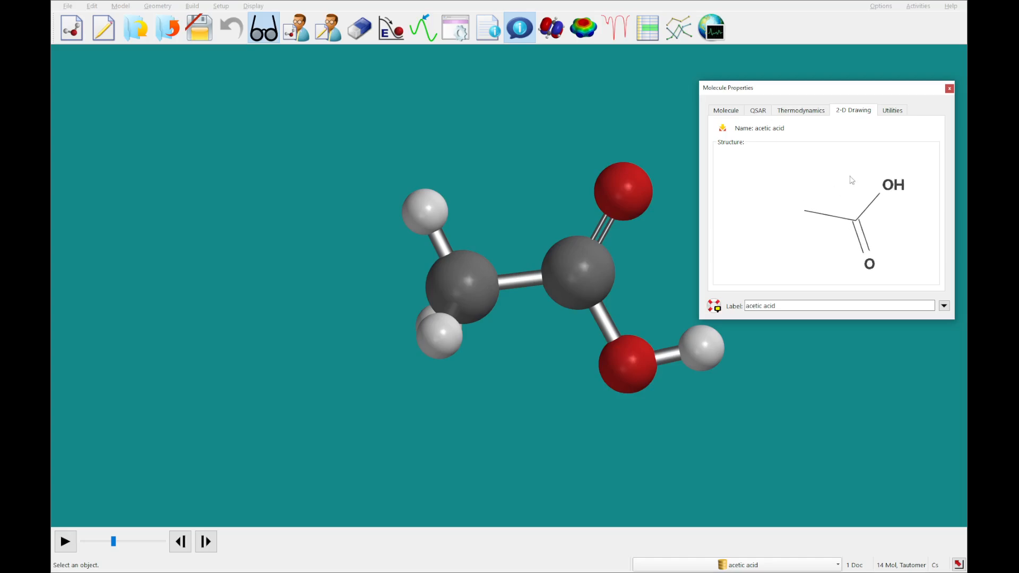
mouse_move(870, 158)
mouse_down()
mouse_move(773, 166)
mouse_move(862, 158)
mouse_move(849, 156)
mouse_up()
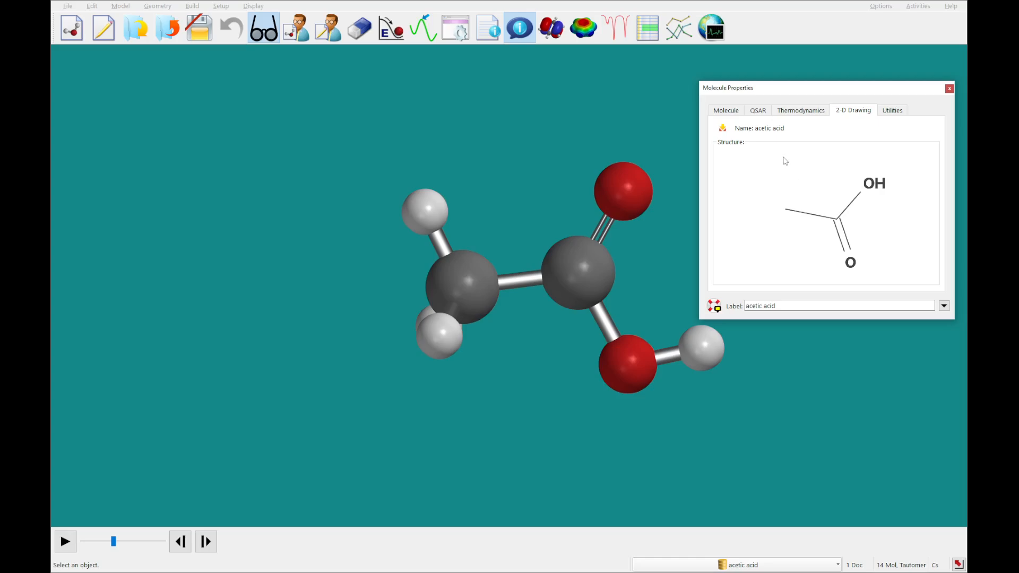
mouse_move(789, 159)
mouse_down()
mouse_move(748, 245)
mouse_move(742, 327)
mouse_move(773, 470)
mouse_up()
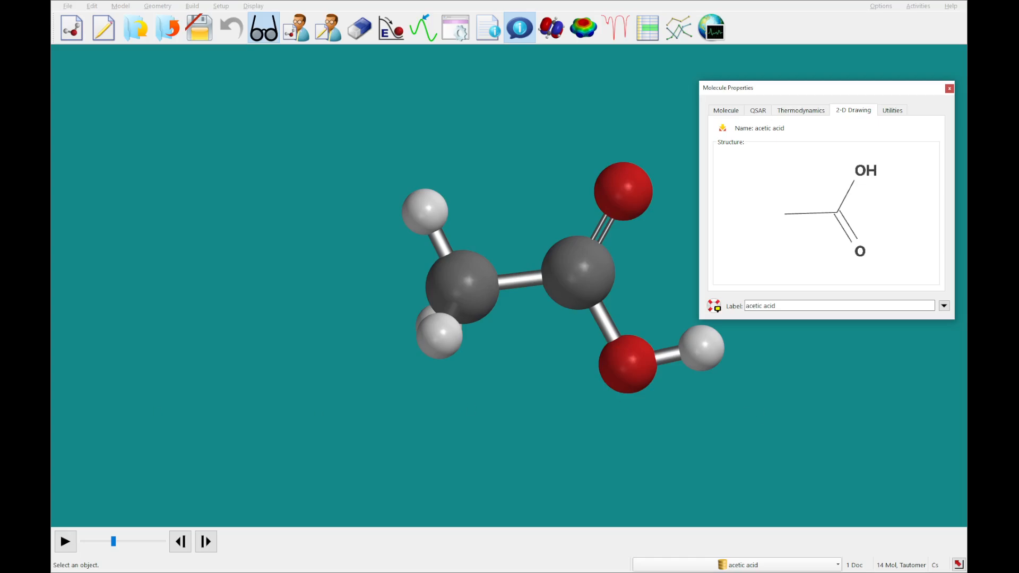
Look over the molecule utilities available for acetic acid and return to its thermodynamic properties
click(892, 112)
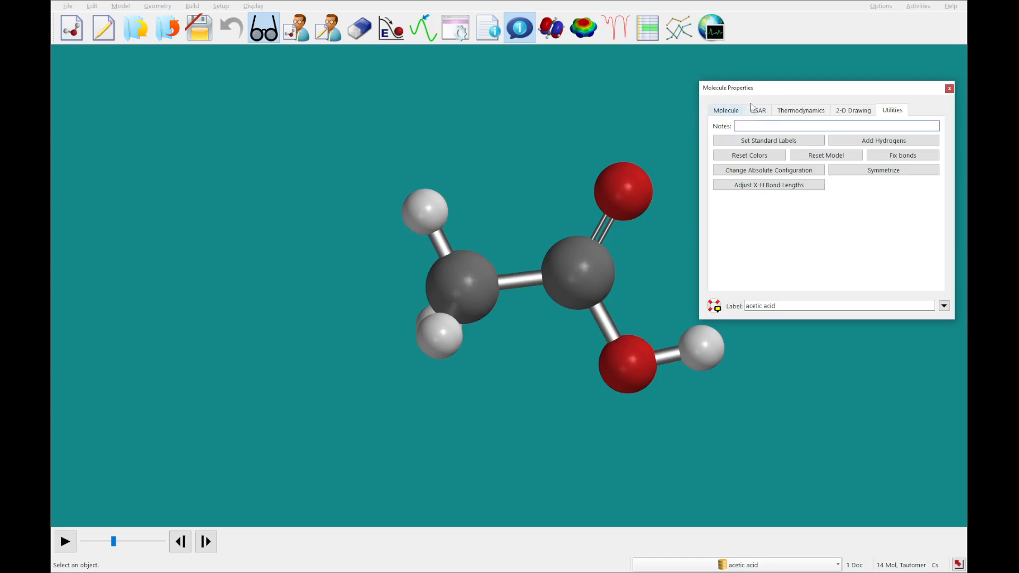
drag(760, 97, 757, 102)
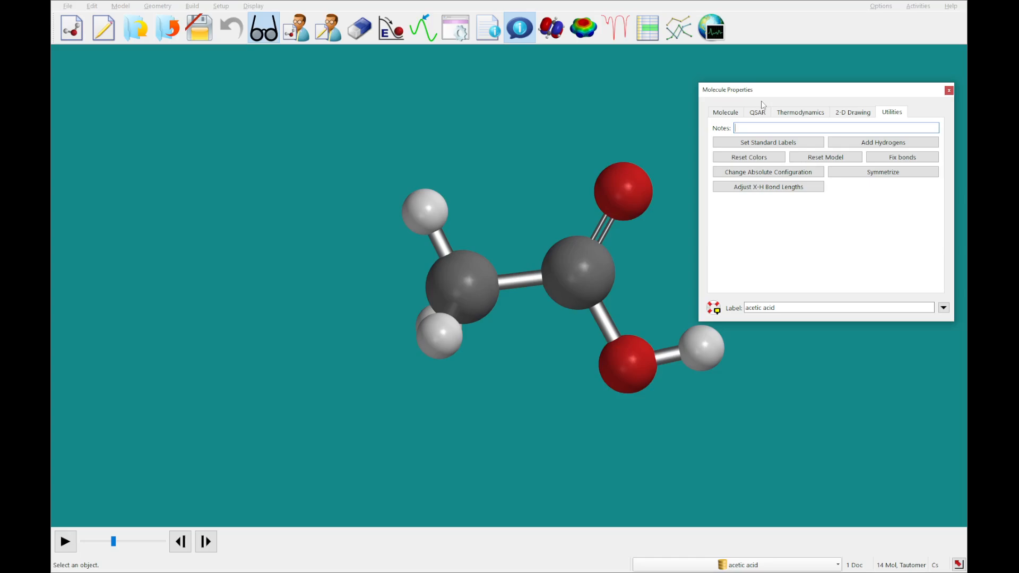
click(758, 113)
click(784, 114)
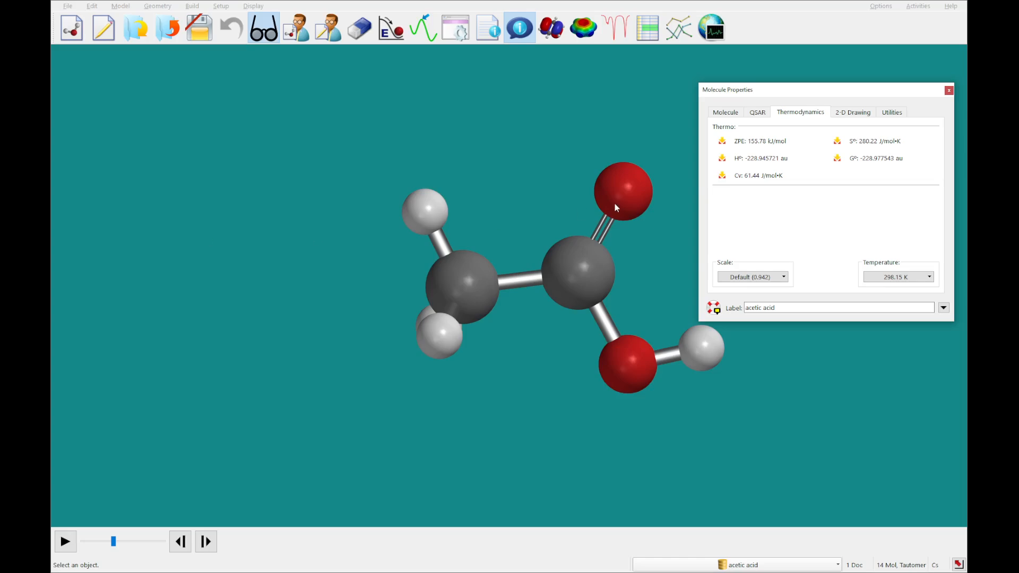
Examine the atom properties of acetic acid's carbonyl carbon C1, including its electrostatic charge, chemical shift and available mass numbers
click(581, 265)
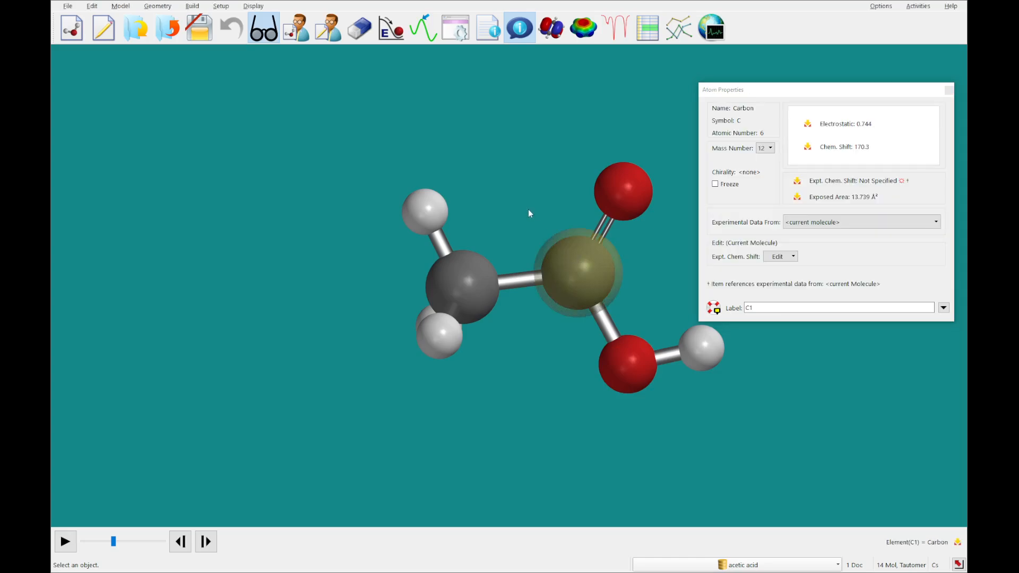
right_drag(527, 210, 400, 227)
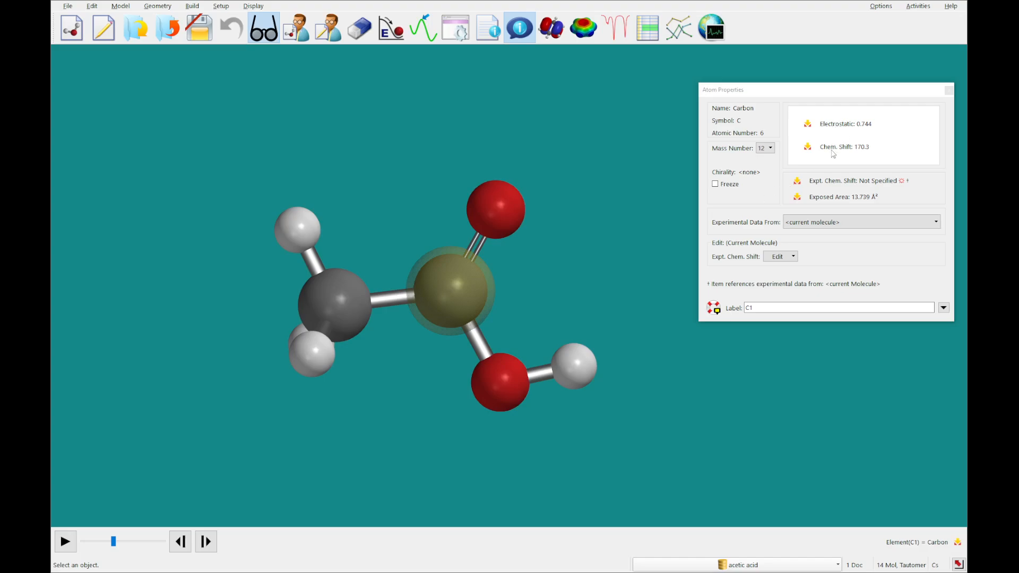
mouse_move(833, 154)
click(770, 148)
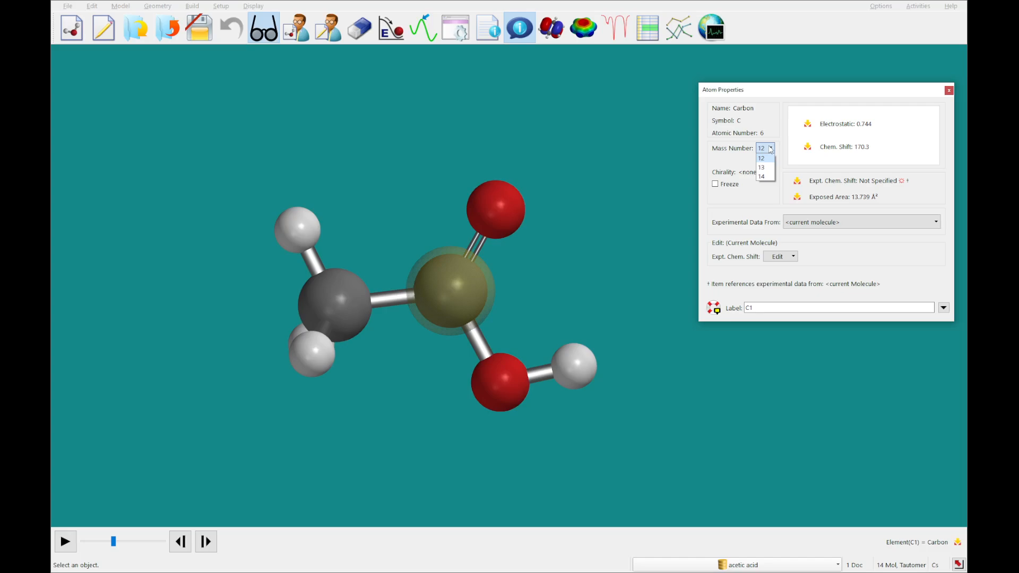
click(770, 149)
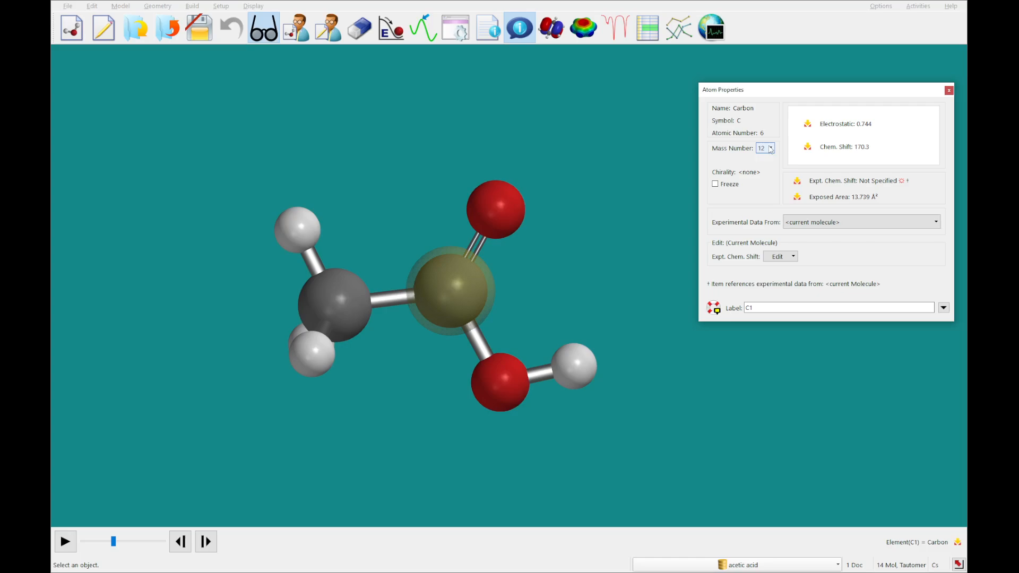
Examine the atom properties and available mass numbers of the double-bonded oxygen O1
click(509, 210)
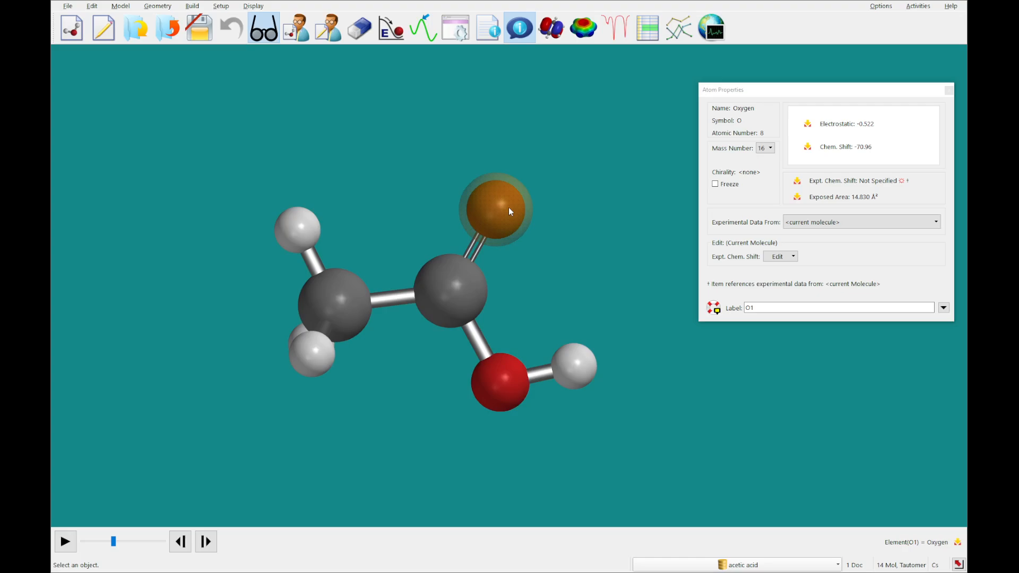
click(770, 149)
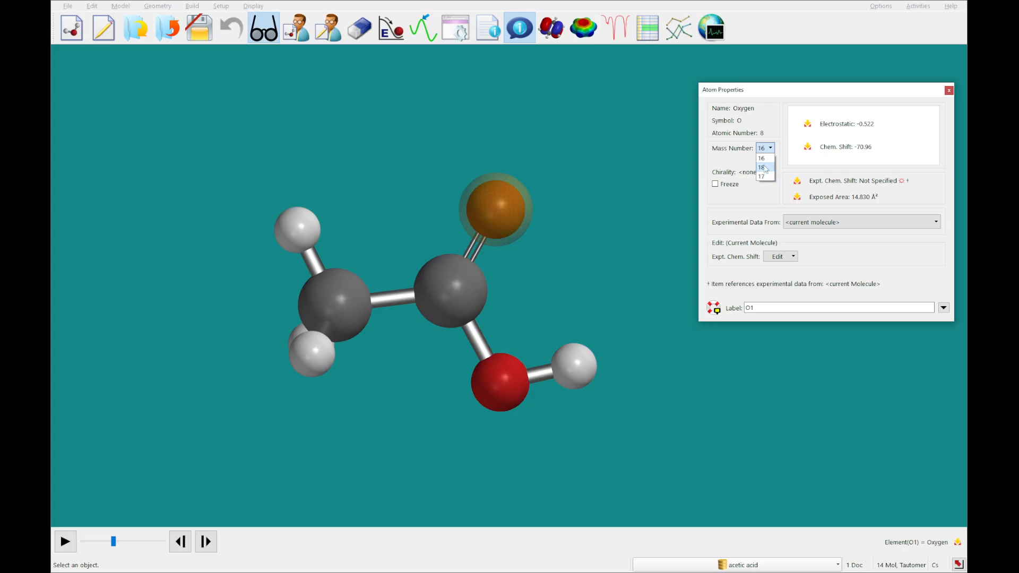
click(767, 145)
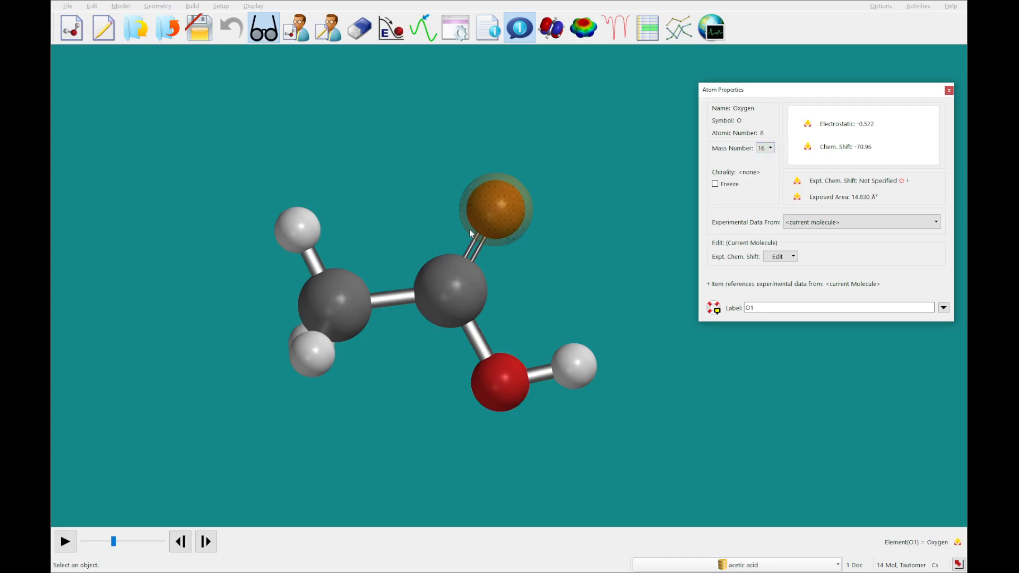
Examine the atom properties and isotope choices of methyl hydrogen H3, leaving the atom deselected
click(300, 230)
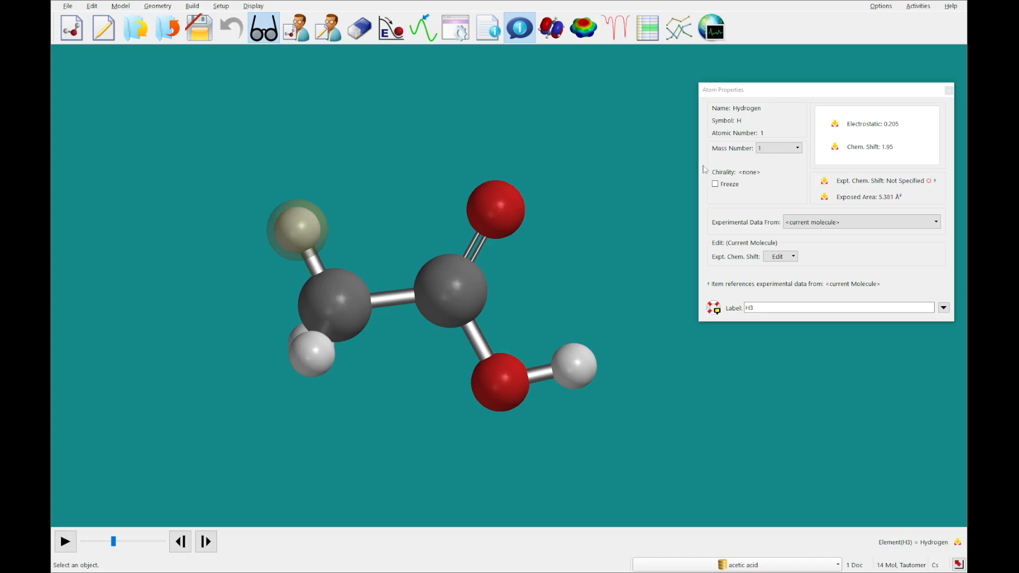
click(787, 149)
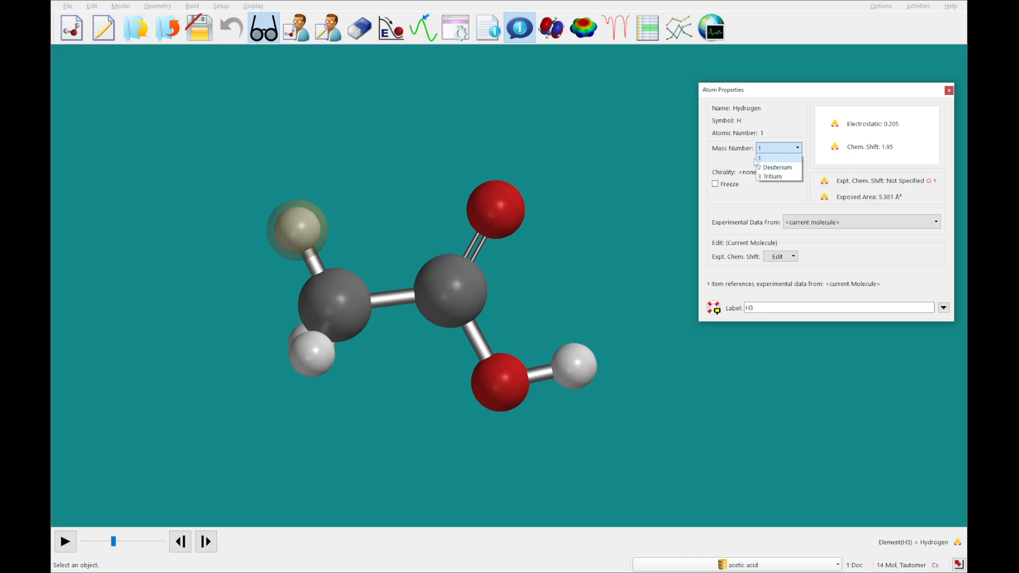
click(733, 169)
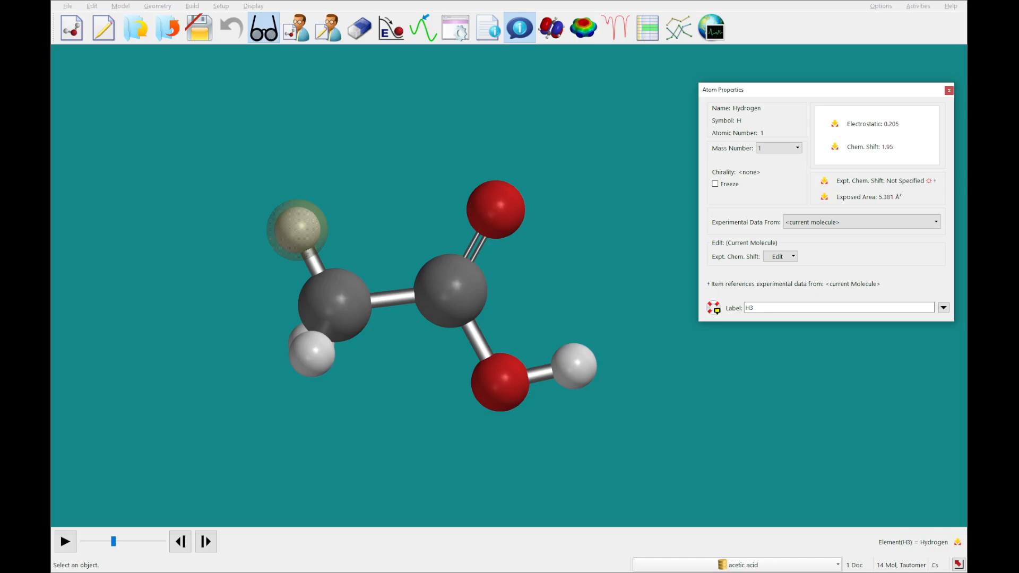
click(298, 228)
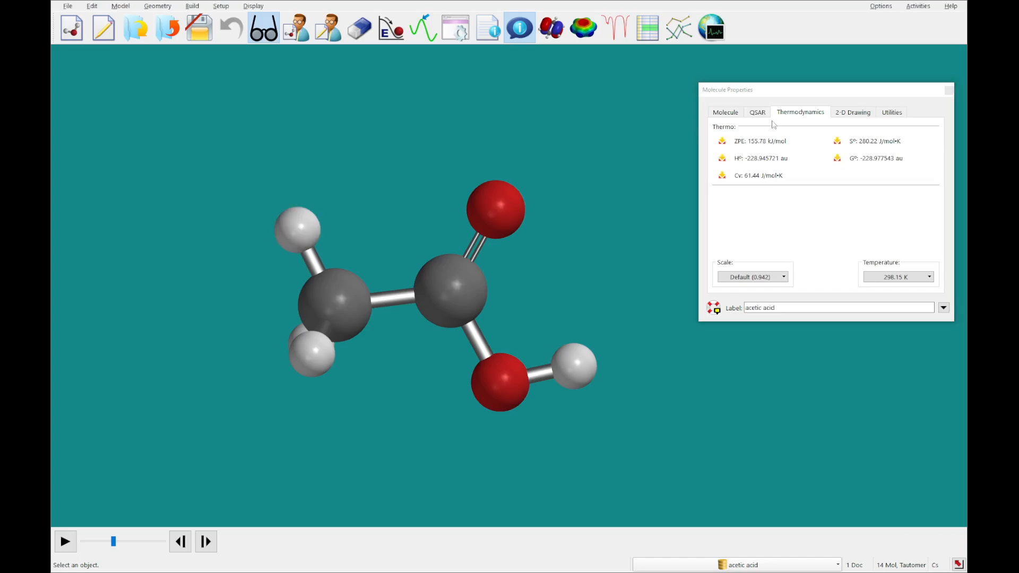
Show acetic acid's general molecule properties once more, close the properties, and move on to the water molecule
click(724, 113)
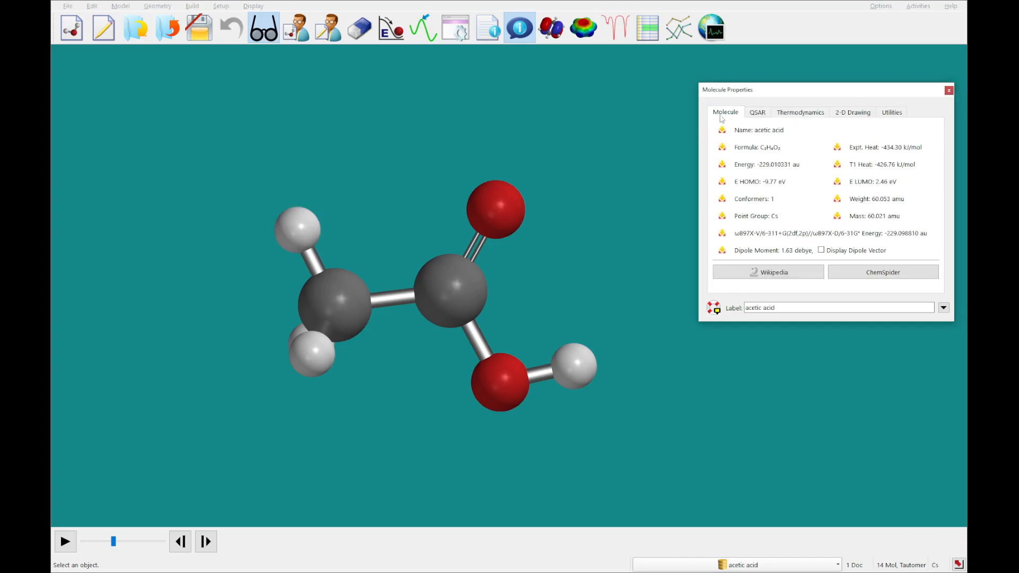
click(949, 91)
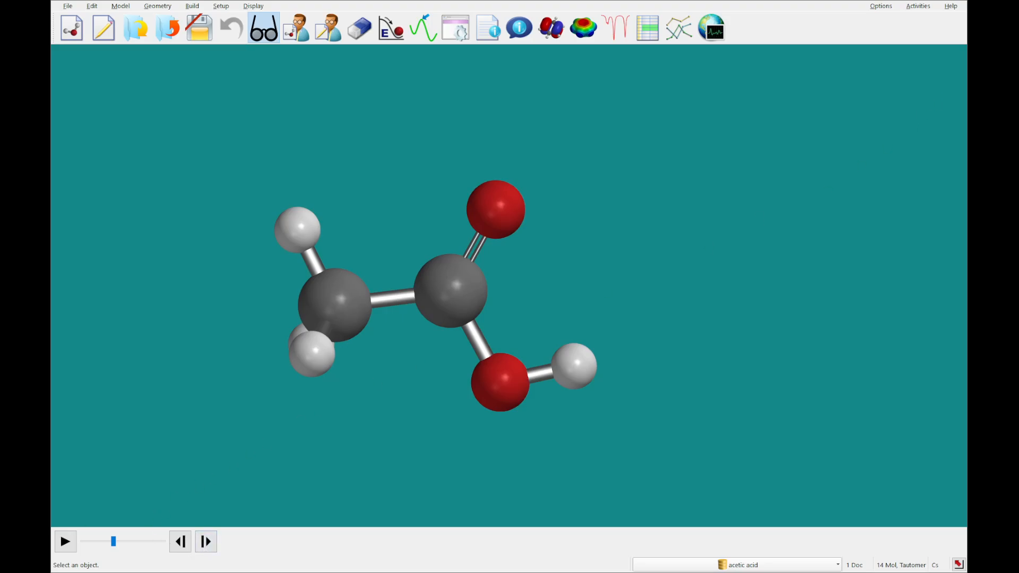
click(211, 541)
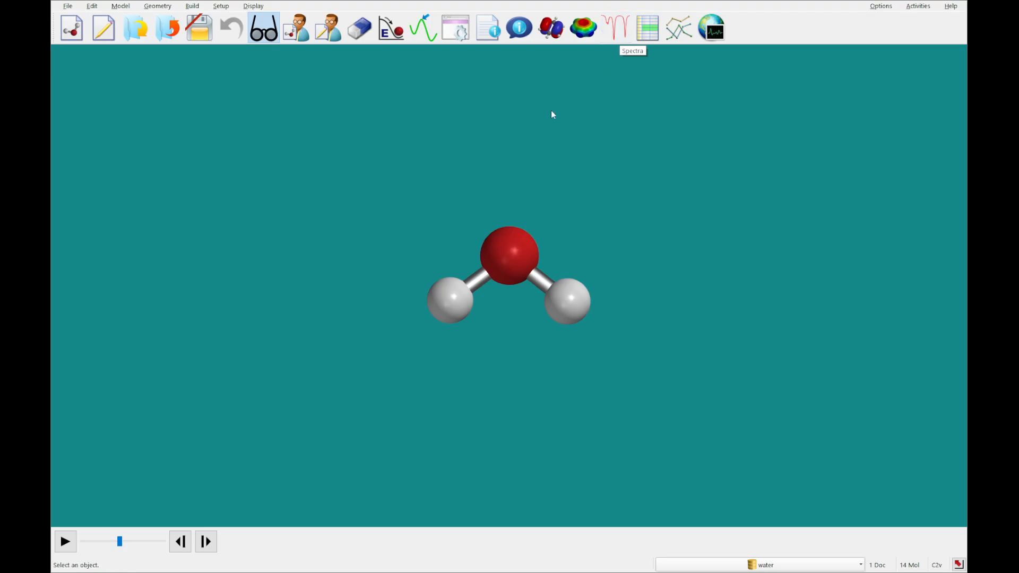
Open the spectra display for water and add its calculated IR spectrum
click(260, 6)
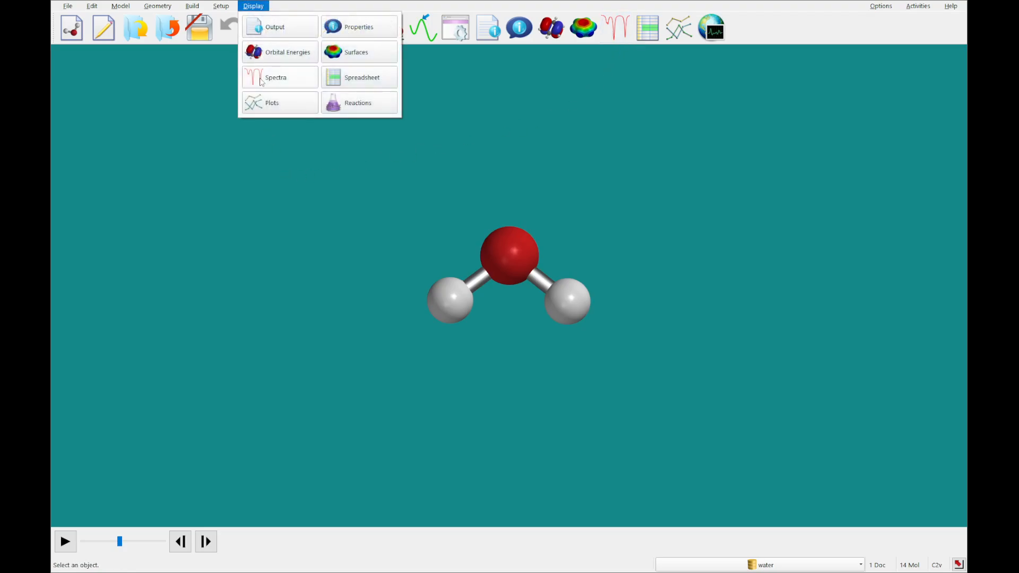
click(261, 79)
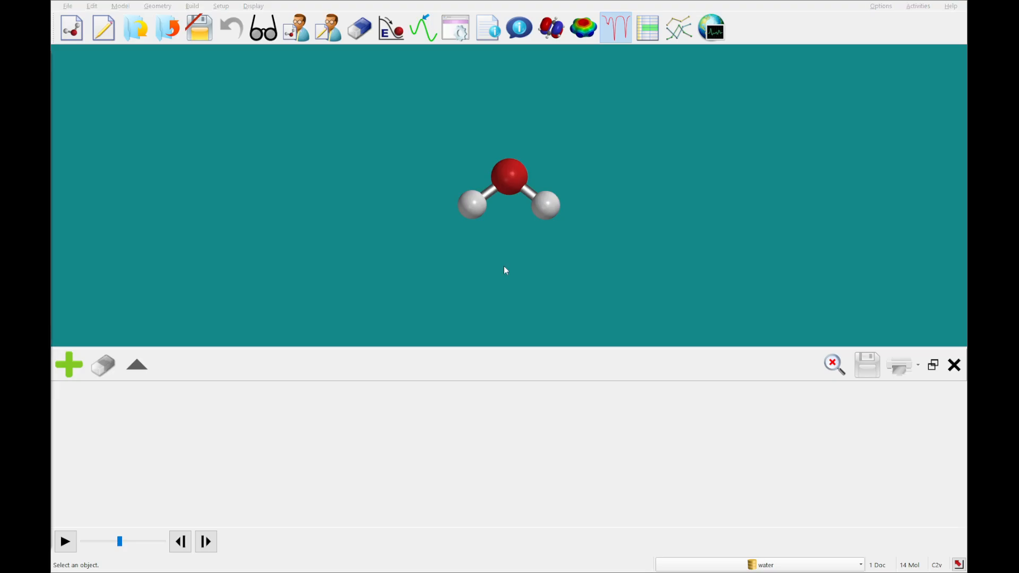
click(70, 365)
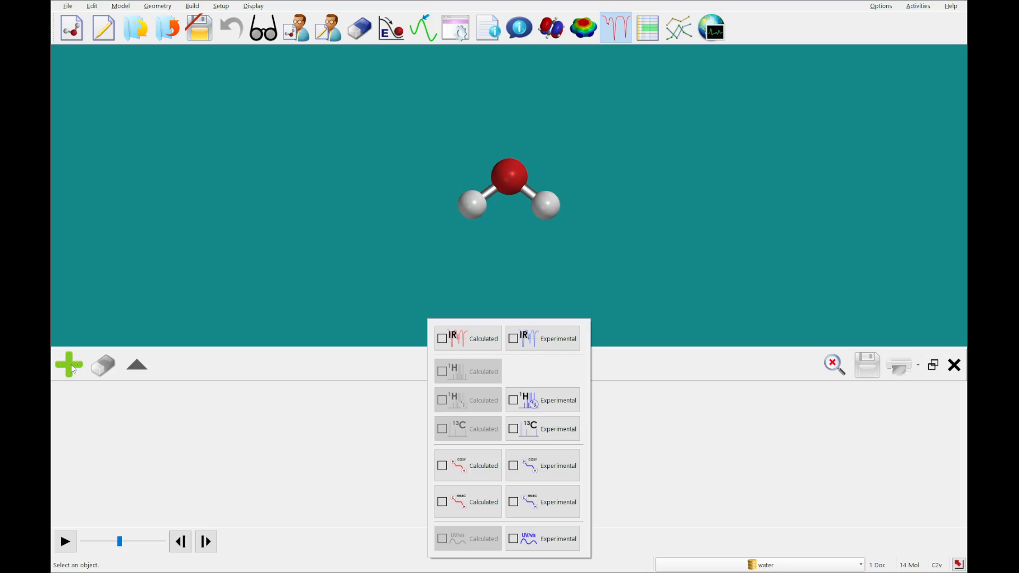
click(464, 336)
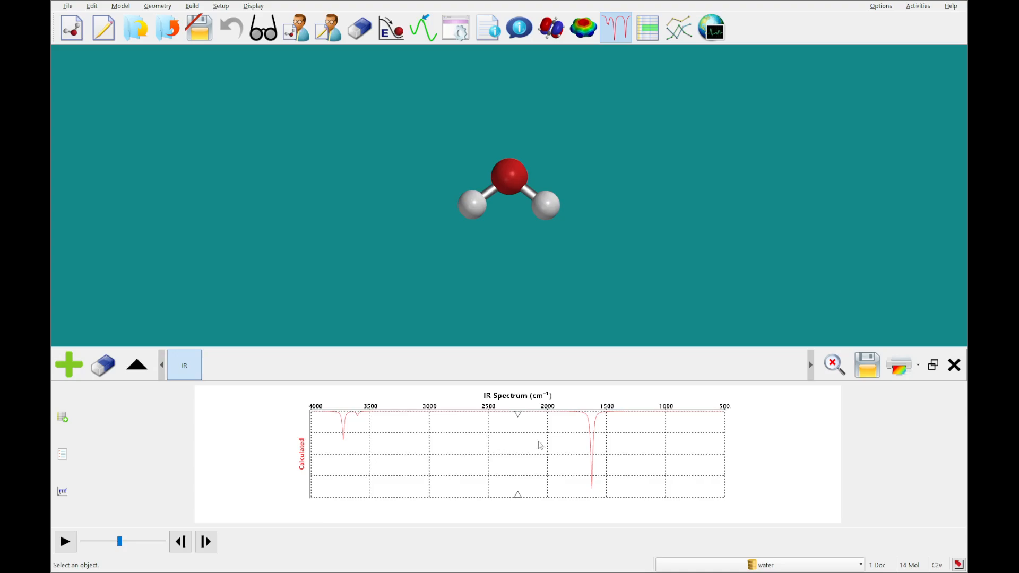
Animate water's vibrations from the IR plot by selecting the peaks at 3728, 3608 and 1623 cm⁻¹, ending with the animation stopped
click(344, 421)
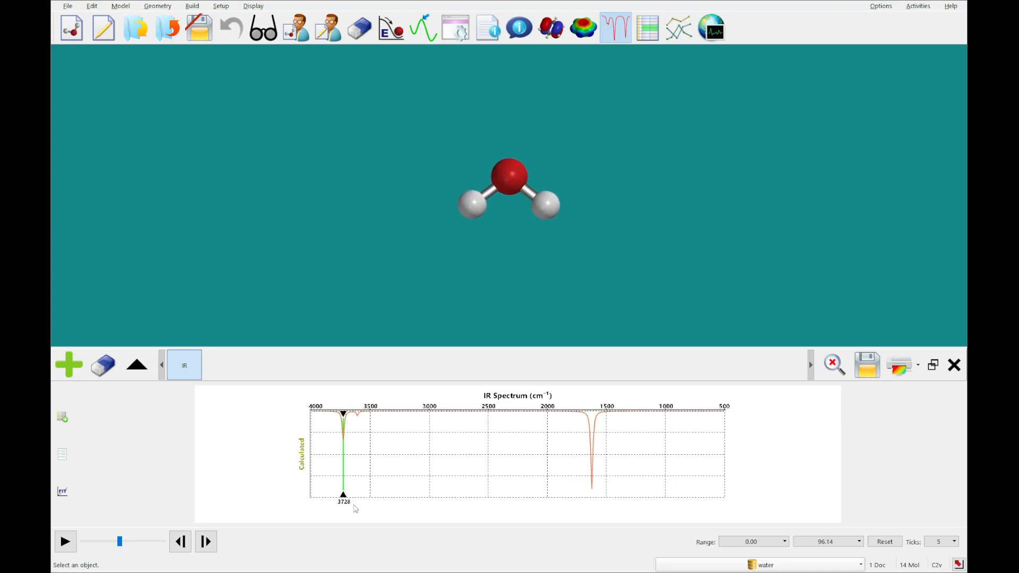
click(357, 417)
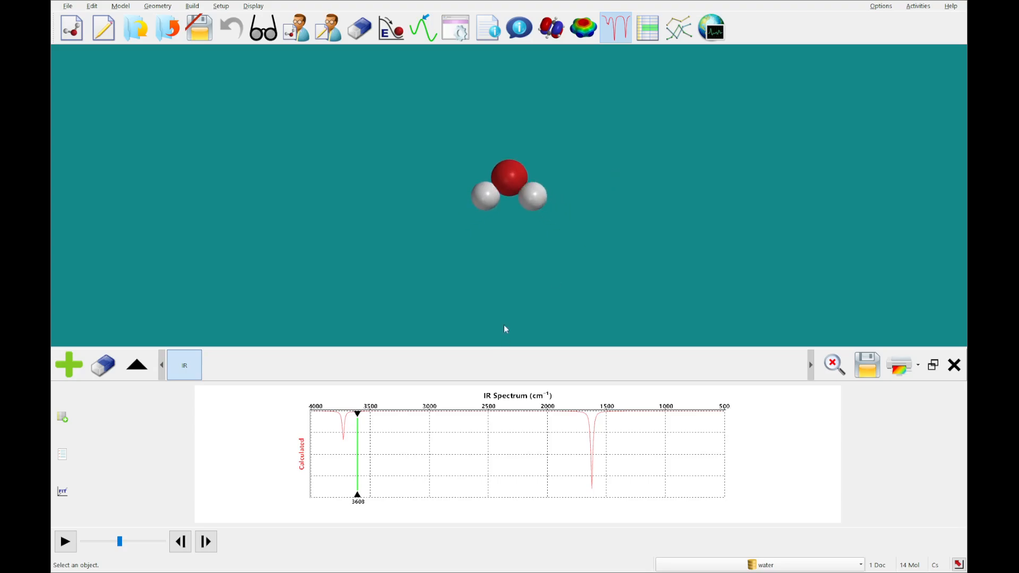
click(592, 425)
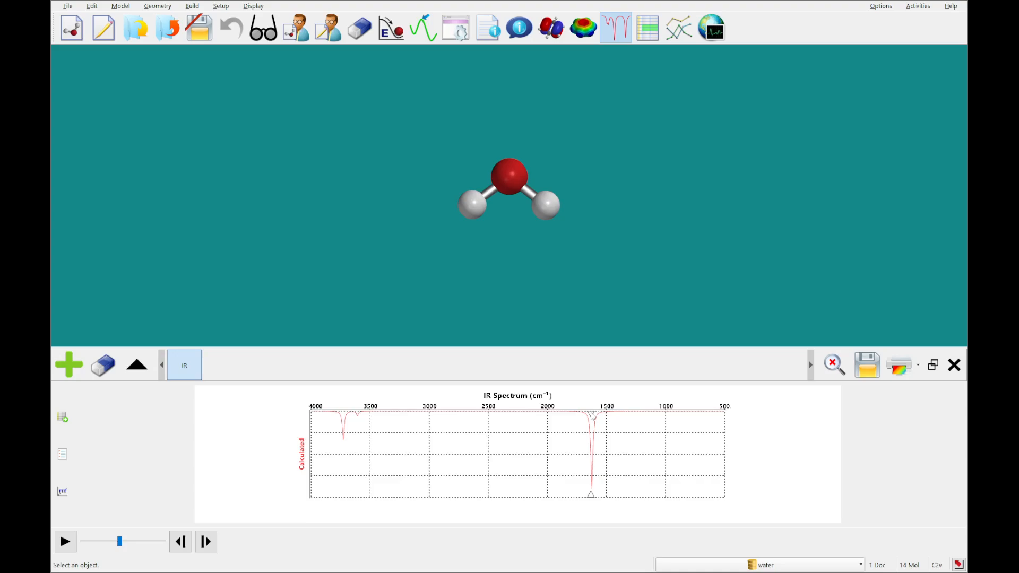
click(592, 416)
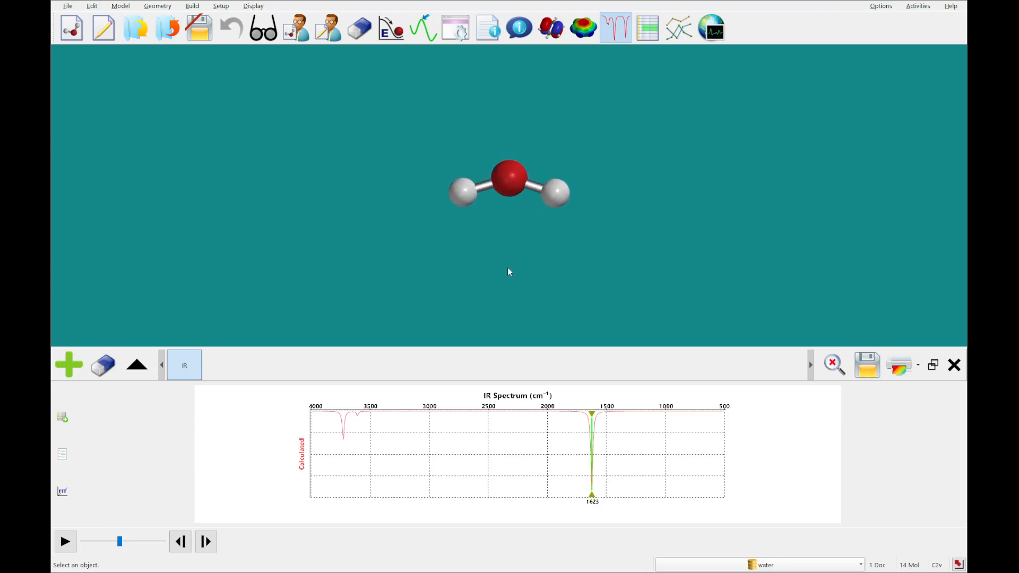
click(345, 420)
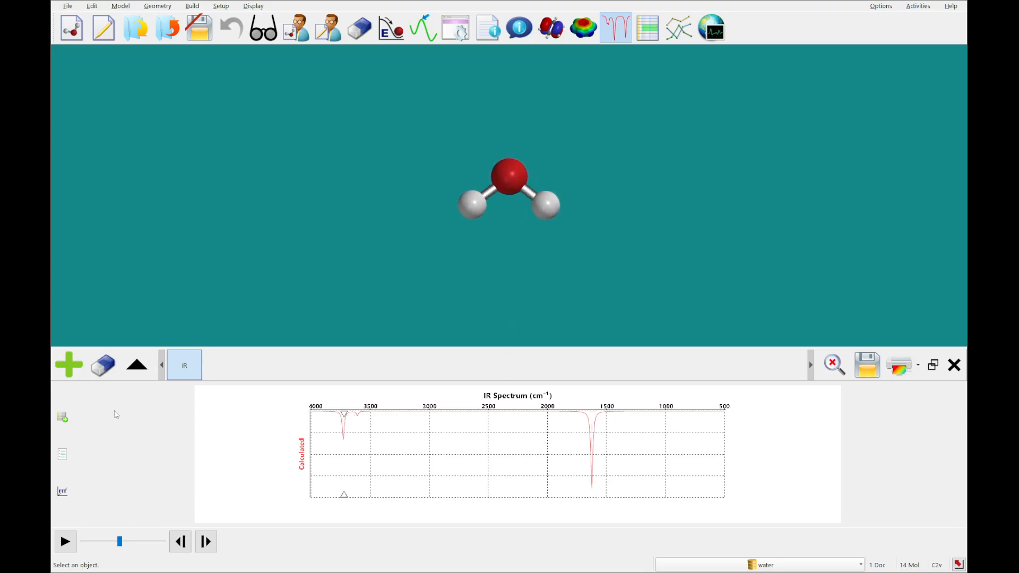
Show water's list of calculated frequencies and animate the 1623, 3608 and 3728 modes one by one, repeating 1623 before stopping the animation
click(65, 422)
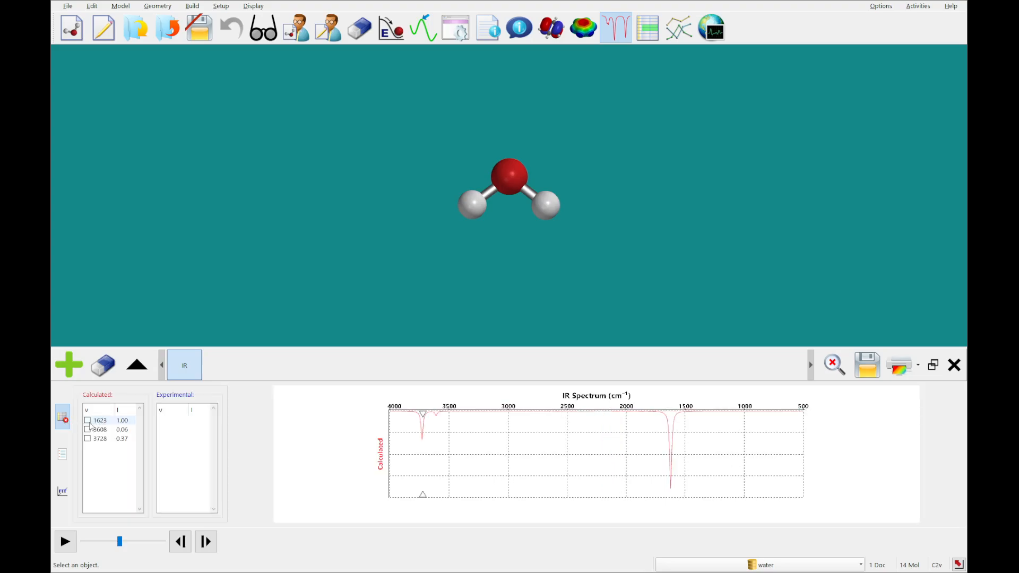
click(88, 420)
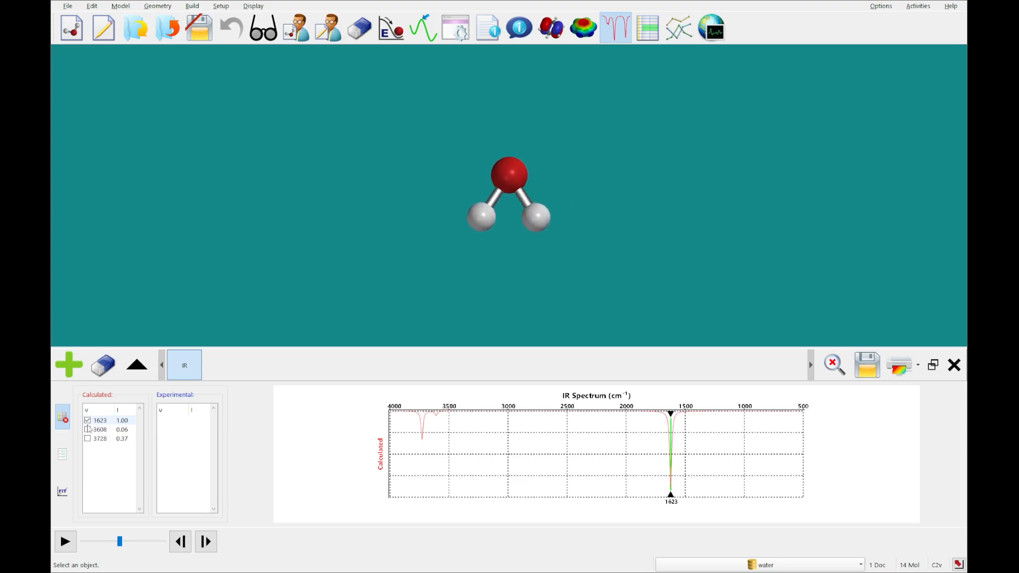
click(88, 430)
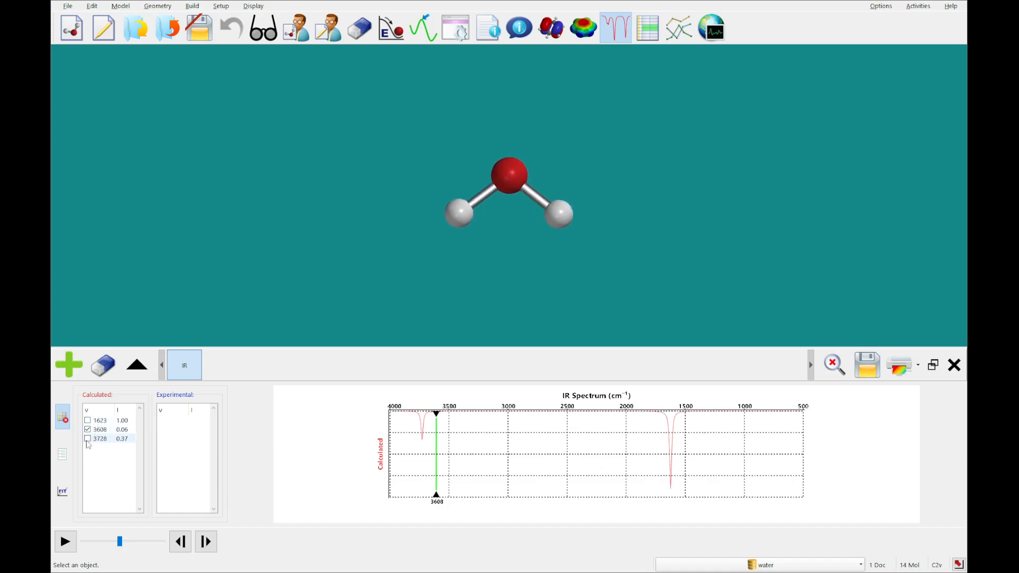
click(87, 439)
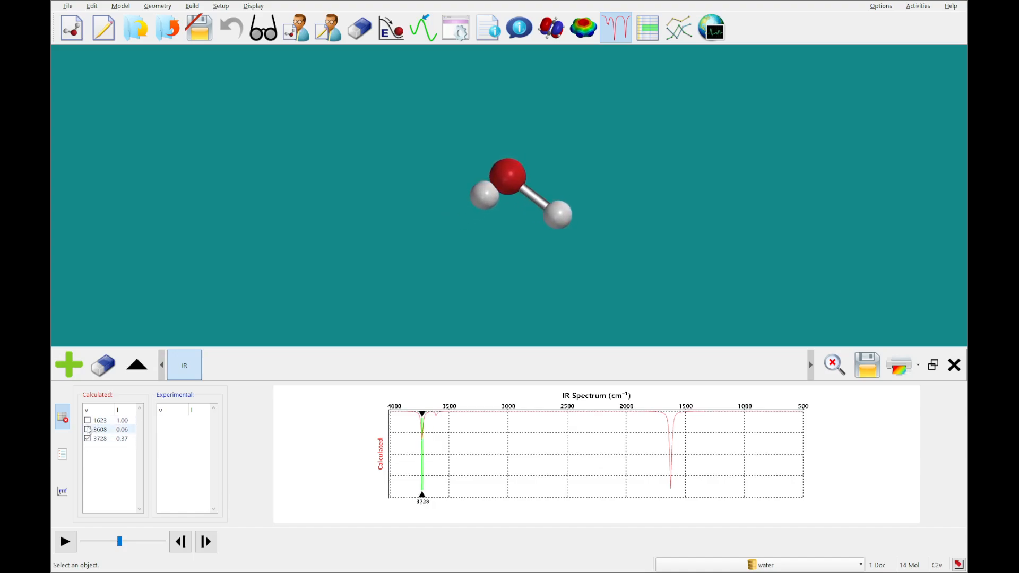
click(88, 420)
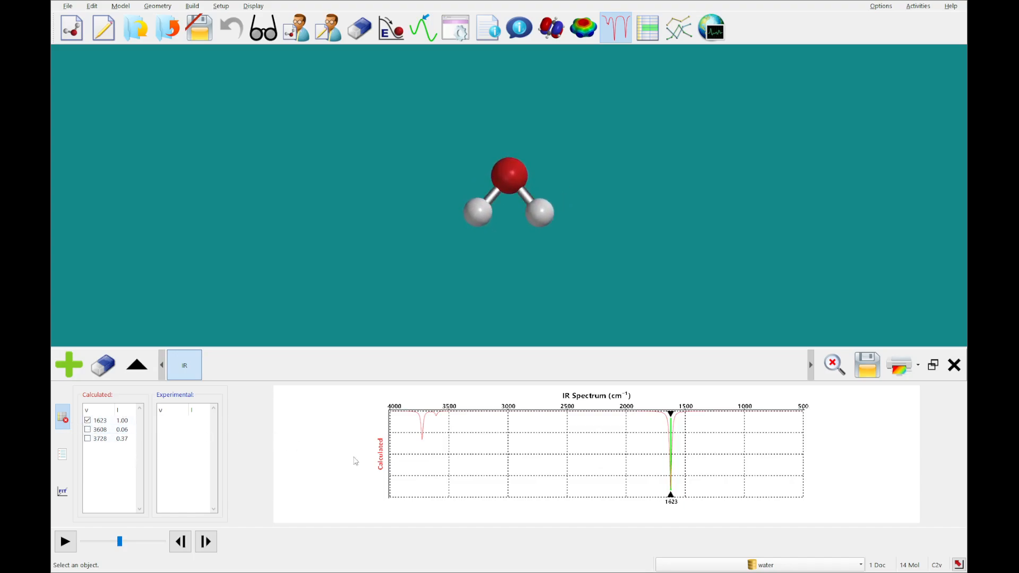
click(419, 458)
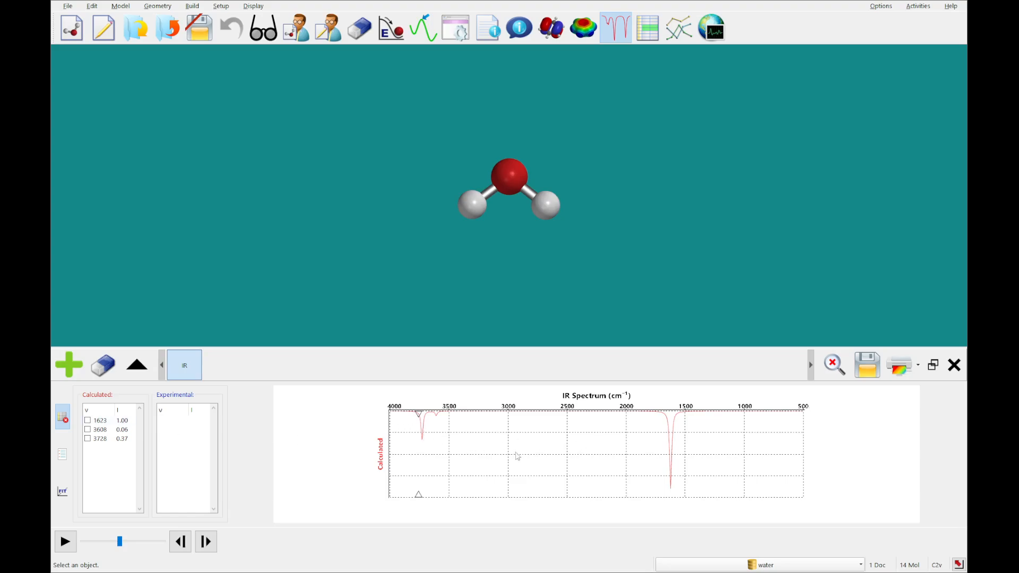
Enlarge water's IR spectrum around the 3608 and 3728 cm⁻¹ peaks, and restore the full spectral range
scroll(425, 433, up, 5)
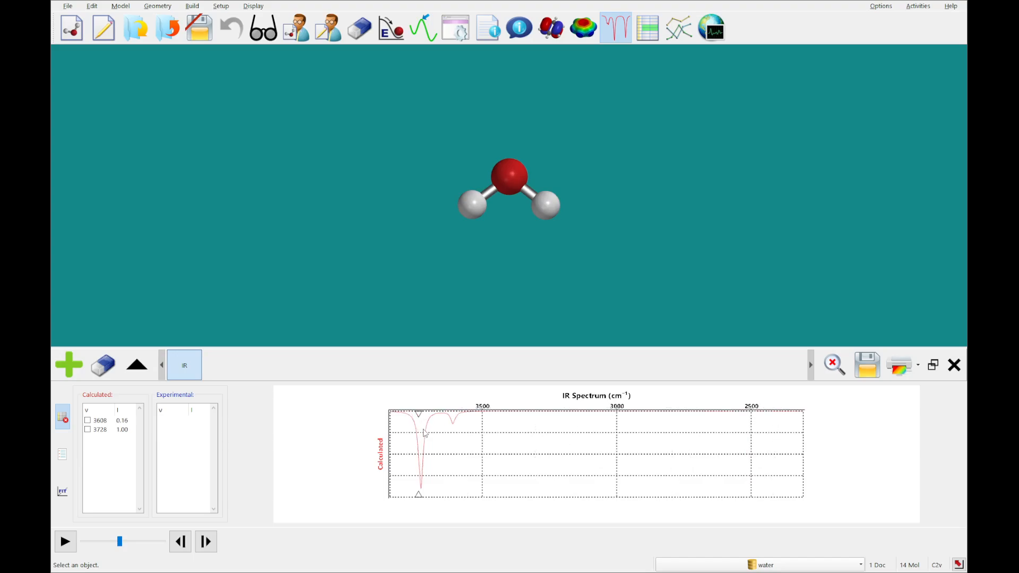
scroll(424, 433, up, 4)
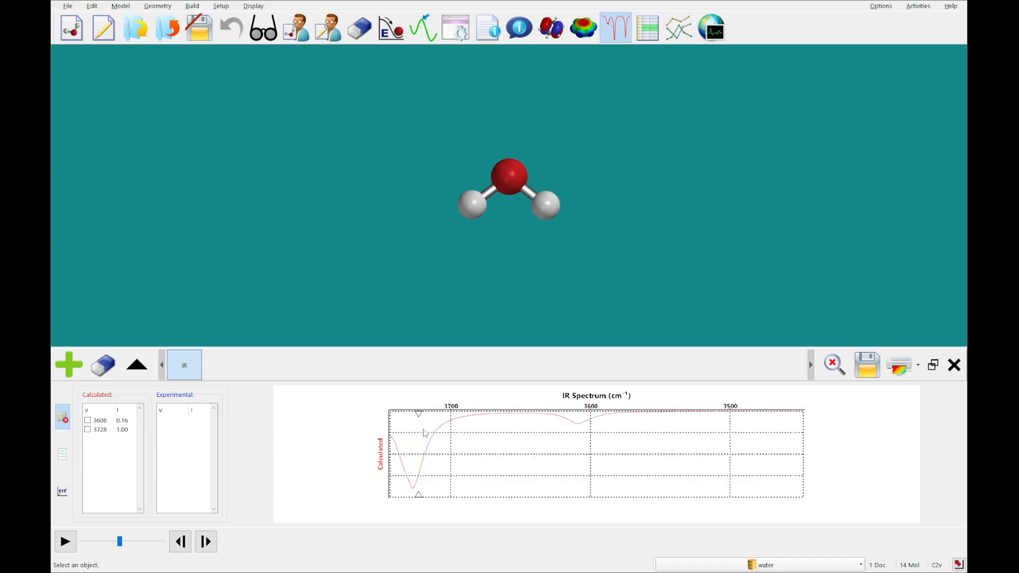
scroll(425, 434, down, 1)
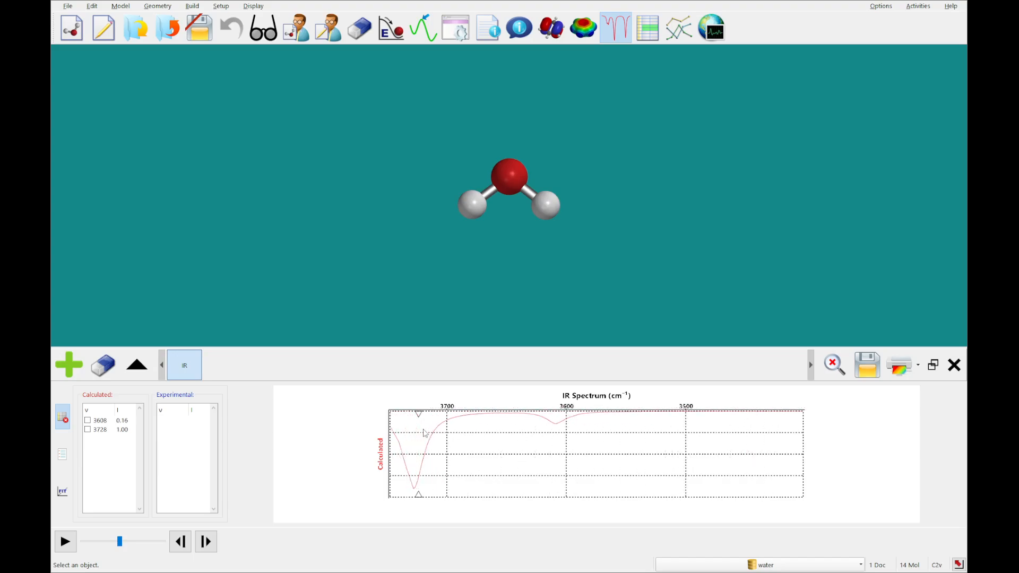
click(834, 366)
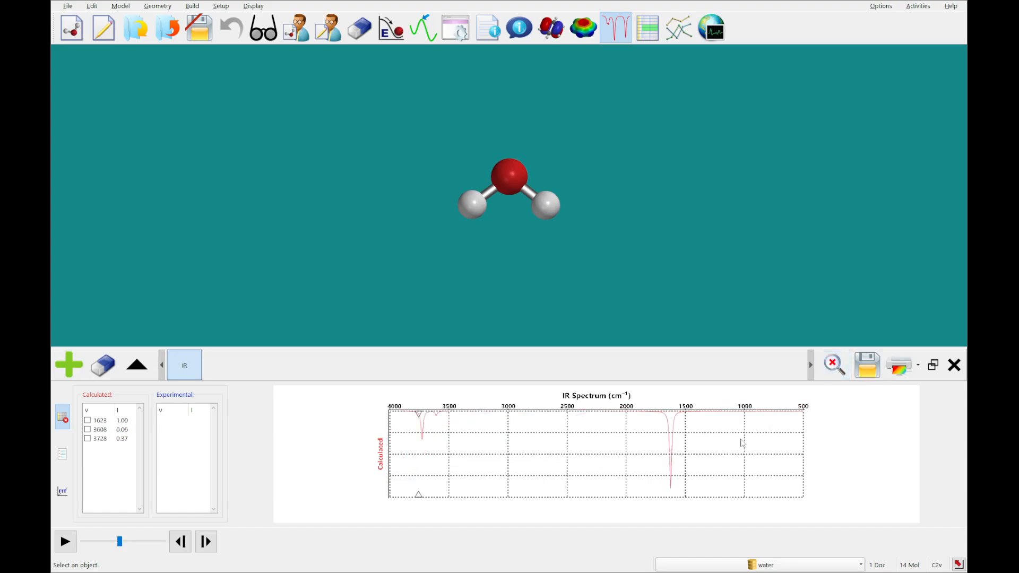
click(565, 466)
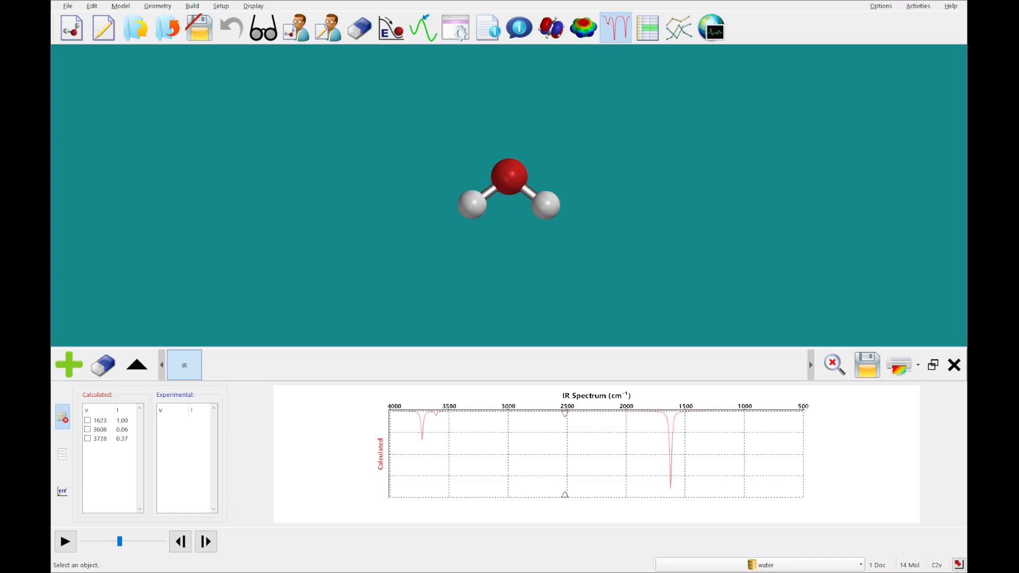
Remove water's IR spectrum and display the calculated IR spectrum of the next molecule, cyclohexanone, with the ring tilted into clearer view
click(103, 366)
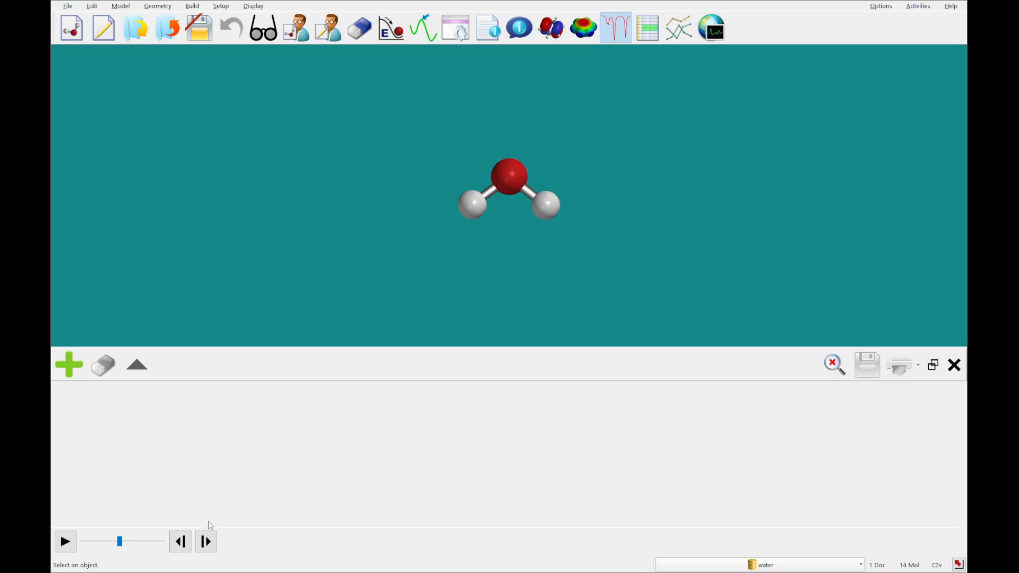
click(205, 541)
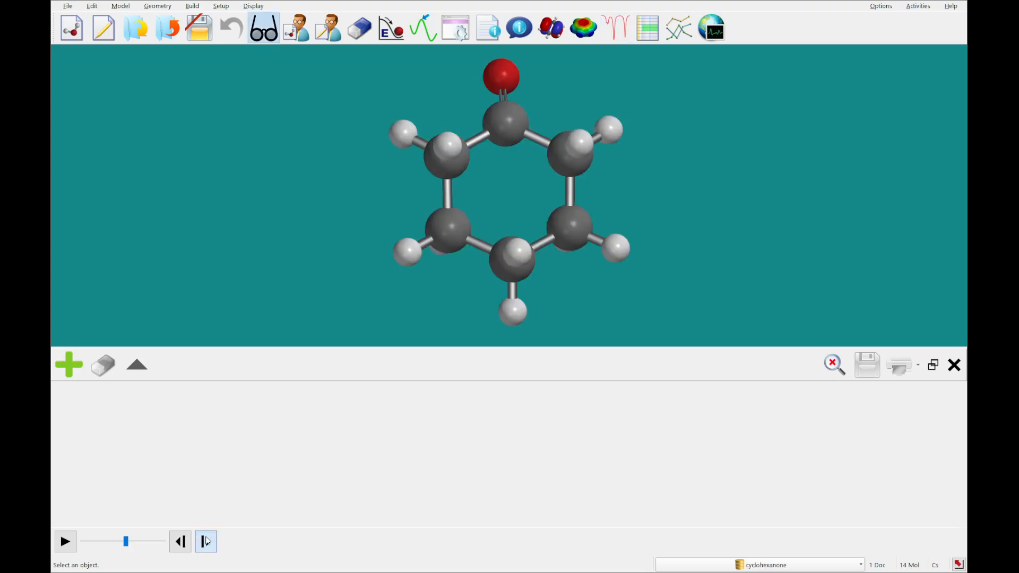
drag(693, 194, 575, 175)
click(76, 370)
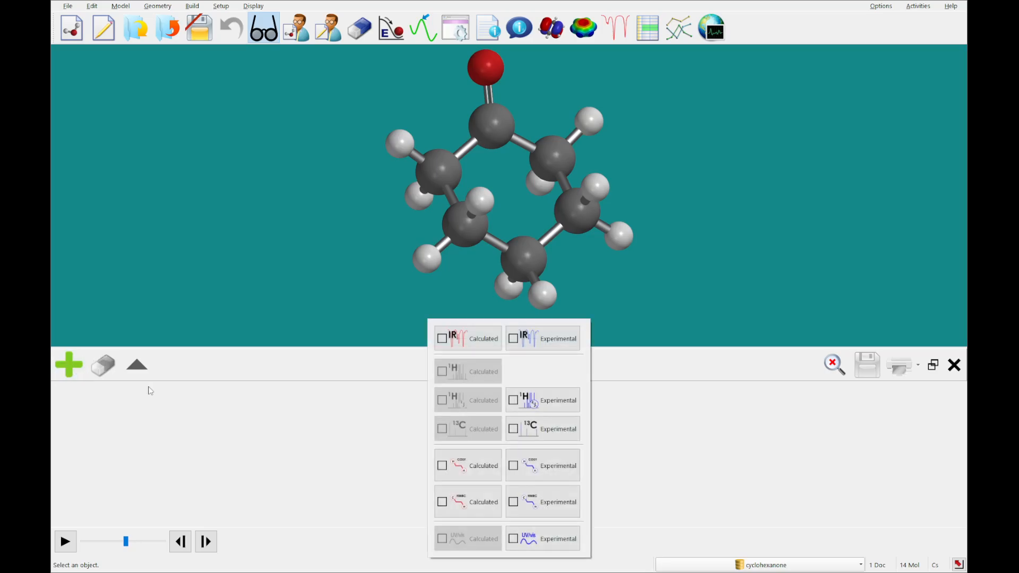
click(455, 353)
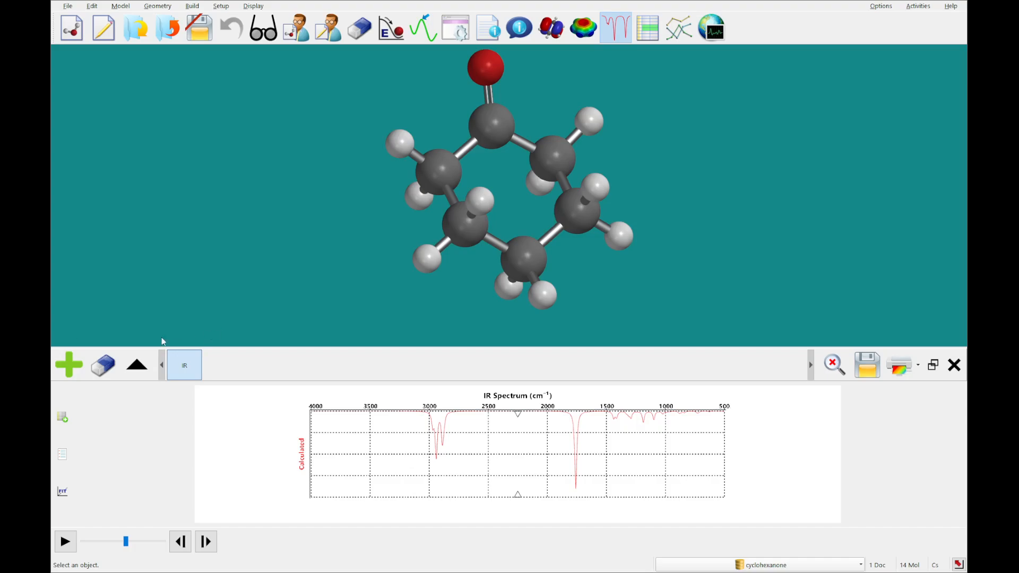
Examine cyclohexanone's vibrations by selecting the IR peaks just below 3000 cm⁻¹ and the strong carbonyl peak at 1759 cm⁻¹
click(434, 422)
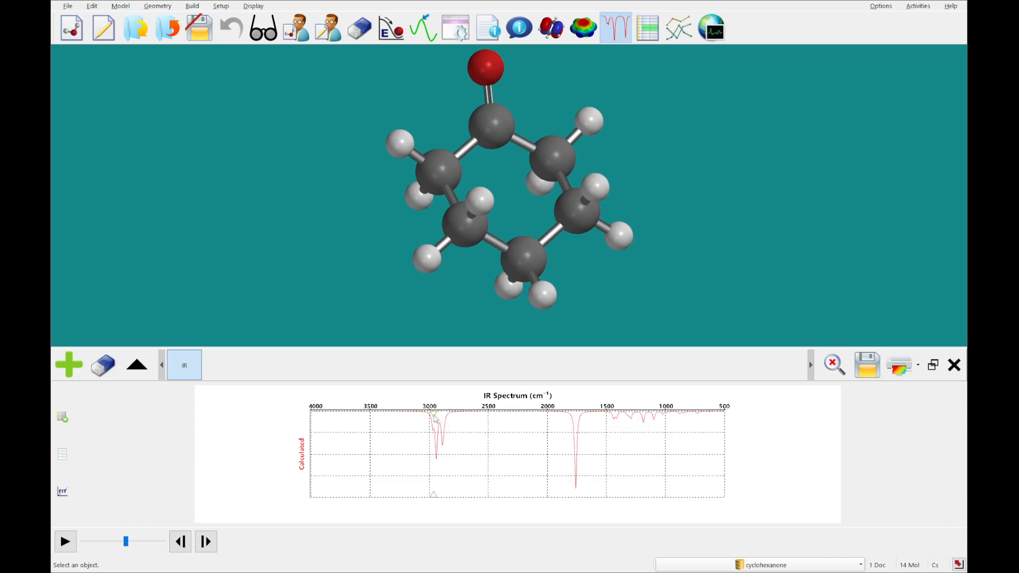
click(437, 419)
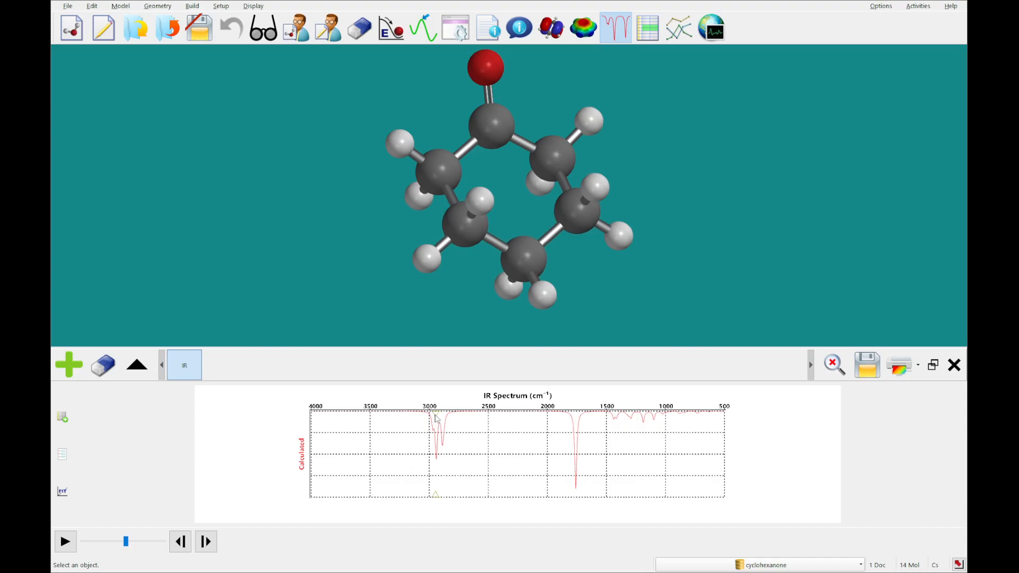
click(437, 419)
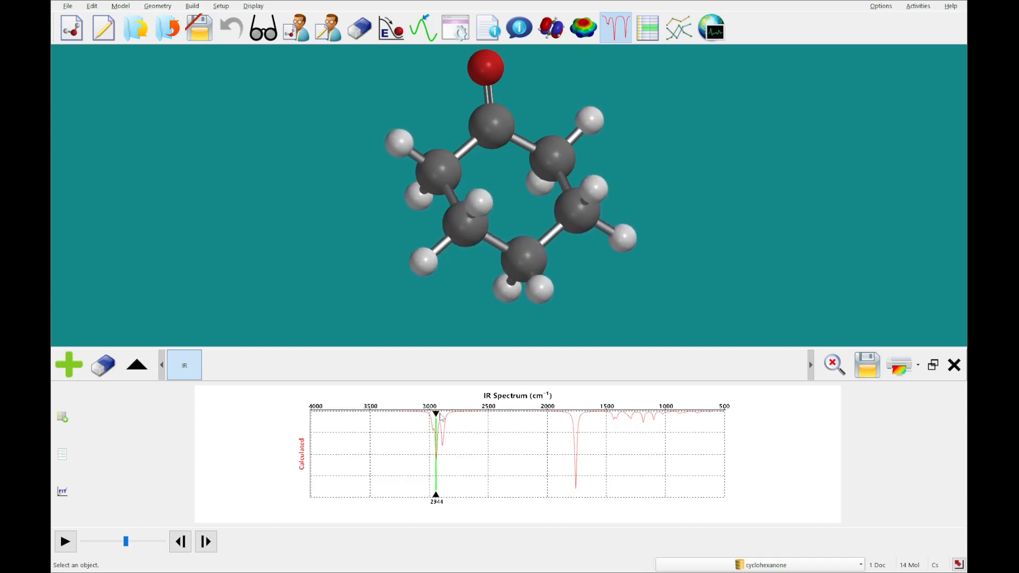
click(446, 419)
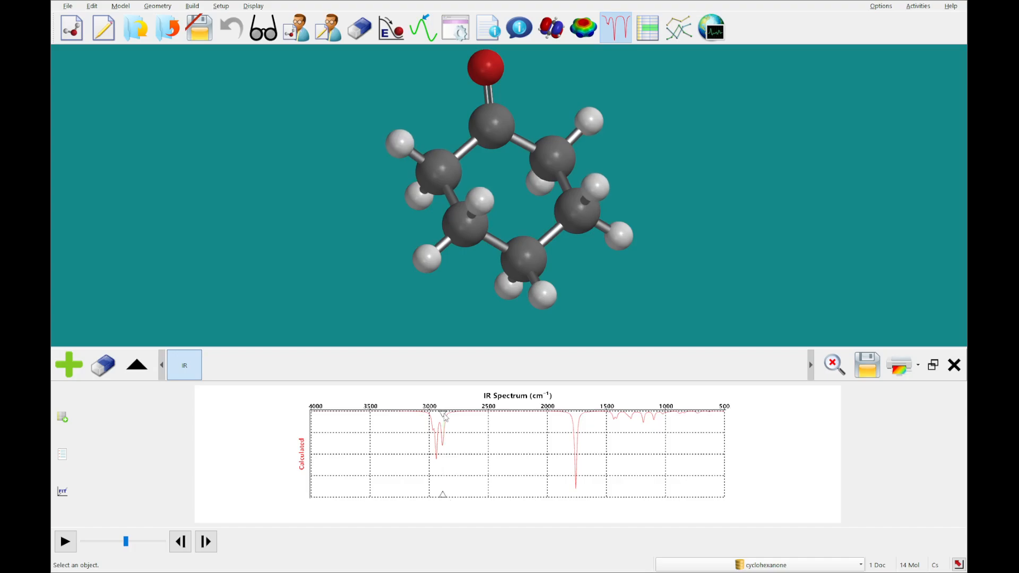
click(445, 419)
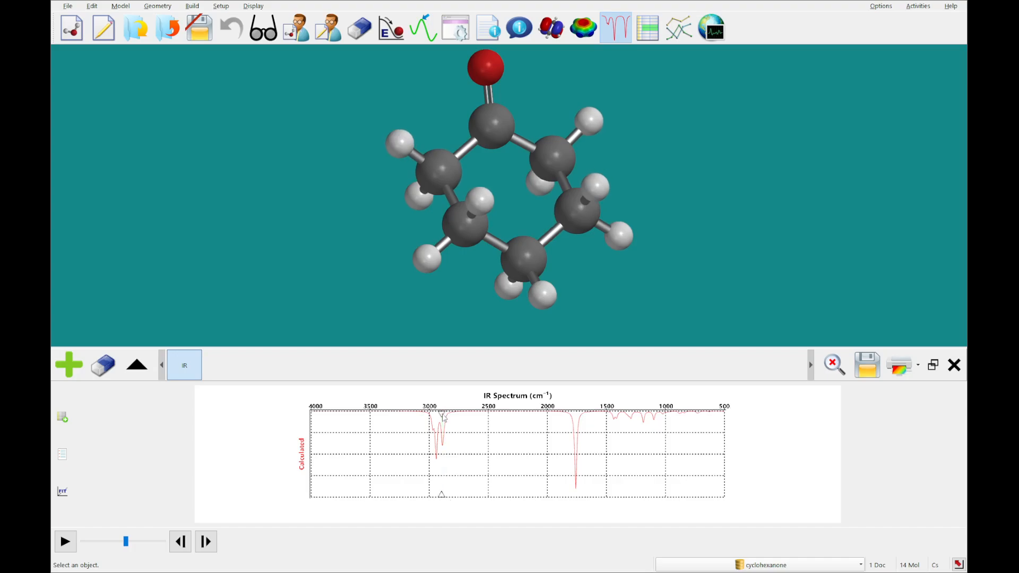
click(577, 425)
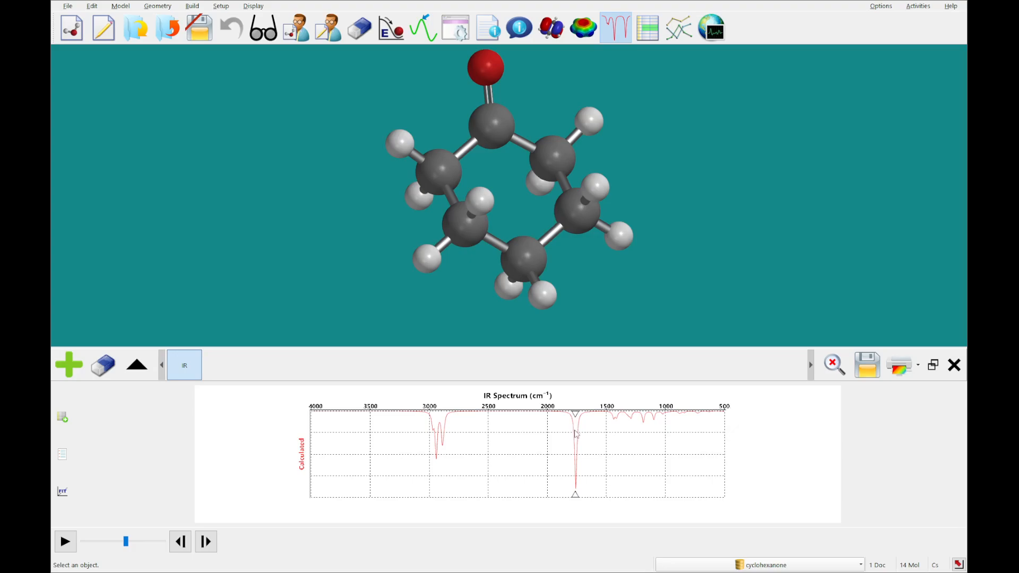
click(576, 451)
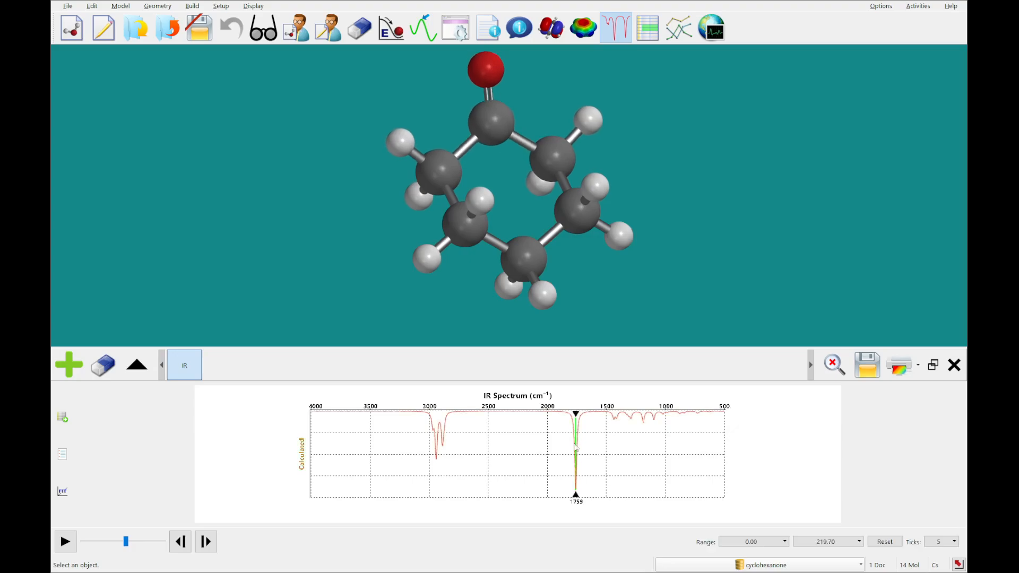
Show cyclohexanone's list of calculated frequencies, animate the 630 and 809 modes, and clear the mode selection
click(62, 417)
click(88, 430)
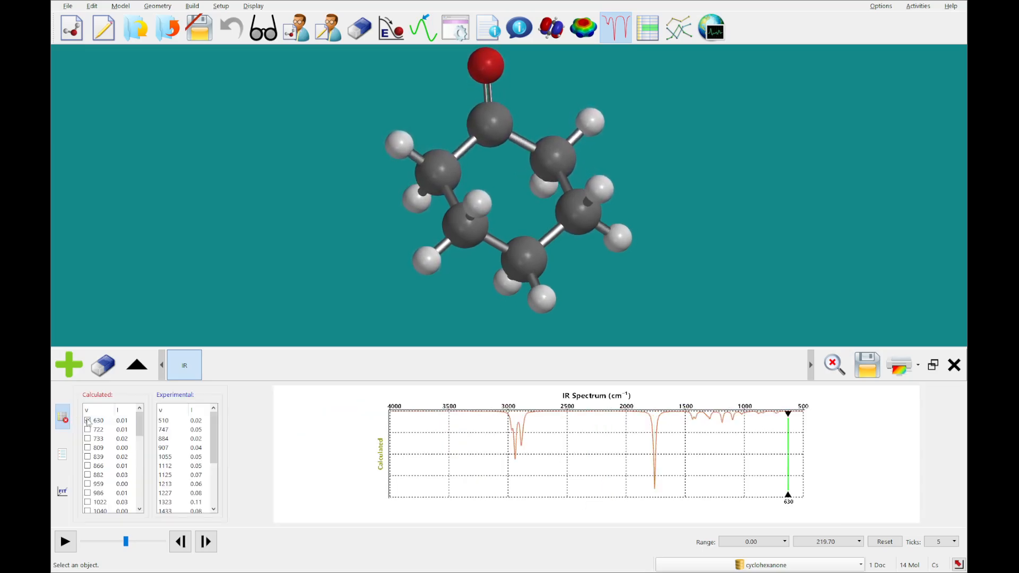
click(87, 447)
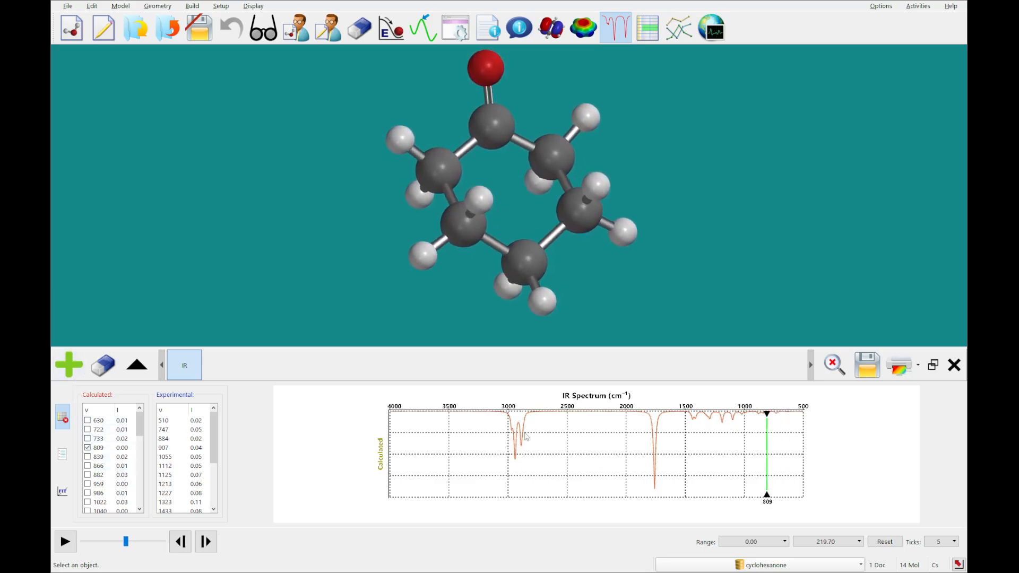
click(445, 452)
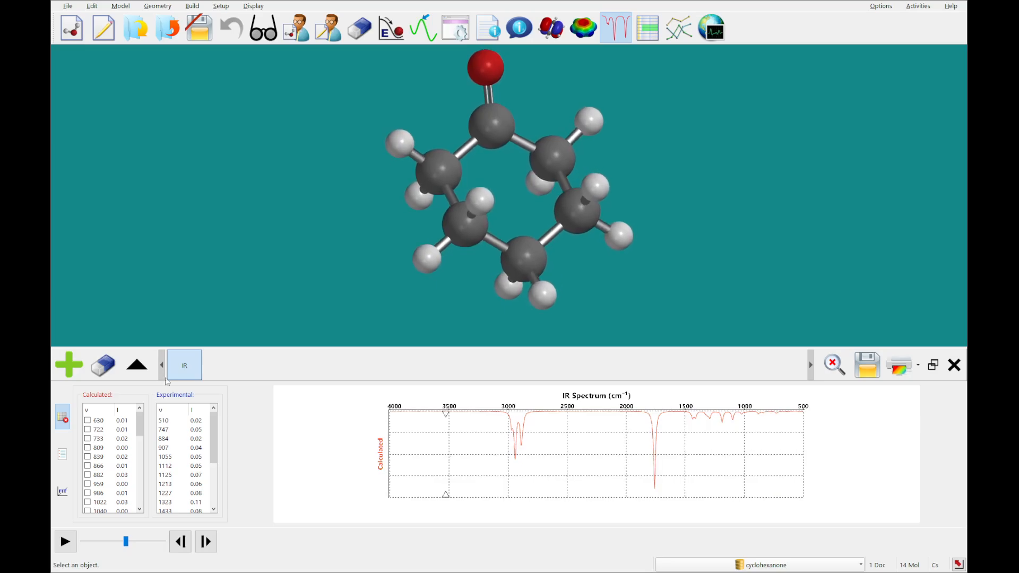
Overlay cyclohexanone's experimental IR spectrum on the calculated one, compare enlarged views around 2900 and 1200 cm⁻¹, and restore the full range
click(70, 368)
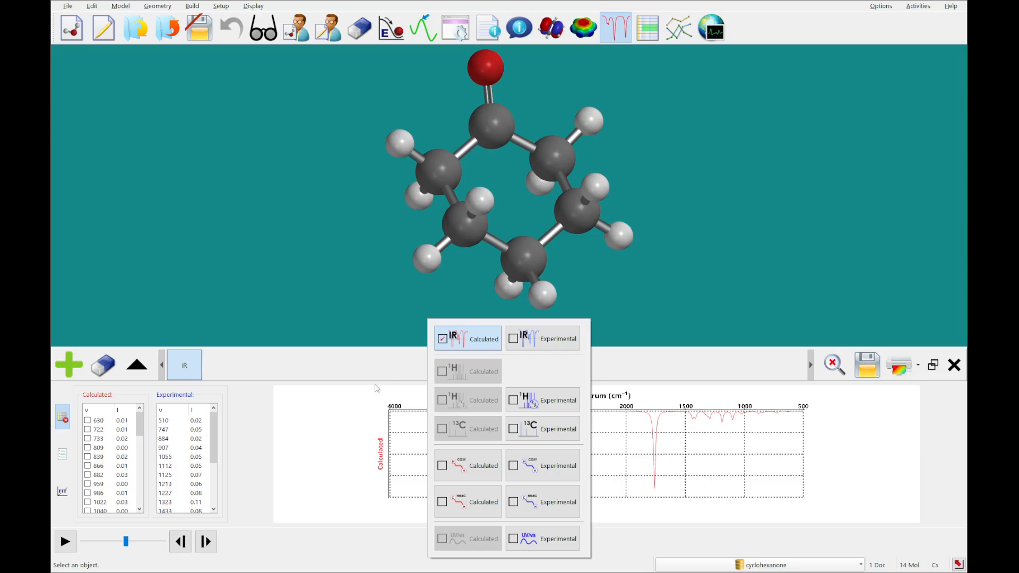
click(524, 340)
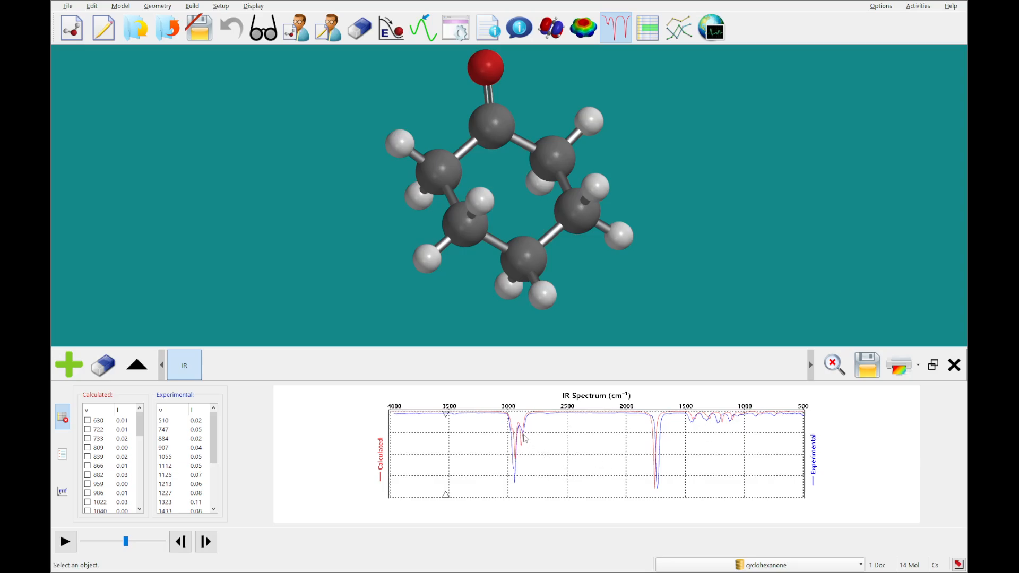
scroll(518, 434, up, 5)
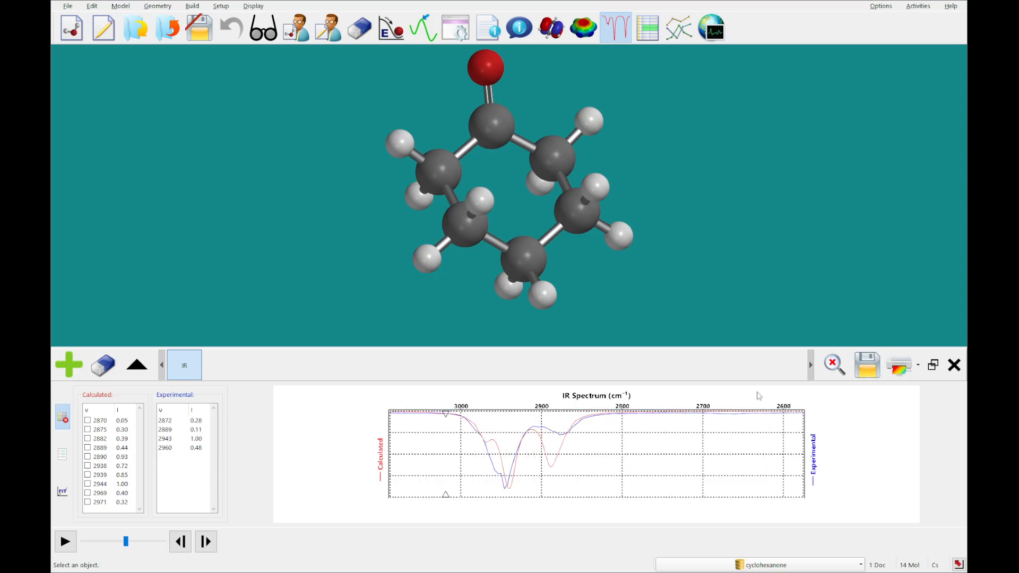
scroll(562, 438, down, 5)
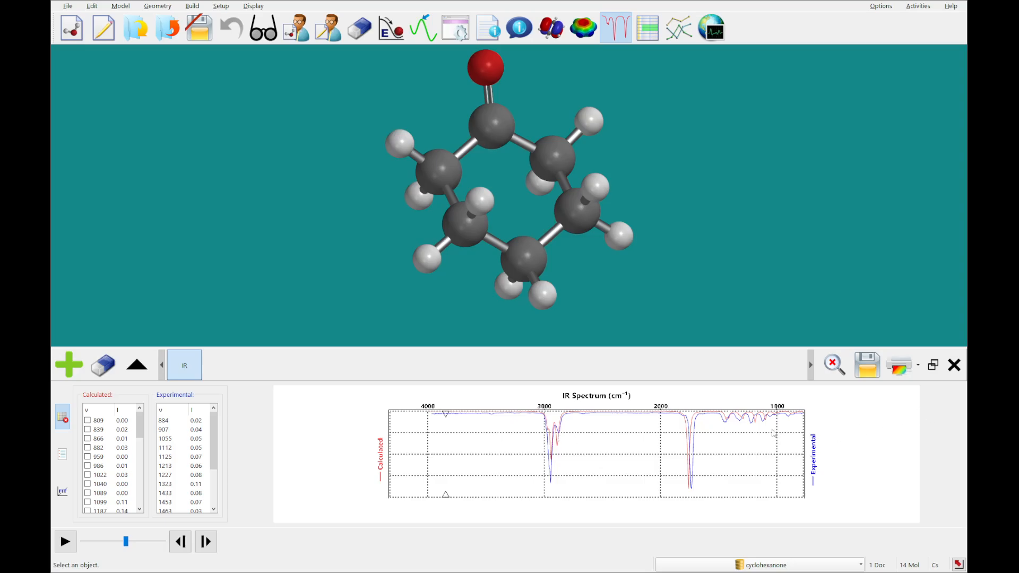
scroll(772, 429, up, 4)
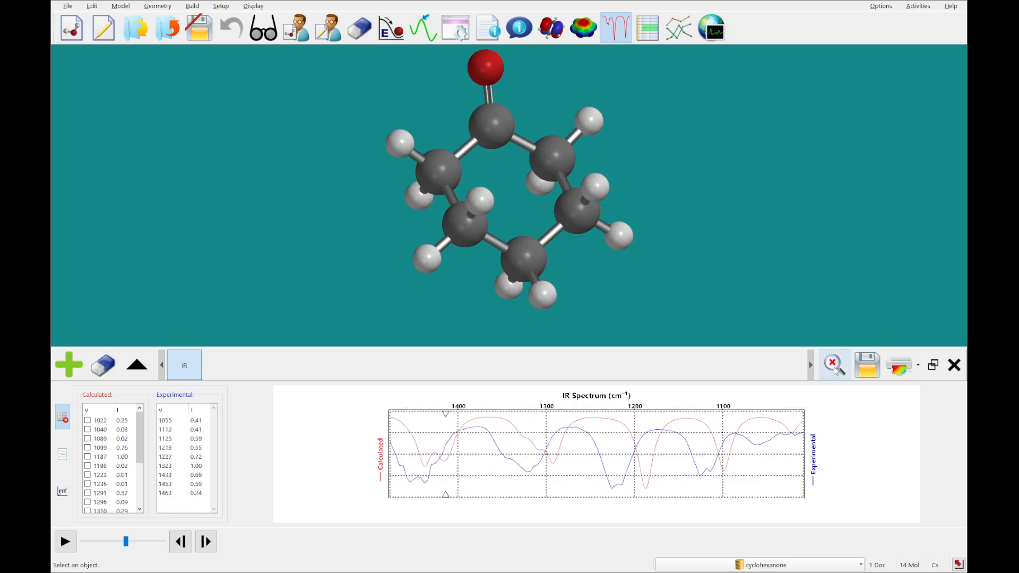
click(834, 365)
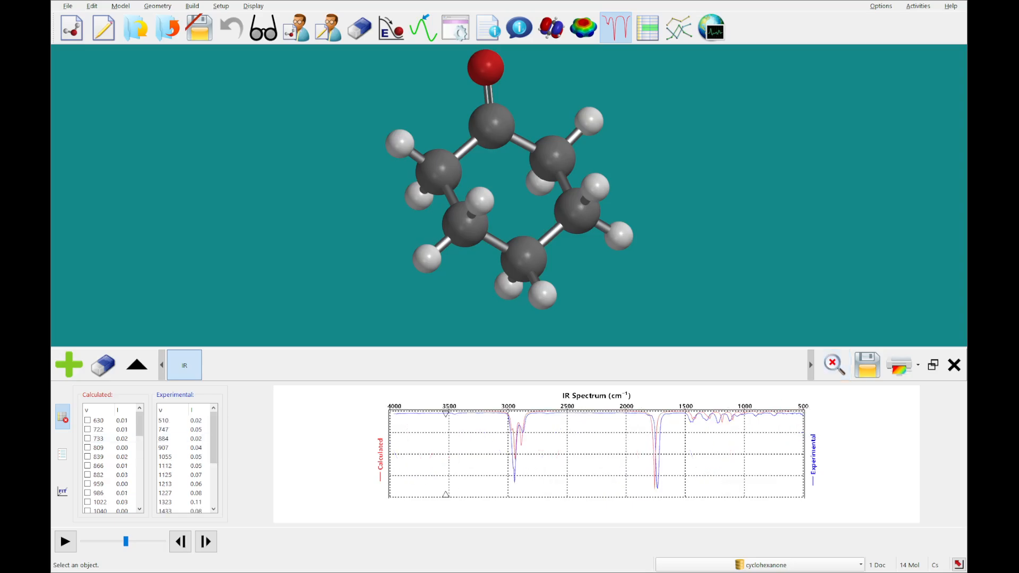
Remove cyclohexanone's IR spectrum and display the calculated ¹³C spectrum of the next molecule, camphor
click(110, 363)
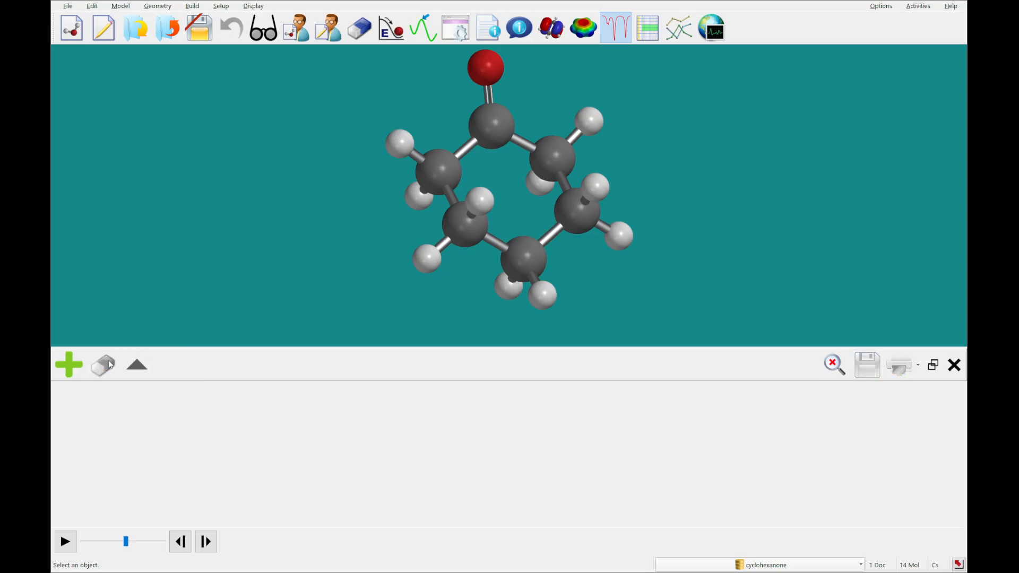
click(208, 540)
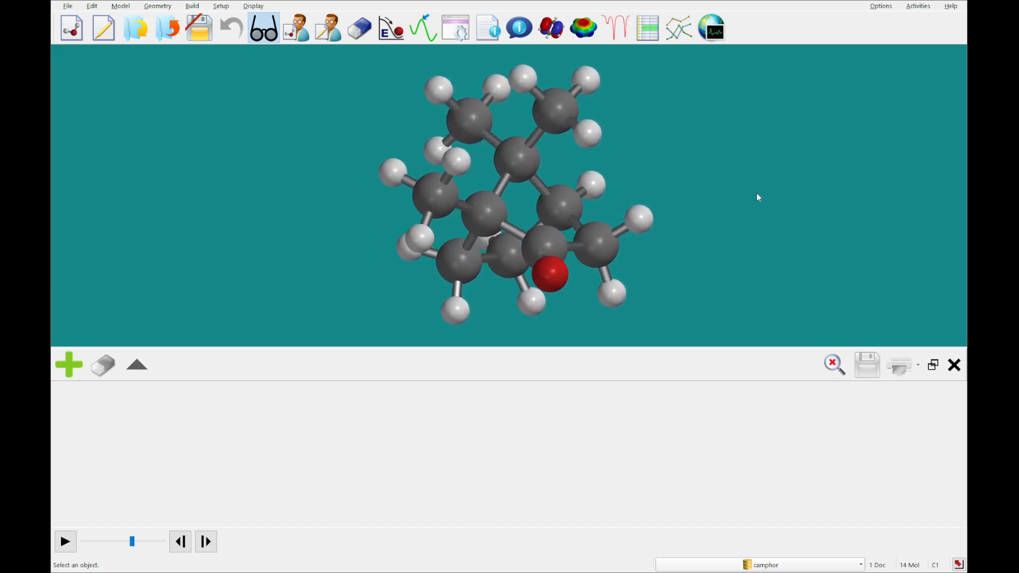
click(68, 360)
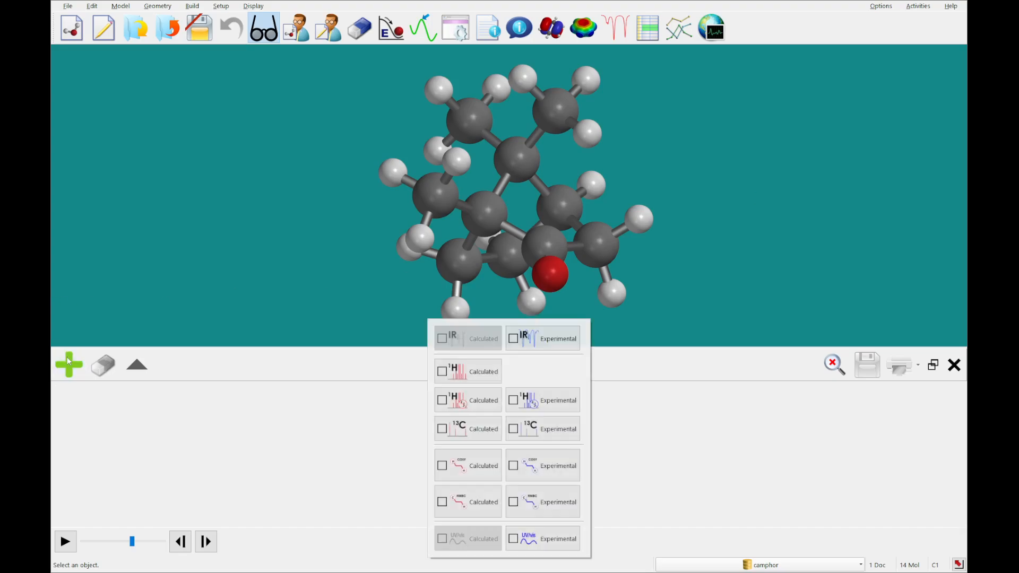
click(463, 428)
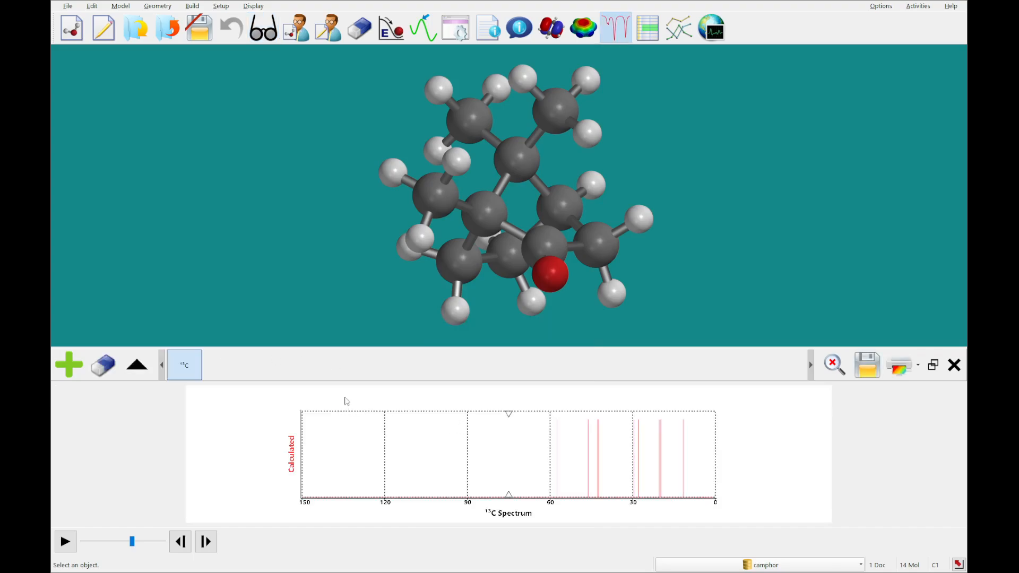
Match camphor's ¹³C lines to their carbons by selecting them one by one, including 46.1, 42.8, 42.5, 29.6, 20.4, 19.8 and 11.6 ppm
click(558, 443)
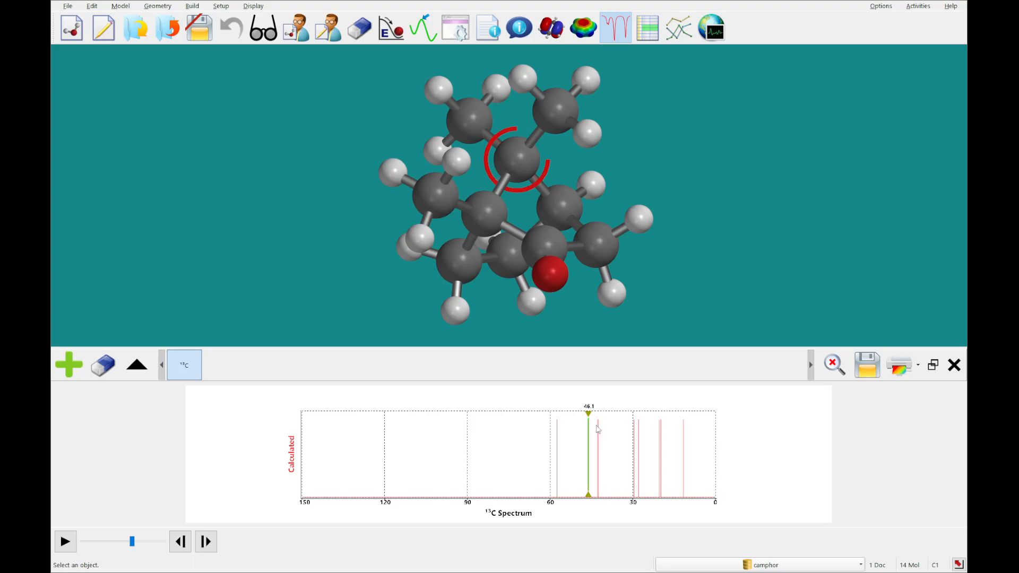
click(598, 426)
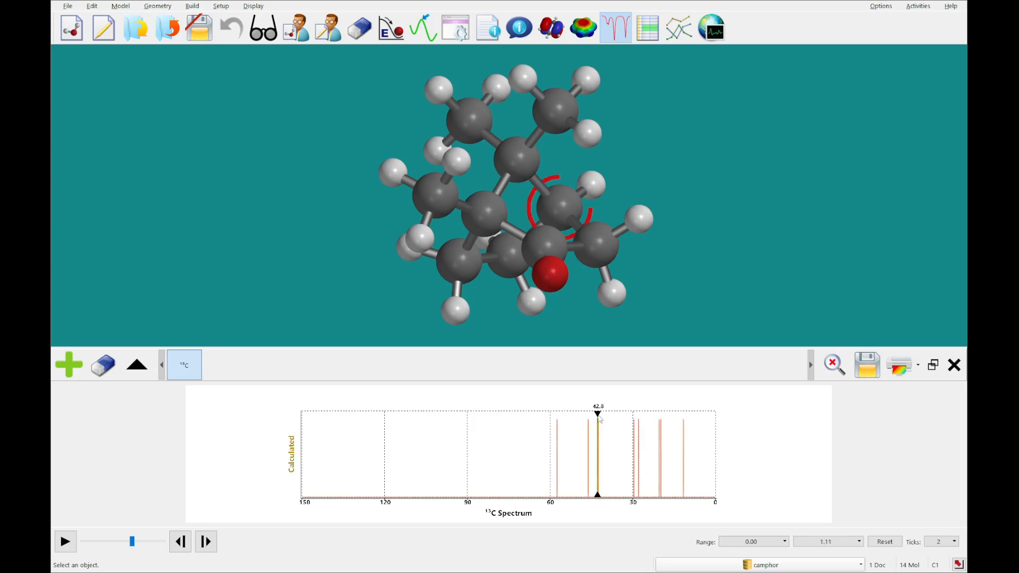
click(598, 424)
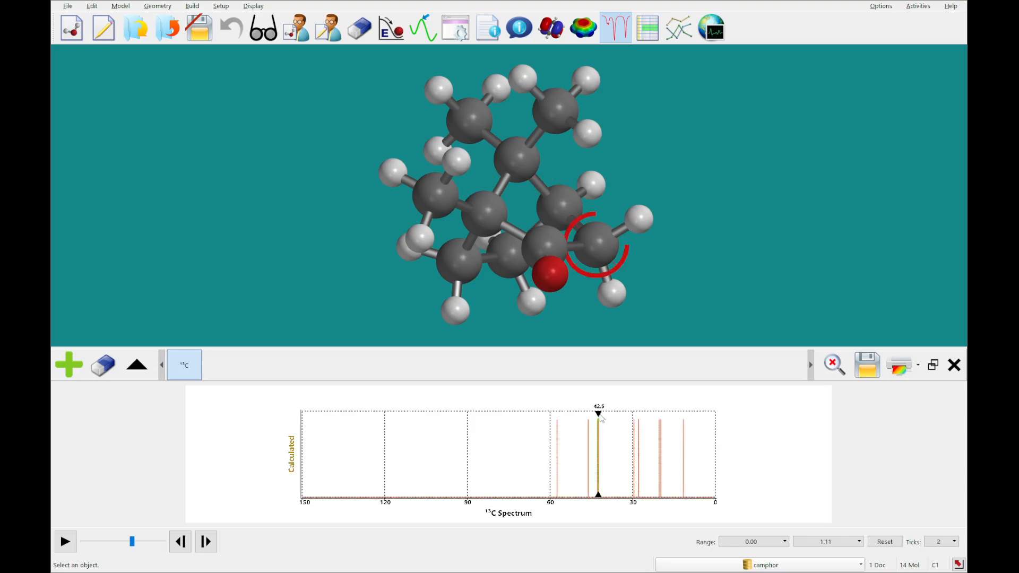
click(638, 429)
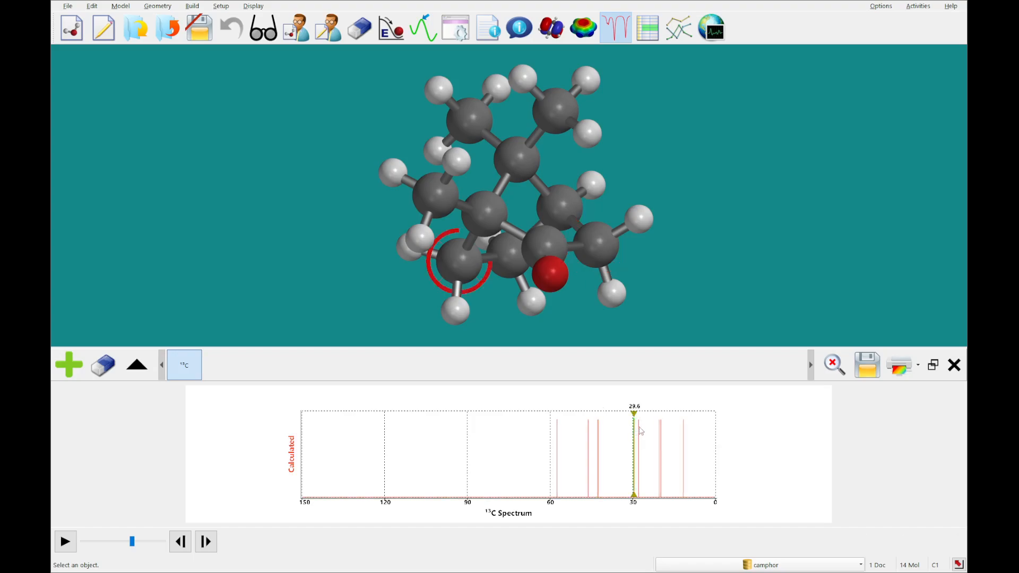
click(660, 431)
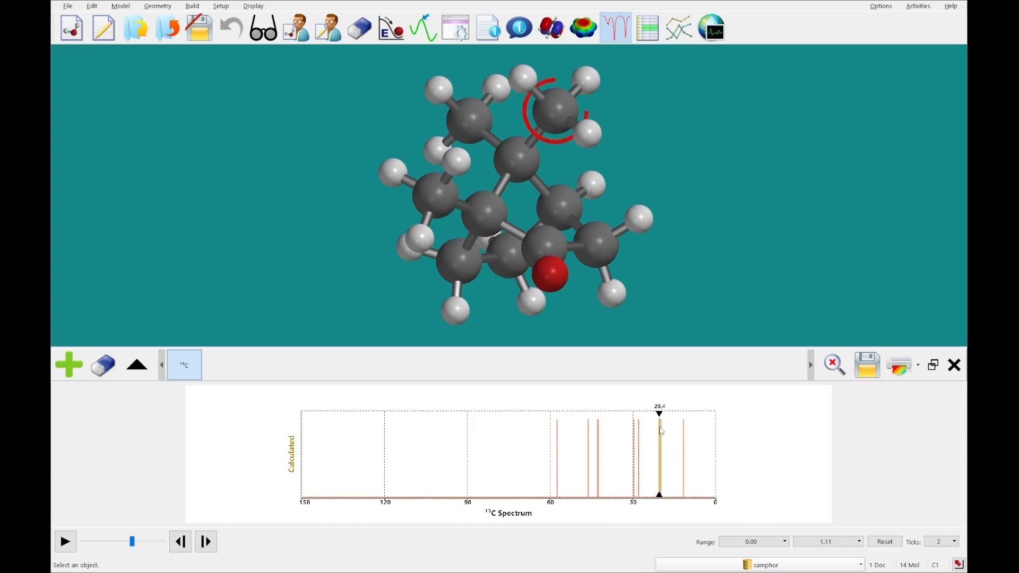
click(661, 430)
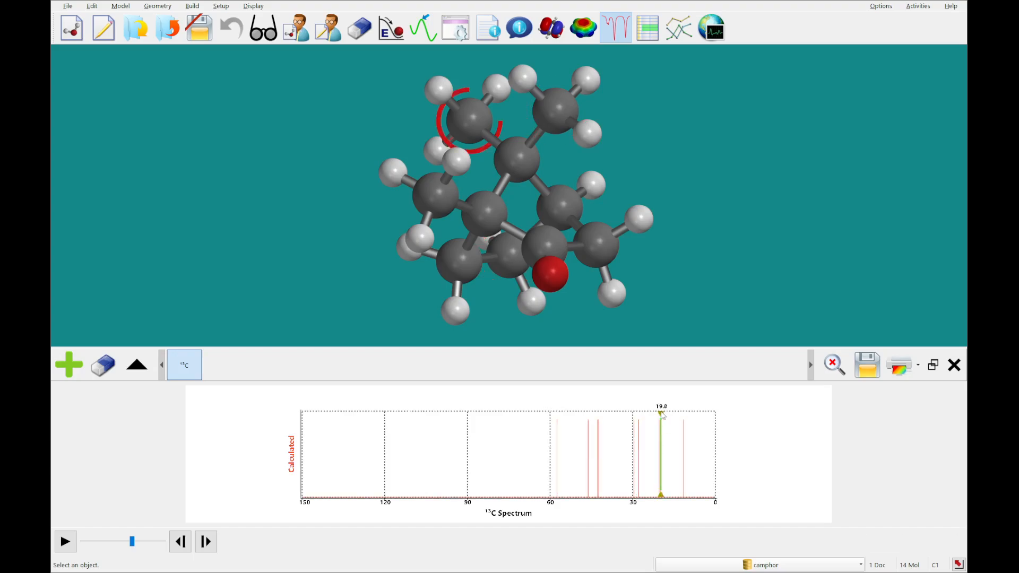
click(683, 435)
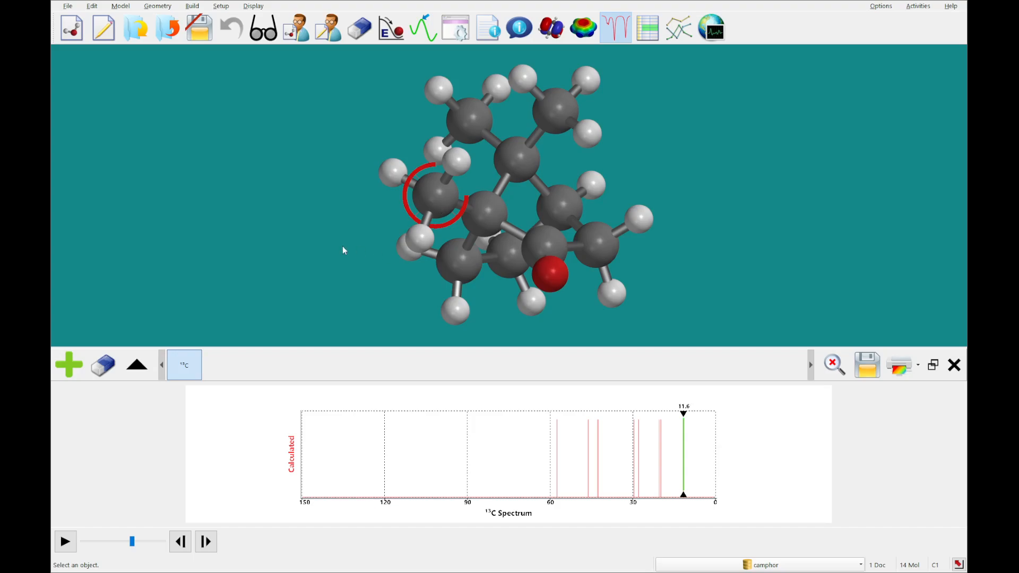
Select the methyl carbon marked for camphor's 11.6 ppm line and show its atom properties, with the molecule turned into clearer view
drag(349, 243, 335, 246)
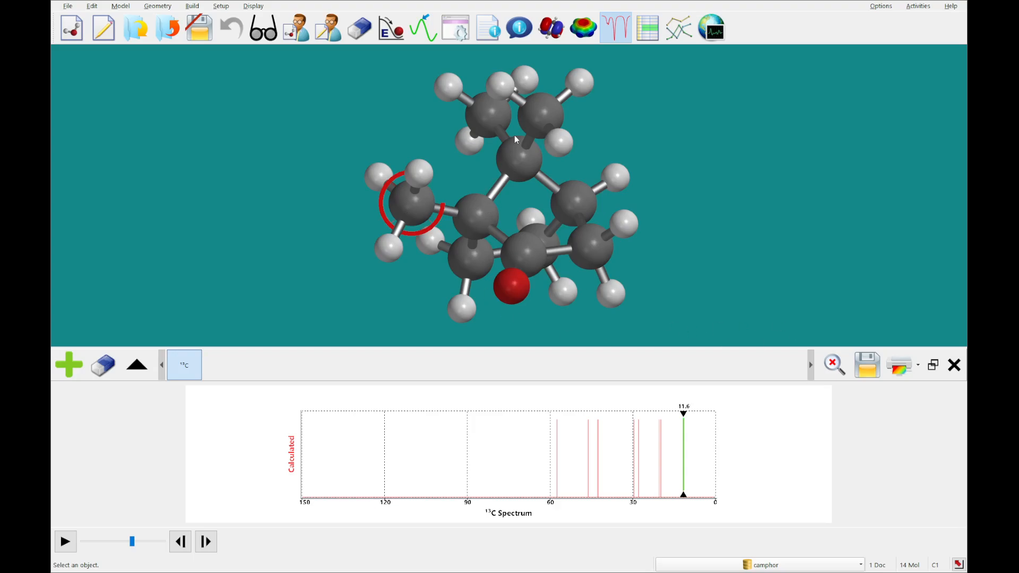
drag(372, 152, 358, 154)
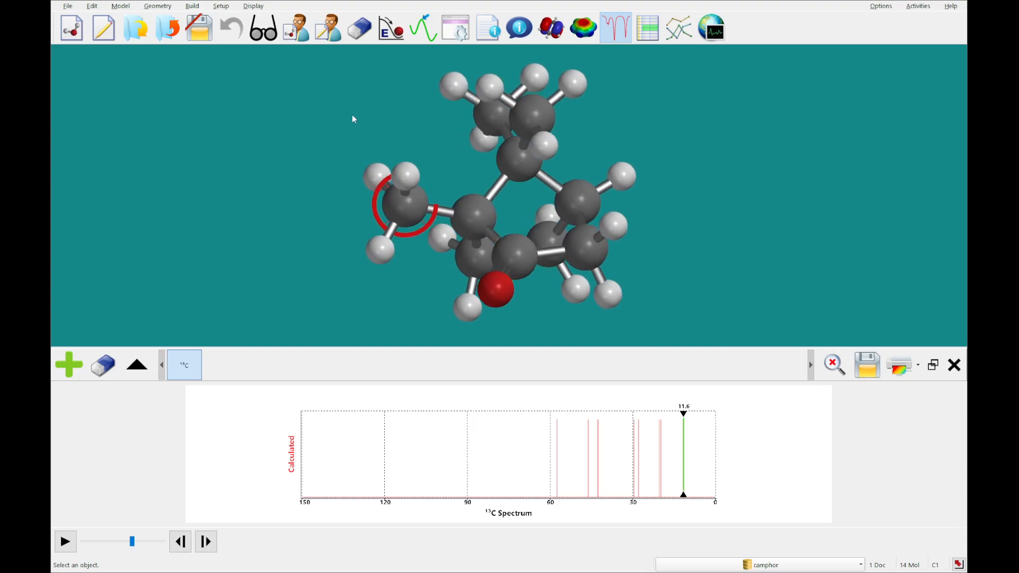
click(269, 41)
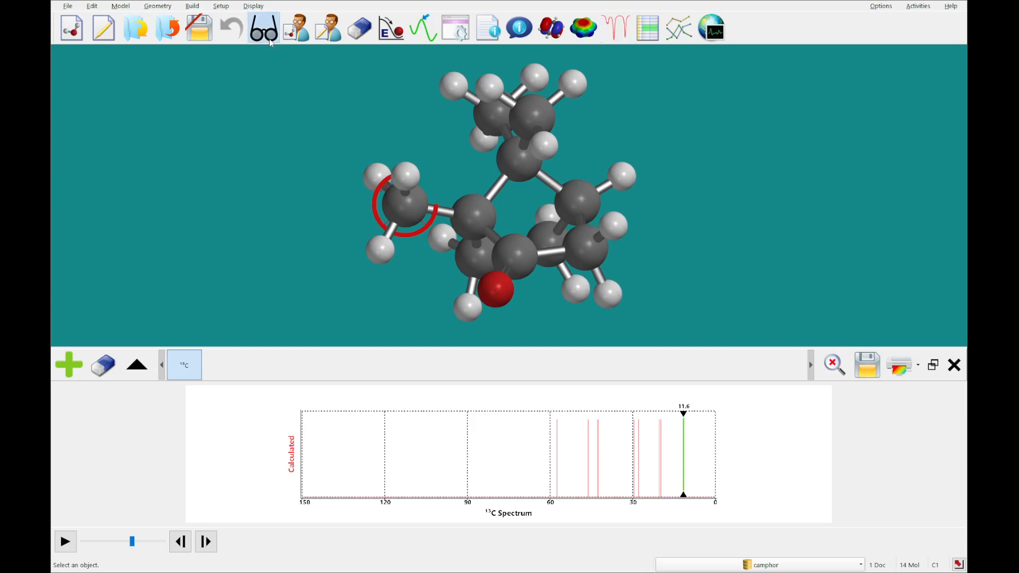
click(407, 210)
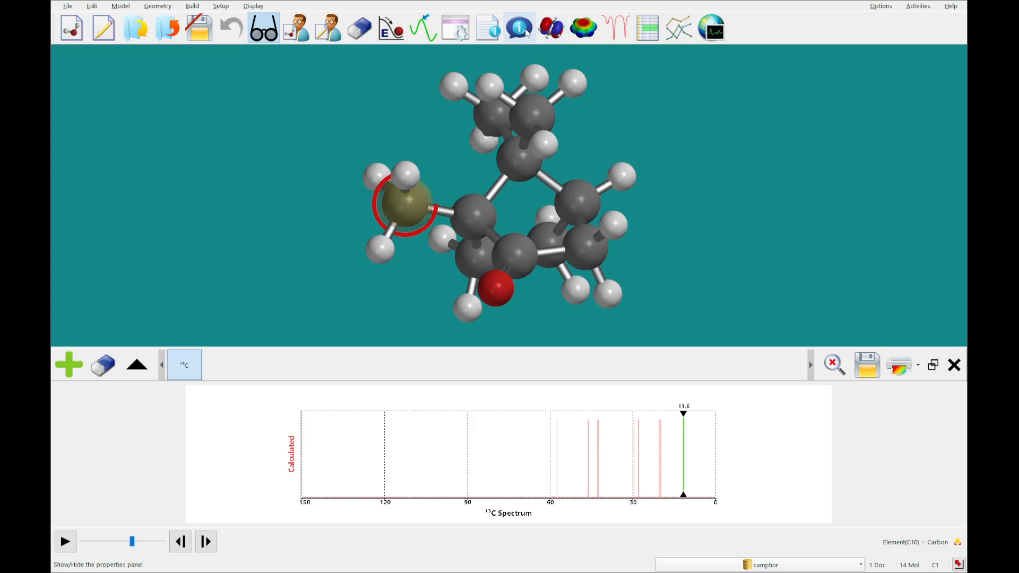
click(520, 28)
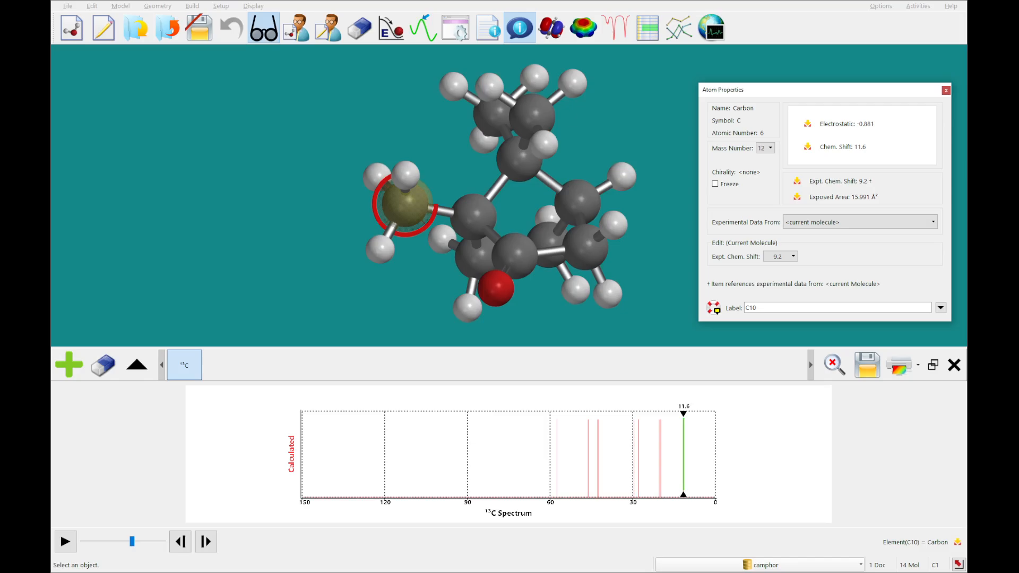
Overlay camphor's experimental ¹³C spectrum on the calculated one and try to select the experimental line beside the 11.6 ppm line
click(67, 370)
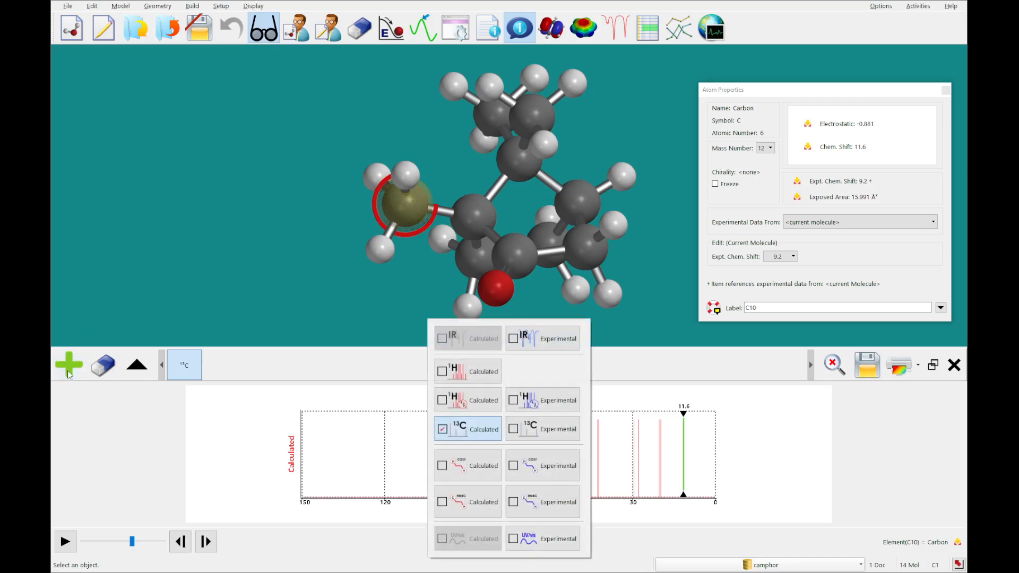
click(555, 428)
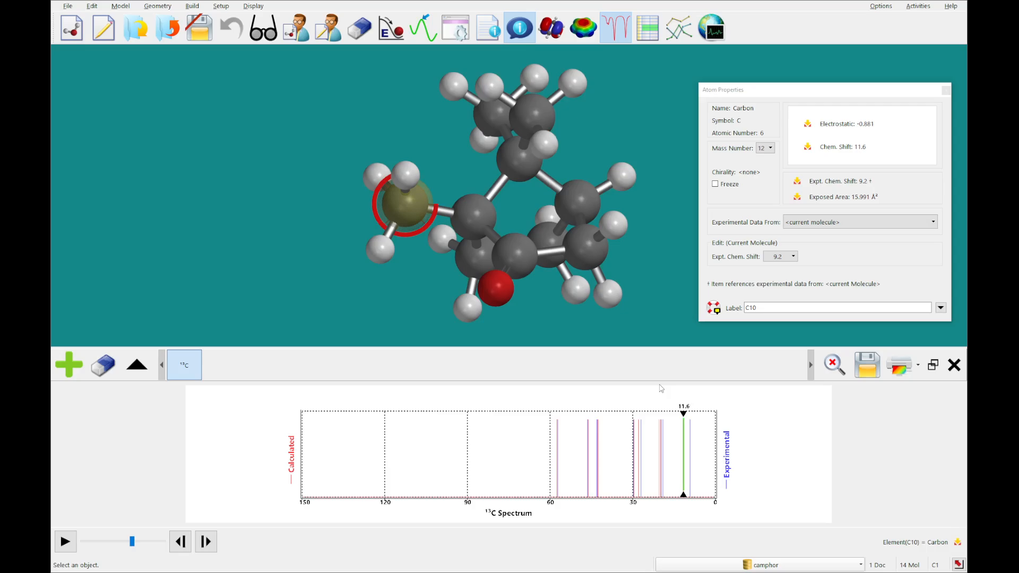
click(691, 433)
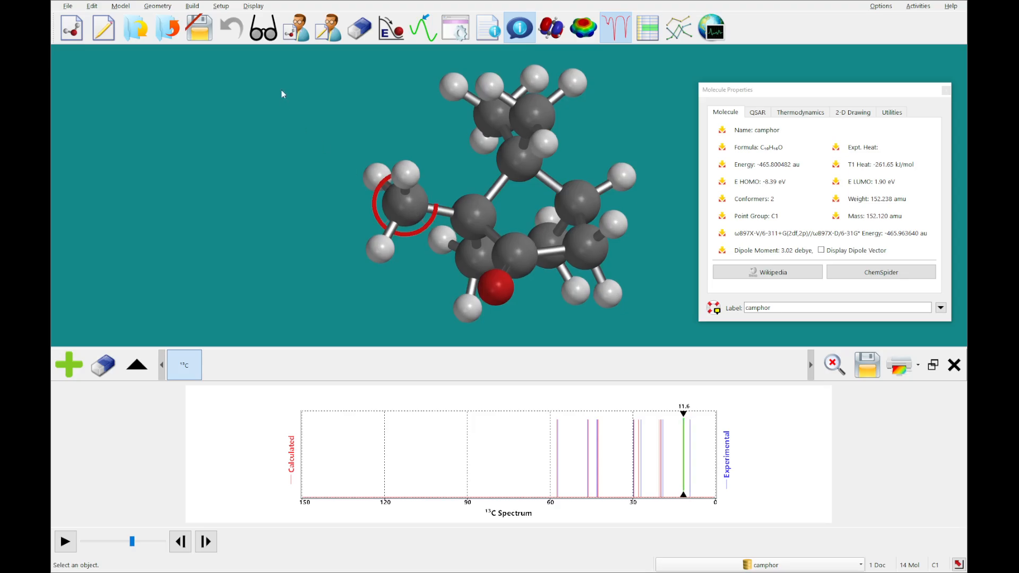
Reselect camphor's marked methyl carbon to review its calculated and experimental chemical shifts, and close the atom properties
click(265, 26)
click(398, 210)
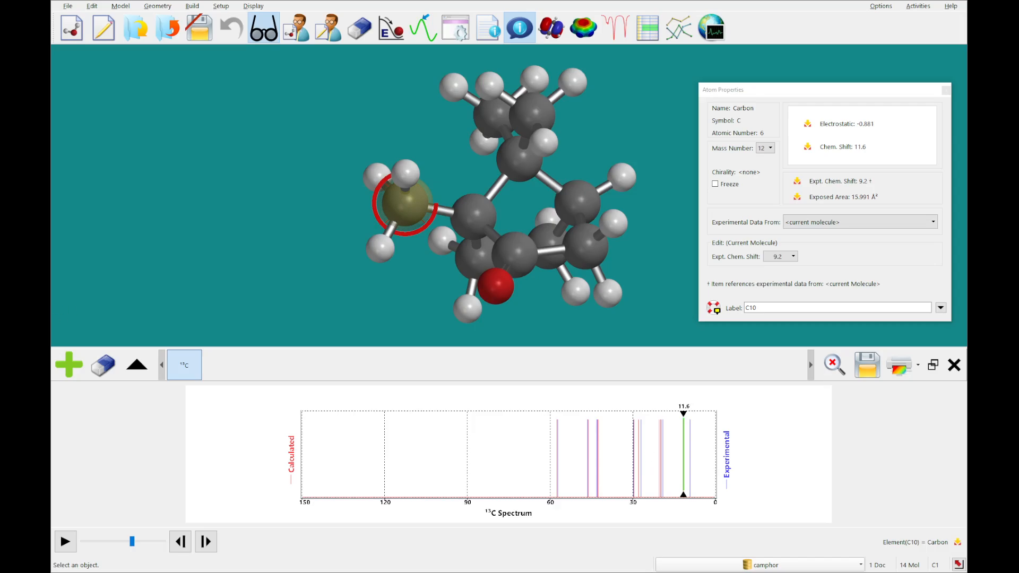
click(946, 91)
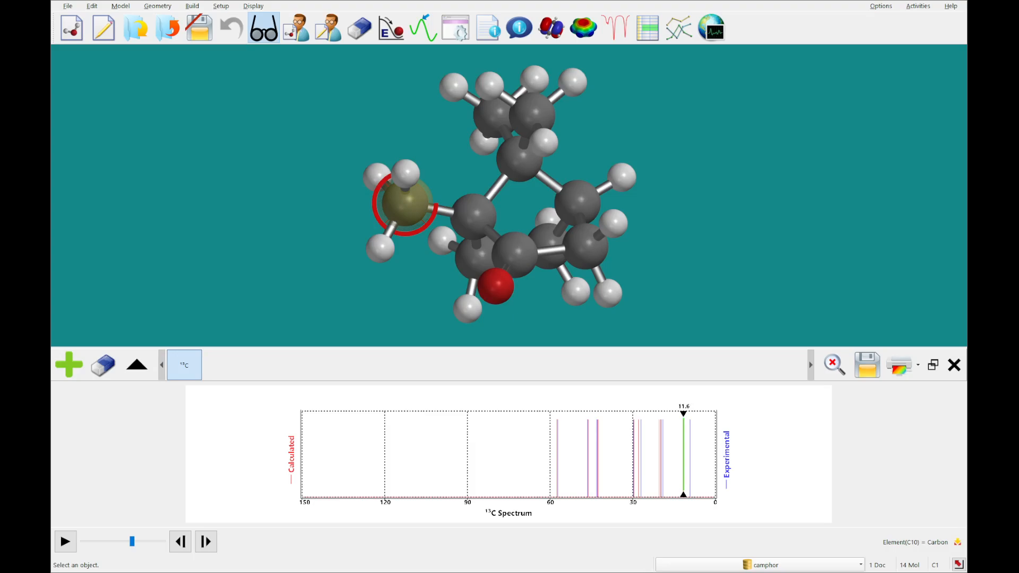
Add camphor's calculated ¹H spectrum without ³J coupling and match its 2.37, 2.12, 2.10 and 1.83 ppm lines to their hydrogens
click(76, 376)
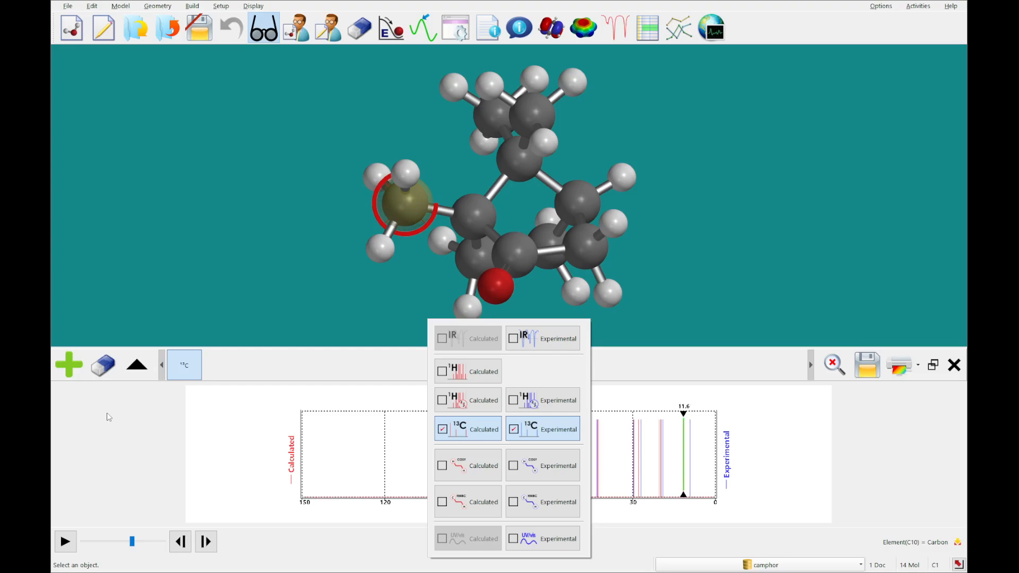
click(459, 402)
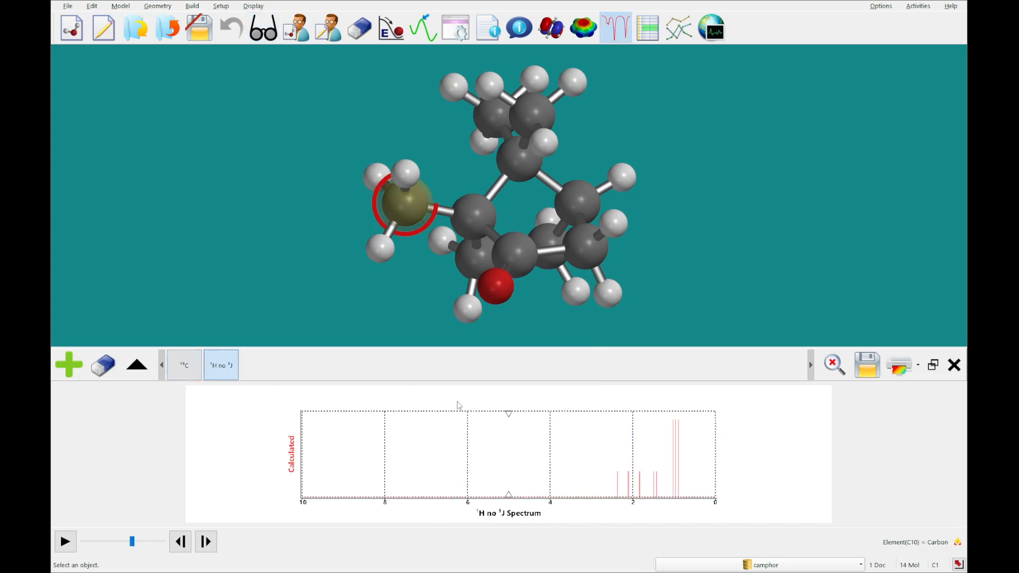
click(618, 485)
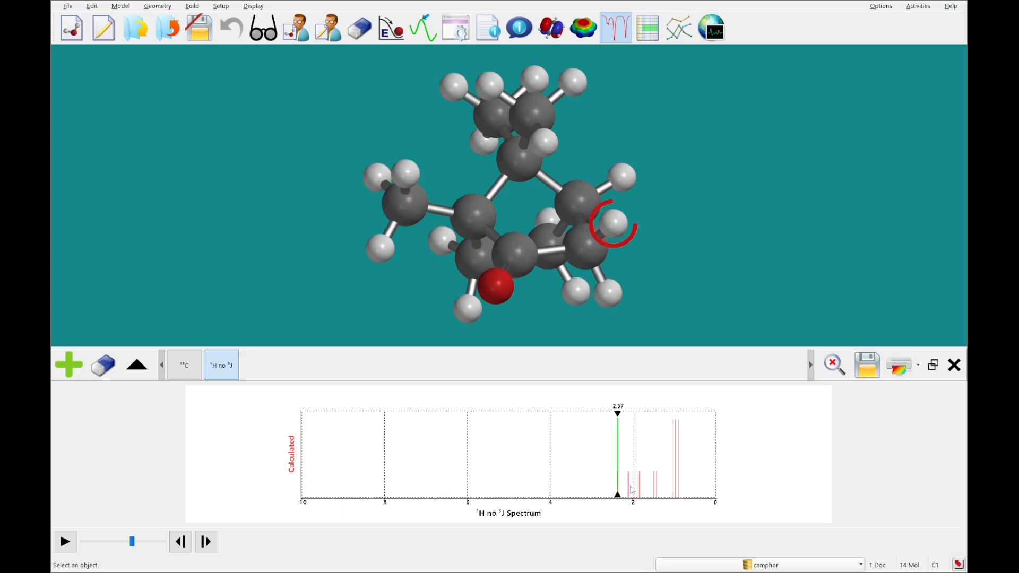
click(628, 484)
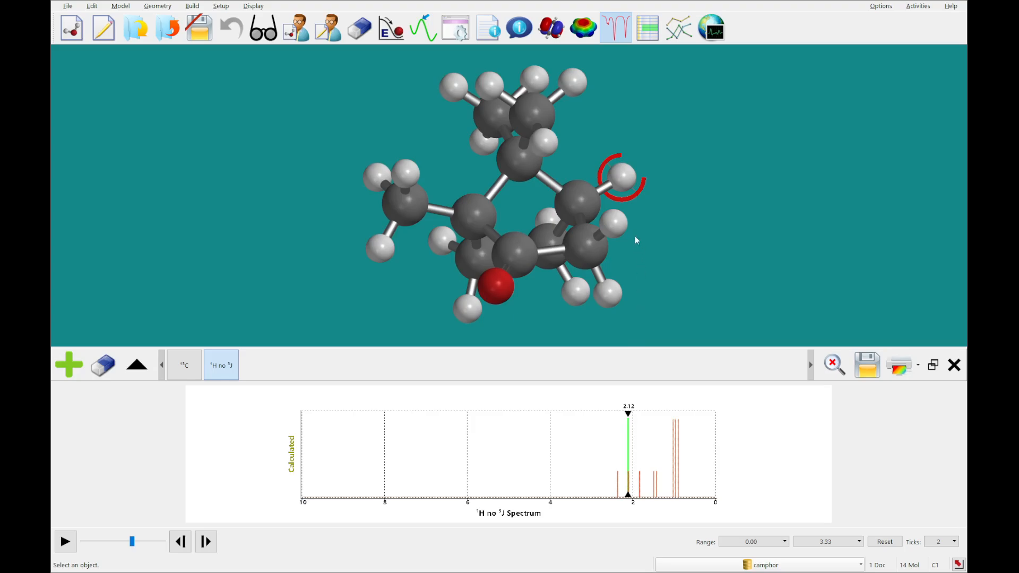
click(630, 477)
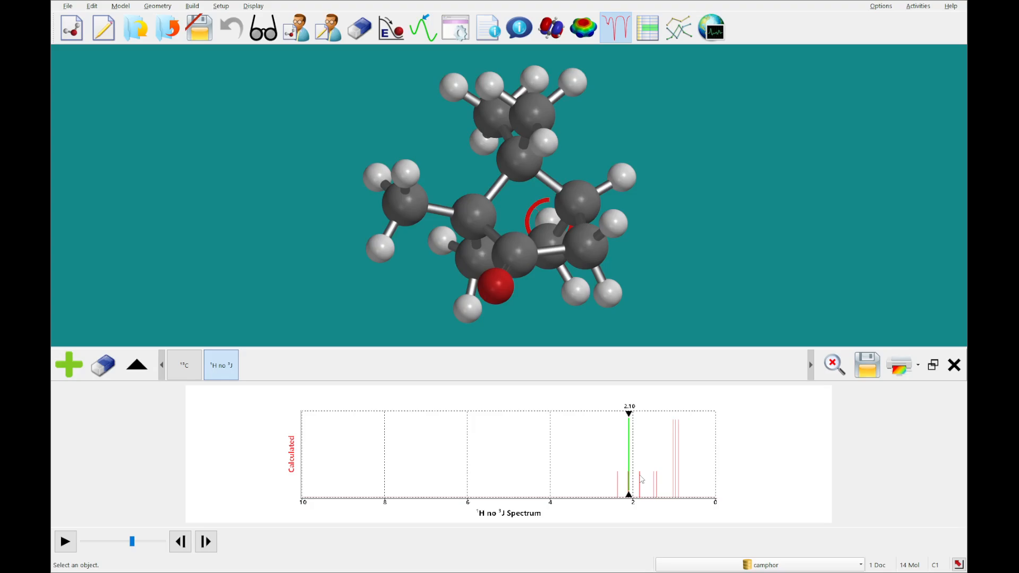
click(640, 479)
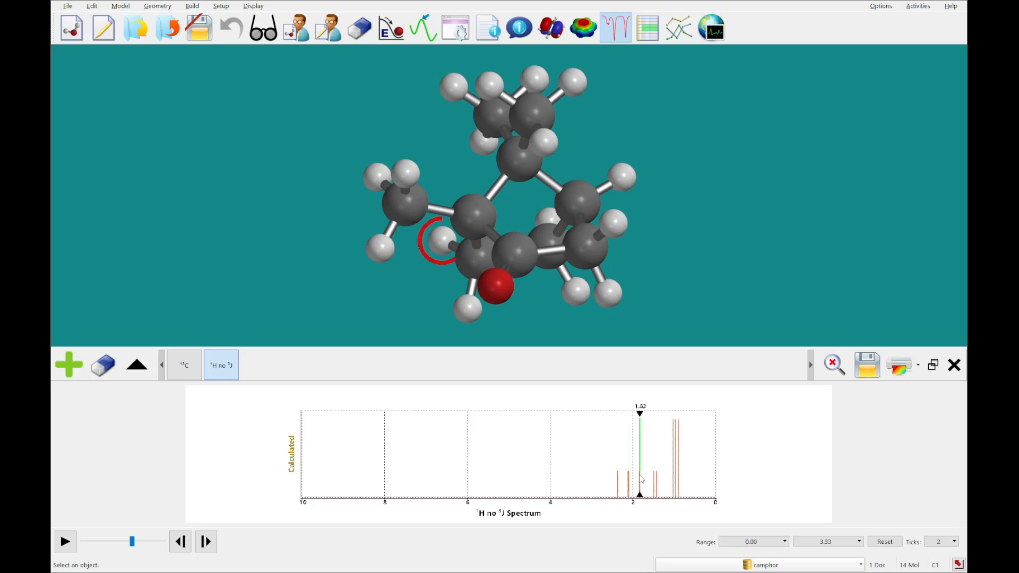
Select the uncoupled methyl proton lines at 1.02, 0.89 and 0.97 ppm, and overlay camphor's experimental ¹H spectrum
click(674, 460)
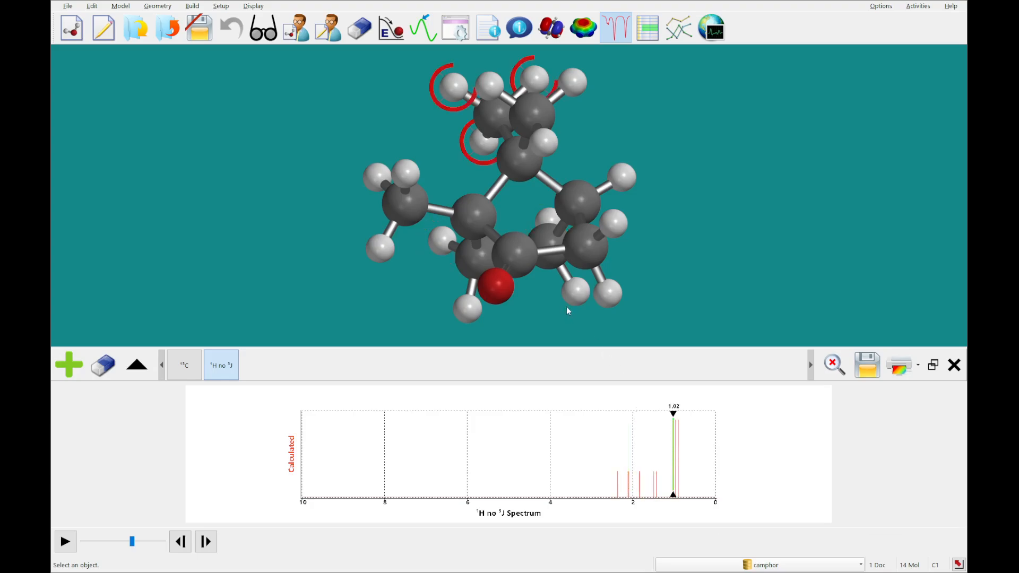
click(679, 431)
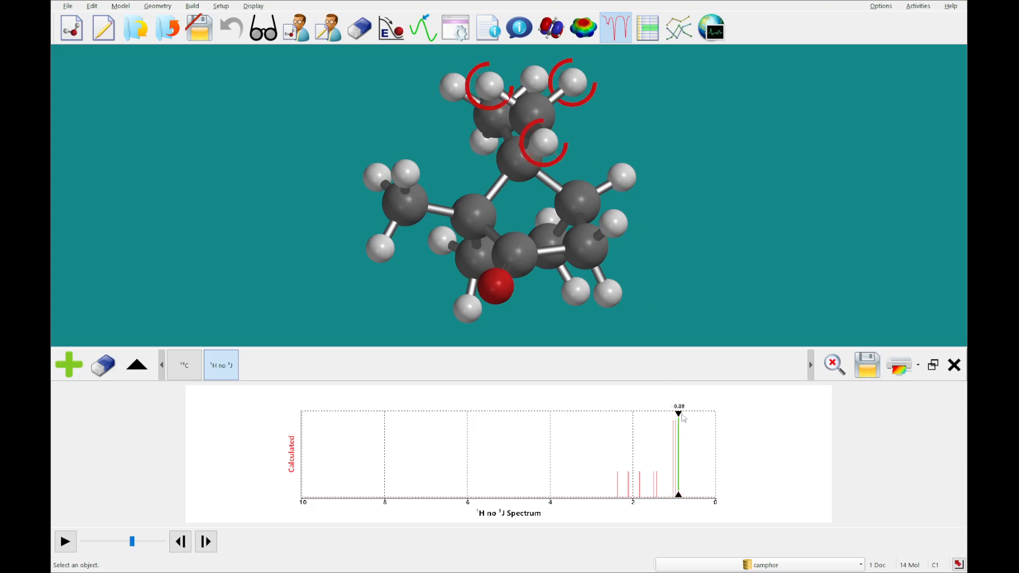
click(675, 436)
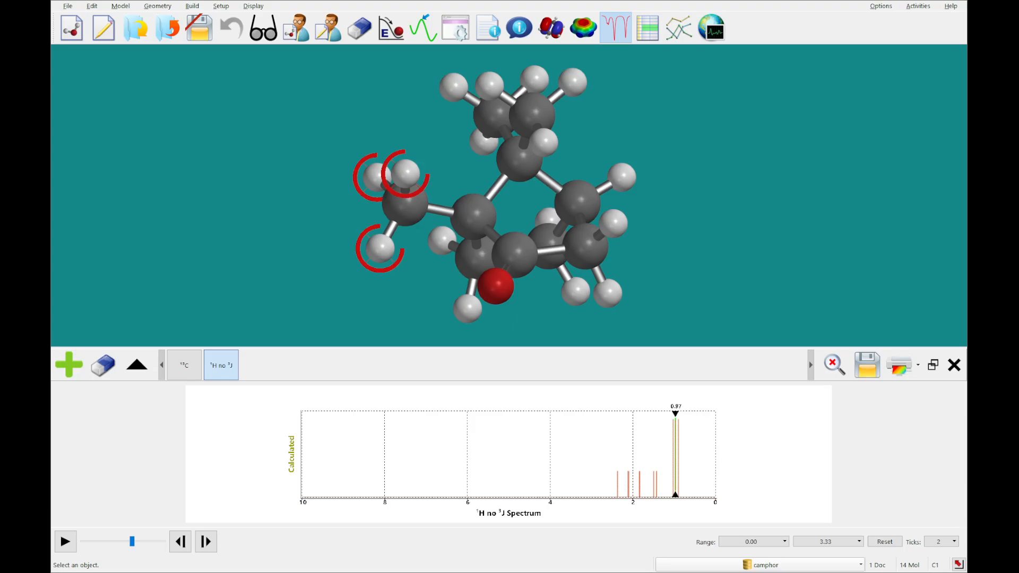
click(69, 365)
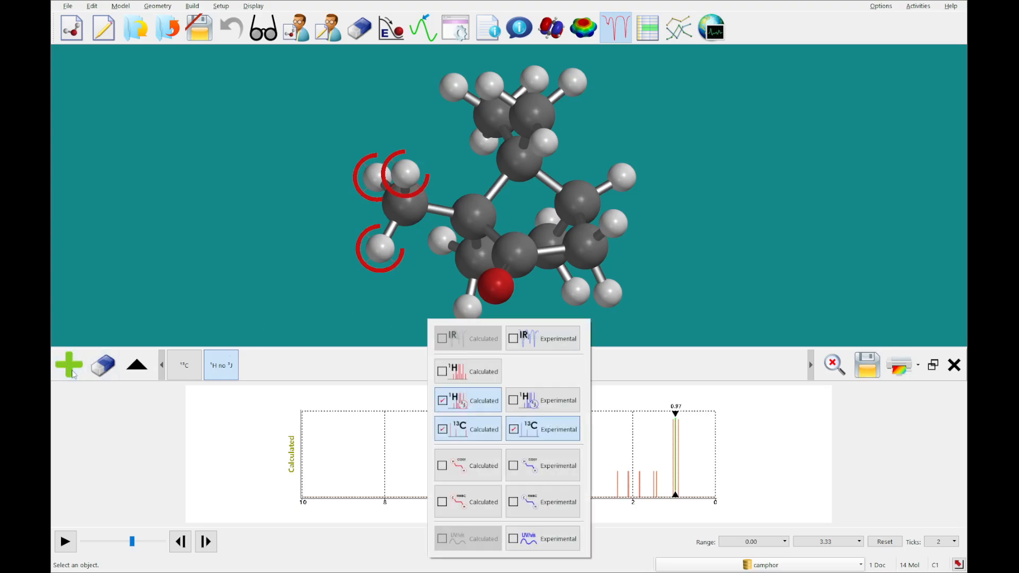
click(544, 404)
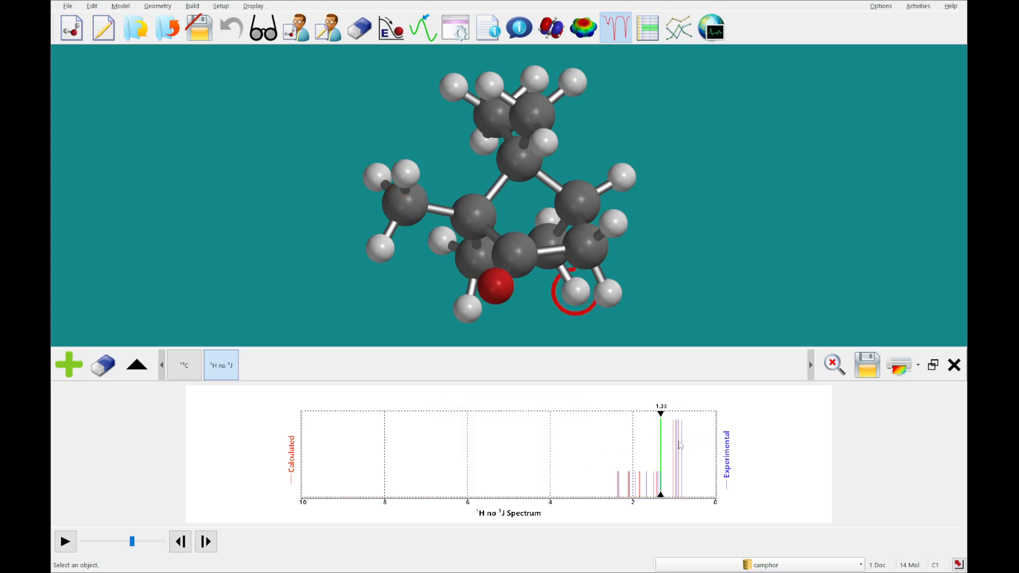
Add camphor's calculated ¹H spectrum with coupling, select through its multiplets at closer range, and reset the plot to full range
click(78, 369)
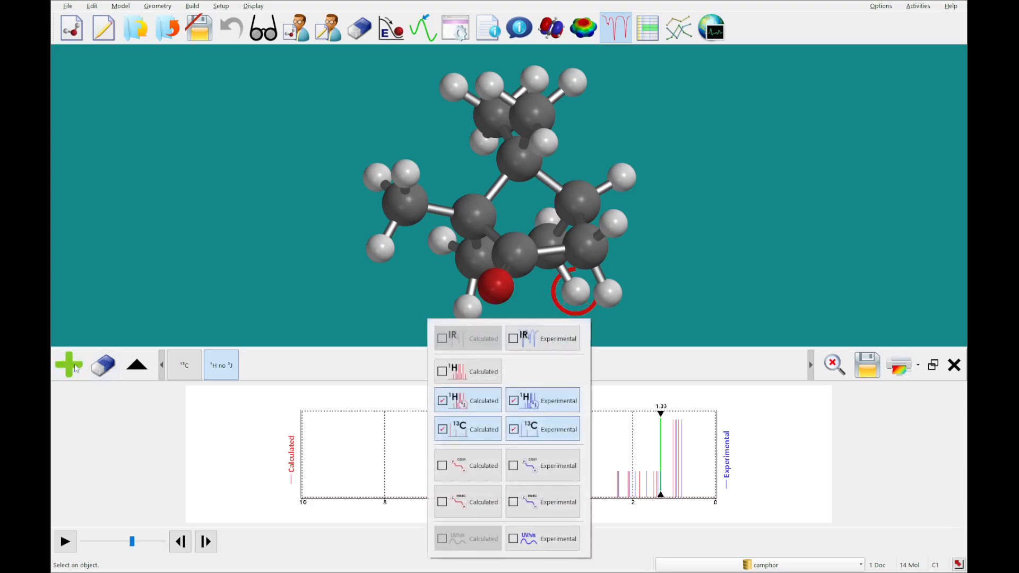
click(464, 379)
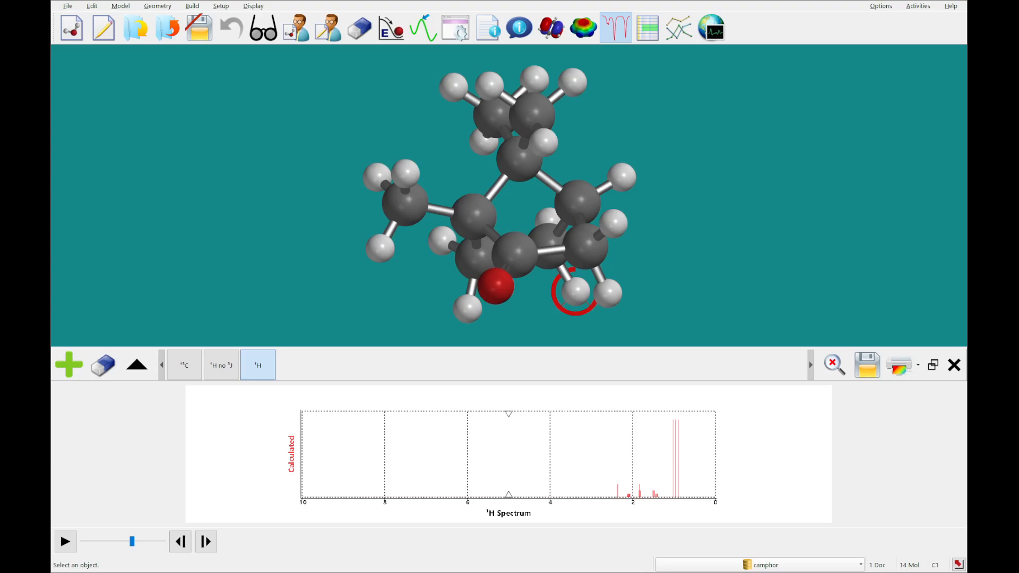
scroll(655, 473, up, 6)
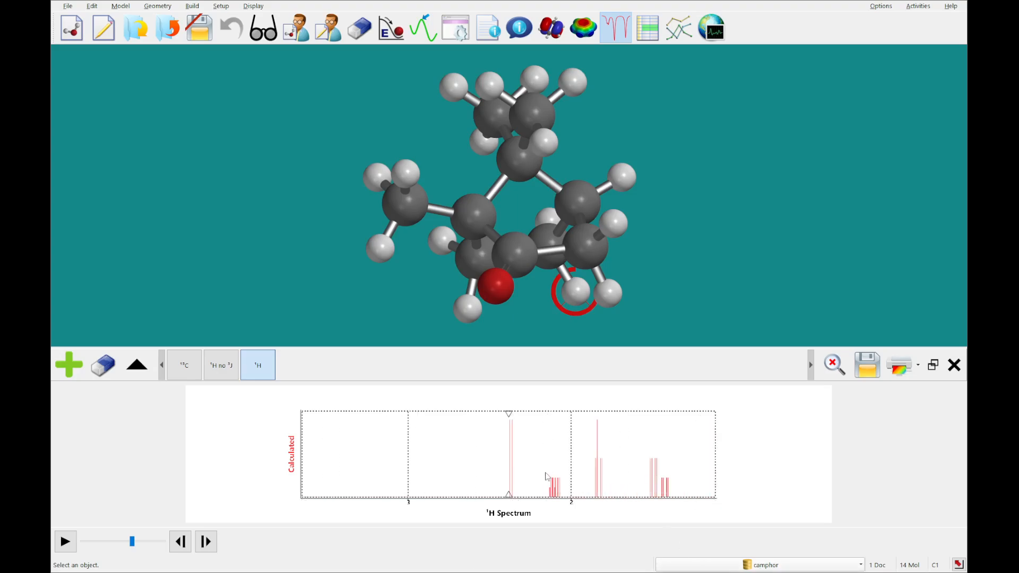
click(552, 489)
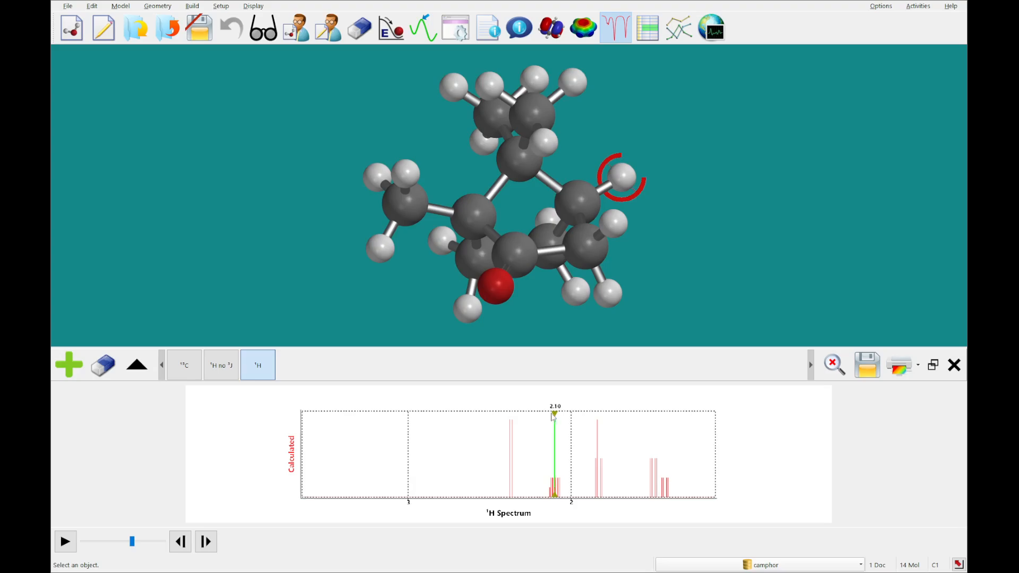
mouse_move(542, 420)
mouse_down()
mouse_move(730, 416)
mouse_move(711, 413)
mouse_up()
click(834, 365)
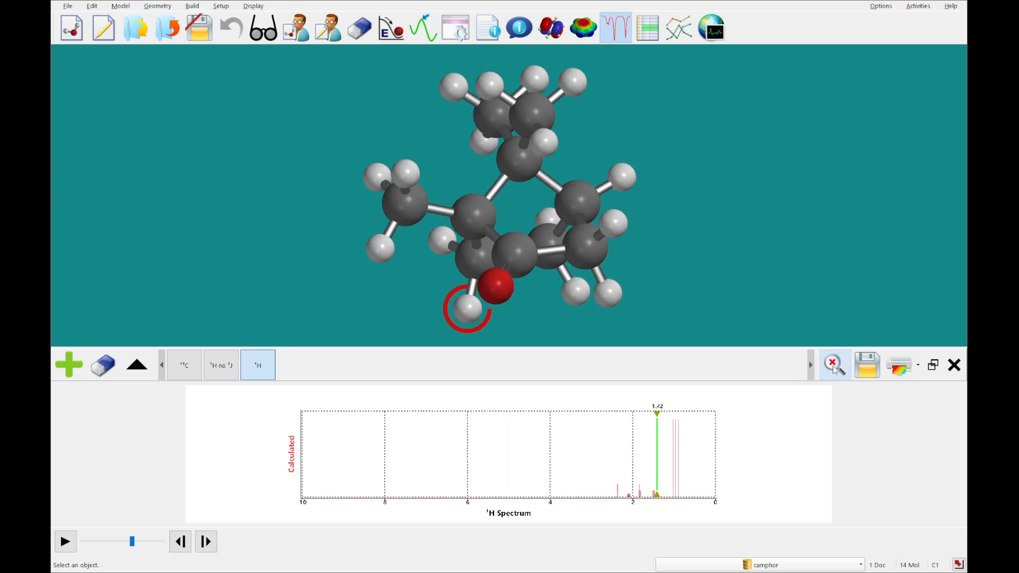
Match the tall methyl lines of the coupled ¹H spectrum at 1.02, 0.97 and 0.89 ppm to their hydrogens
click(674, 451)
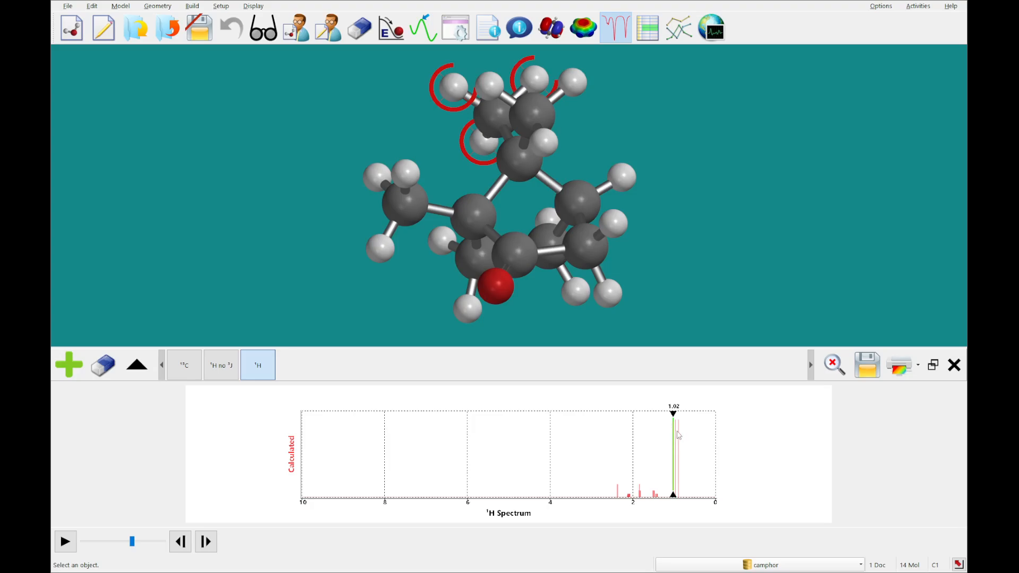
click(678, 433)
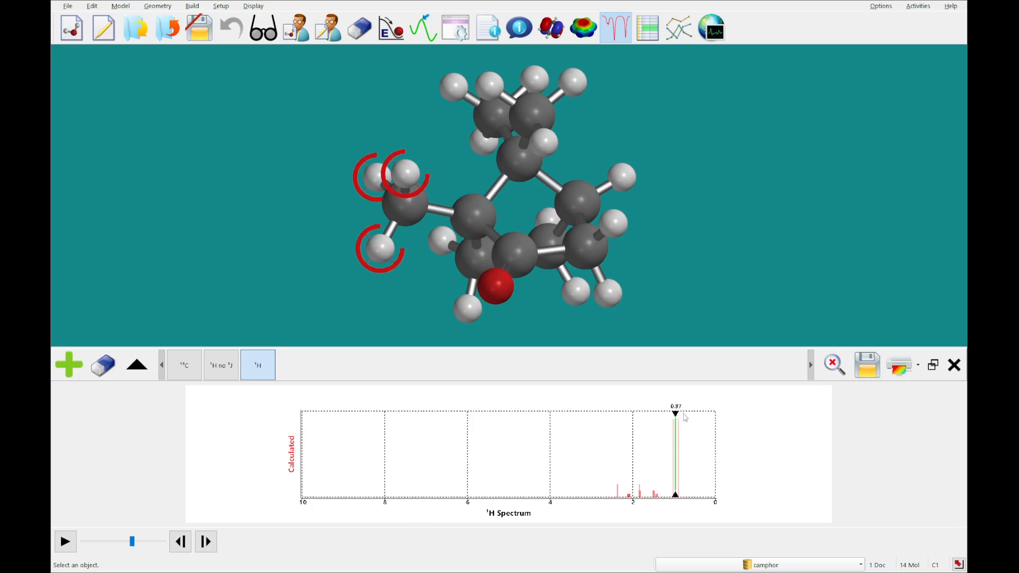
click(679, 422)
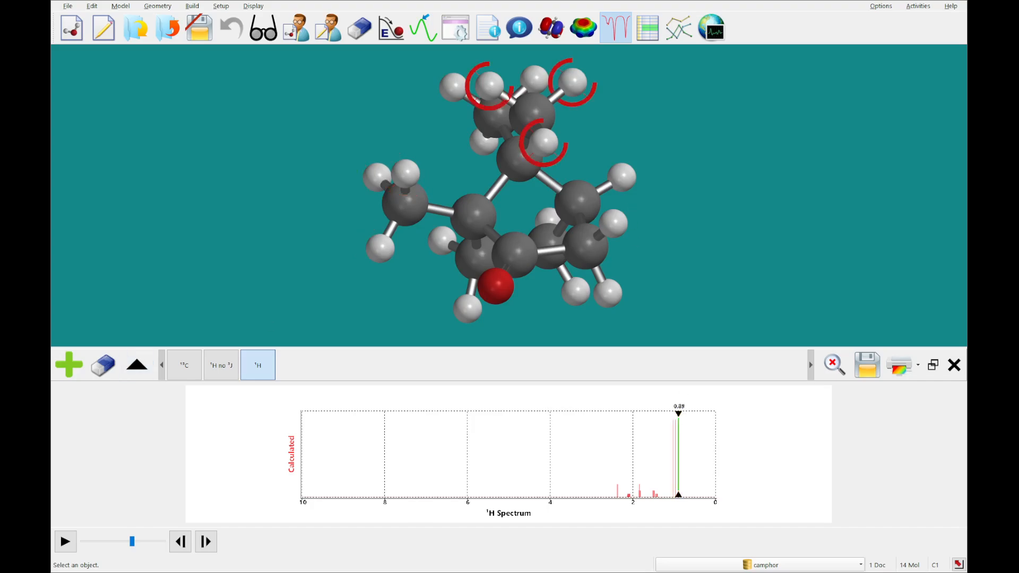
Remove all of camphor's displayed spectra and bring up the 3-benzoylaniline molecule
click(109, 371)
click(110, 373)
click(112, 375)
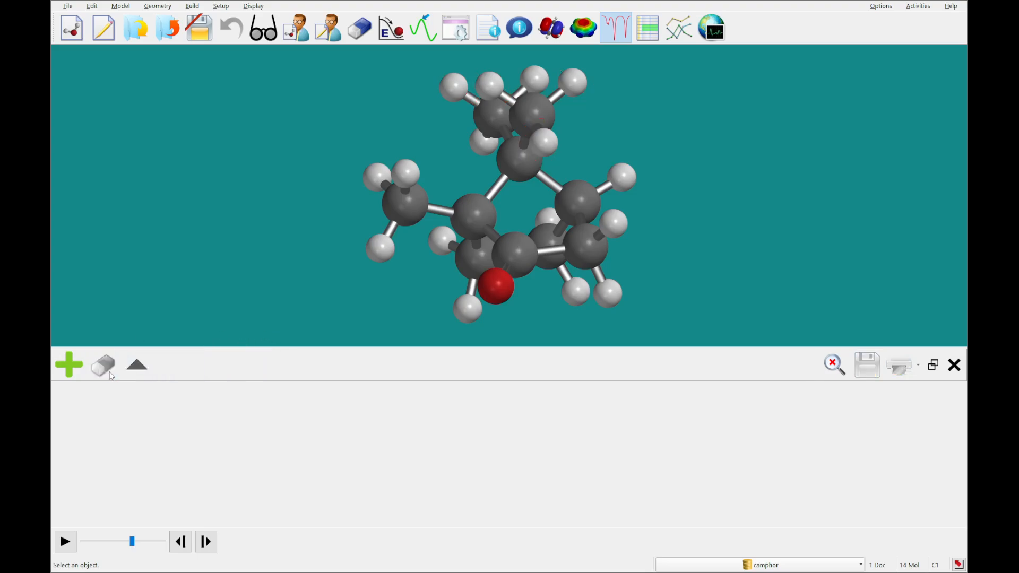
click(207, 542)
drag(538, 245, 498, 264)
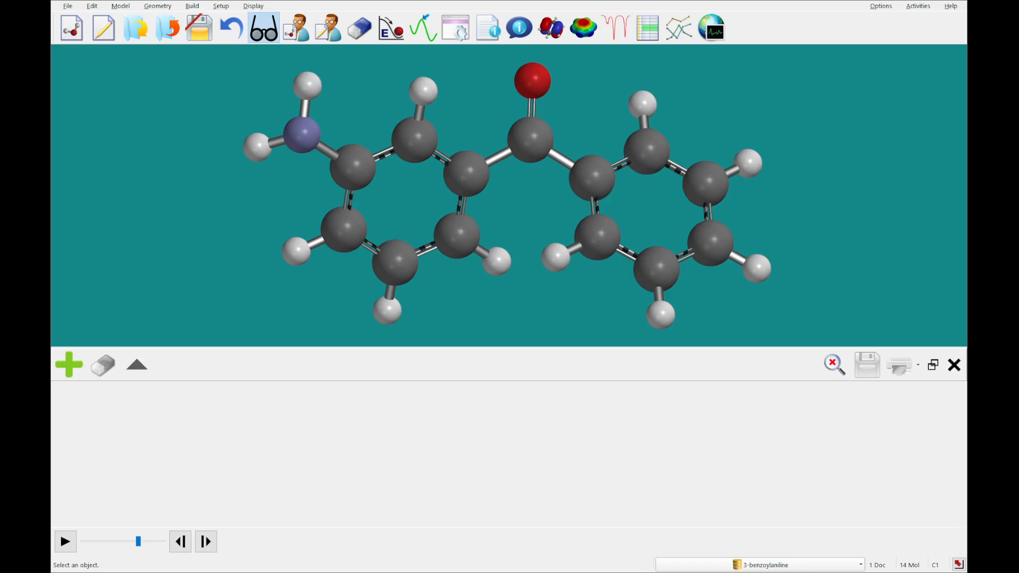
Display 3-benzoylaniline's calculated UV/vis spectrum with its wavelength table, select the 227.12 entry, and overlay the experimental spectrum
click(71, 362)
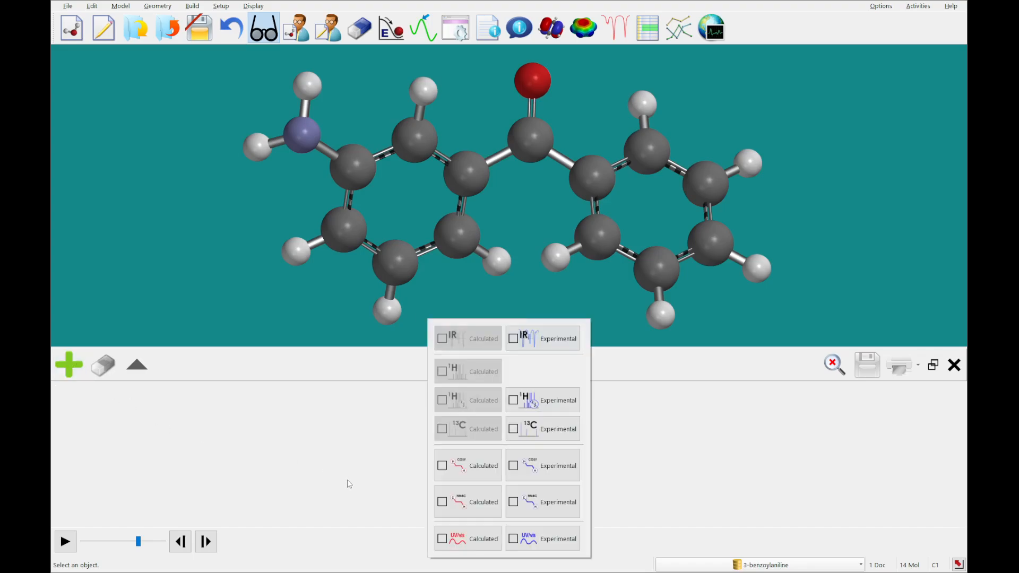
click(458, 541)
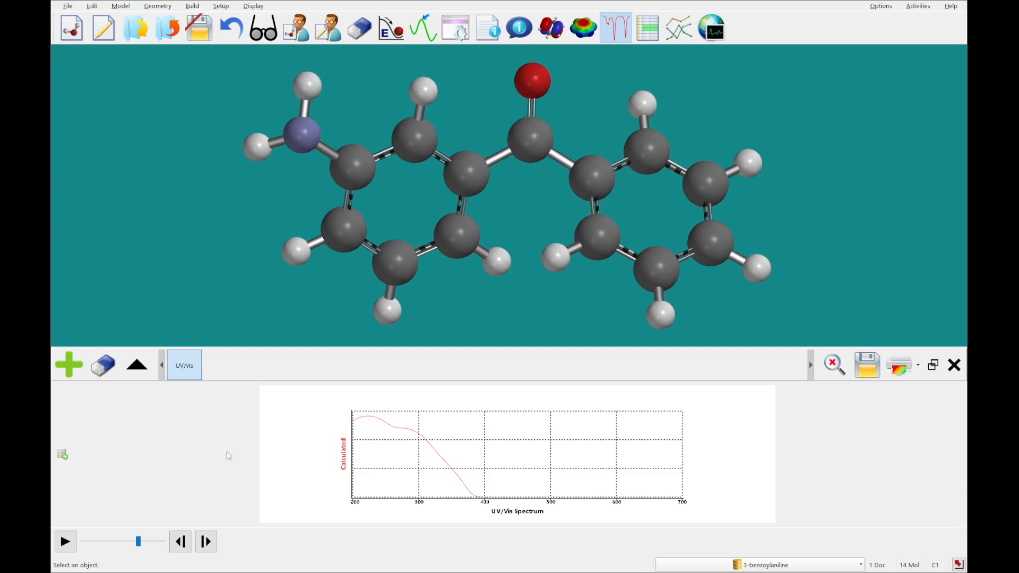
click(64, 456)
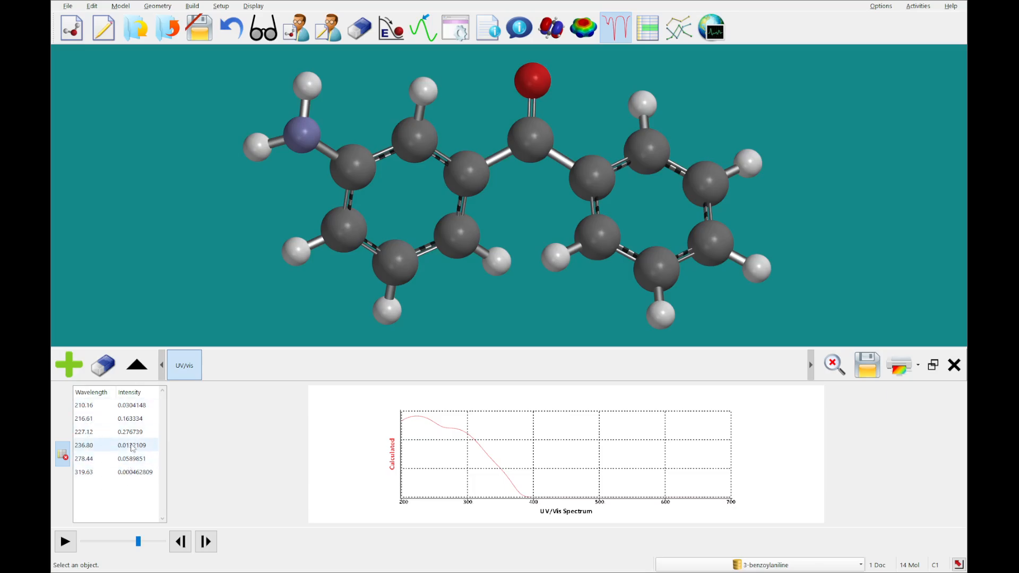
click(90, 435)
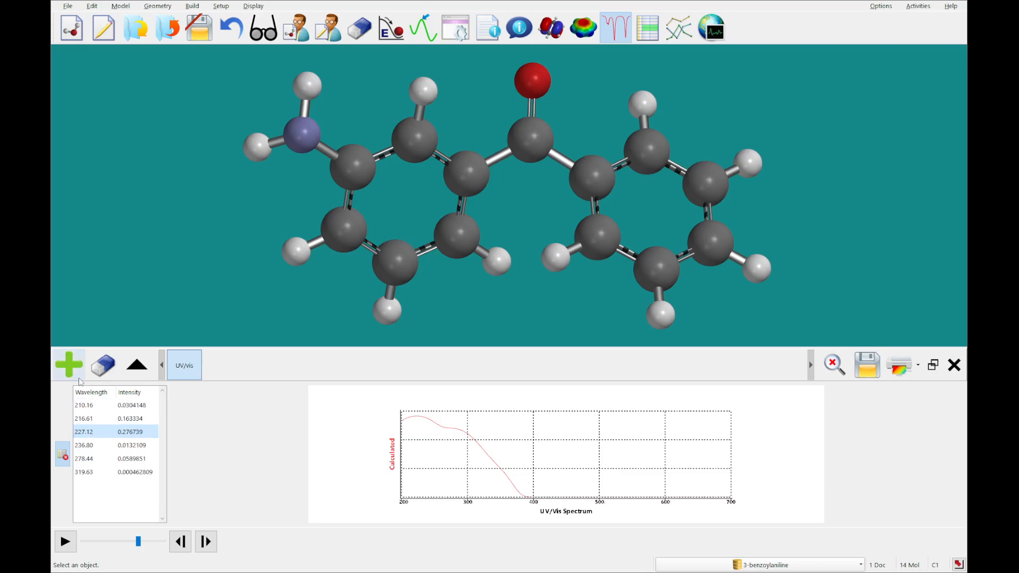
click(75, 371)
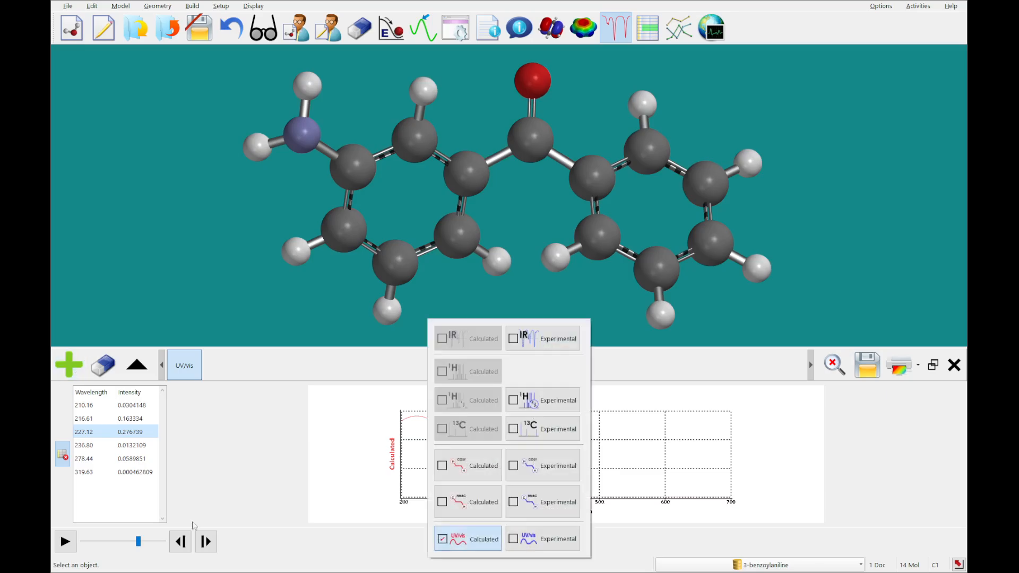
click(540, 546)
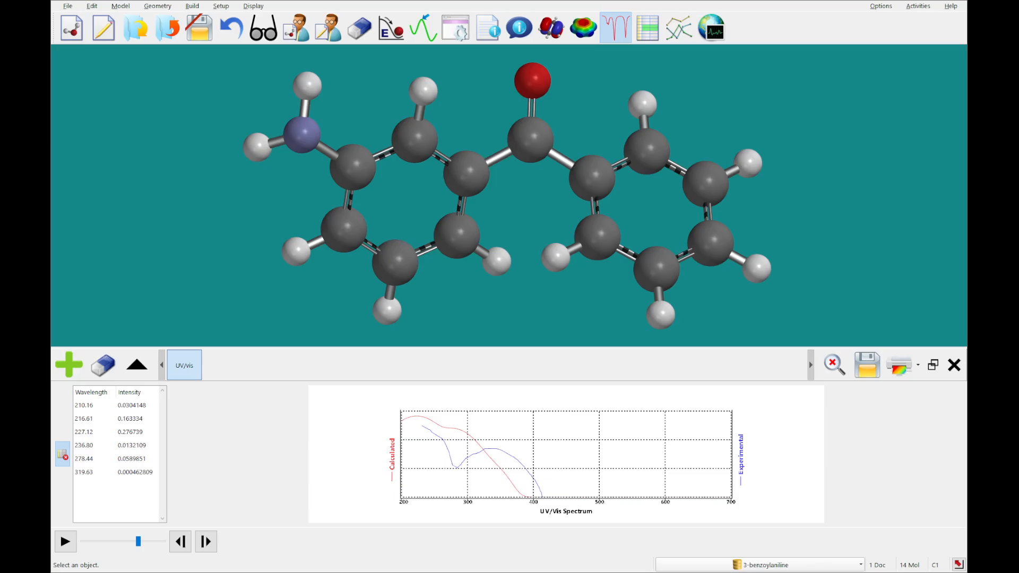
Remove the UV/vis spectrum of 3-benzoylaniline and close the spectra pane
click(116, 370)
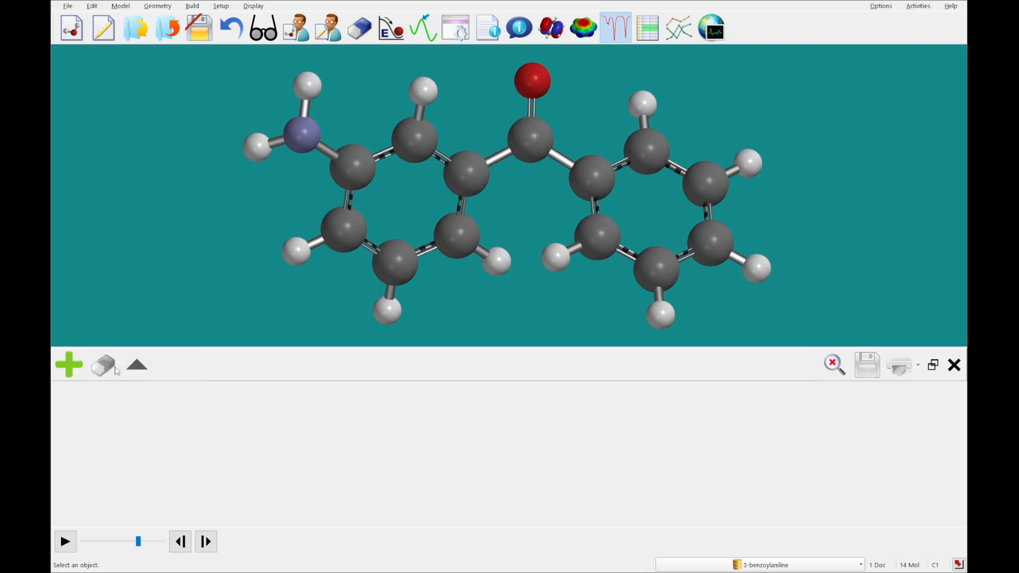
click(270, 36)
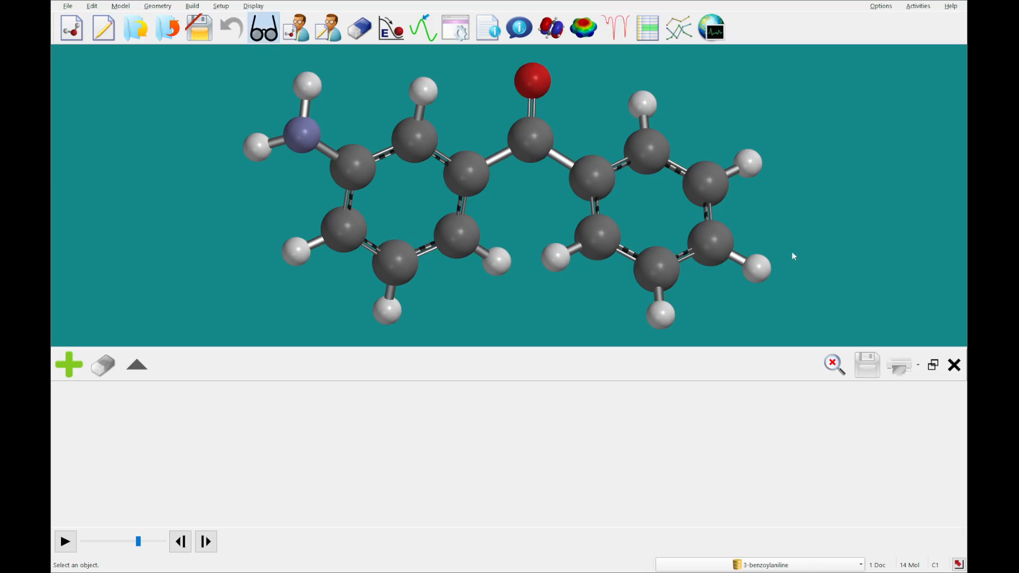
click(955, 364)
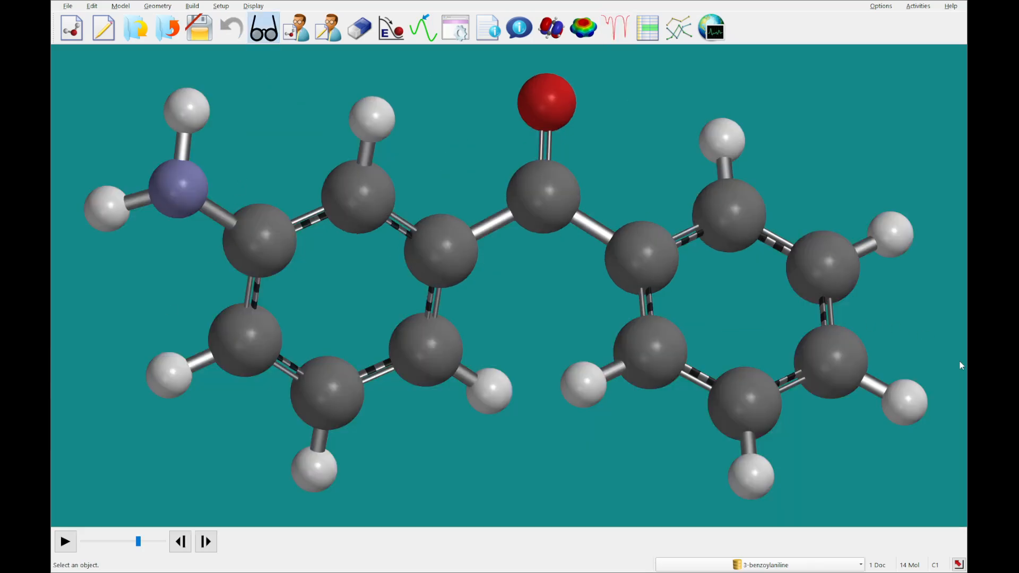
scroll(459, 313, down, 3)
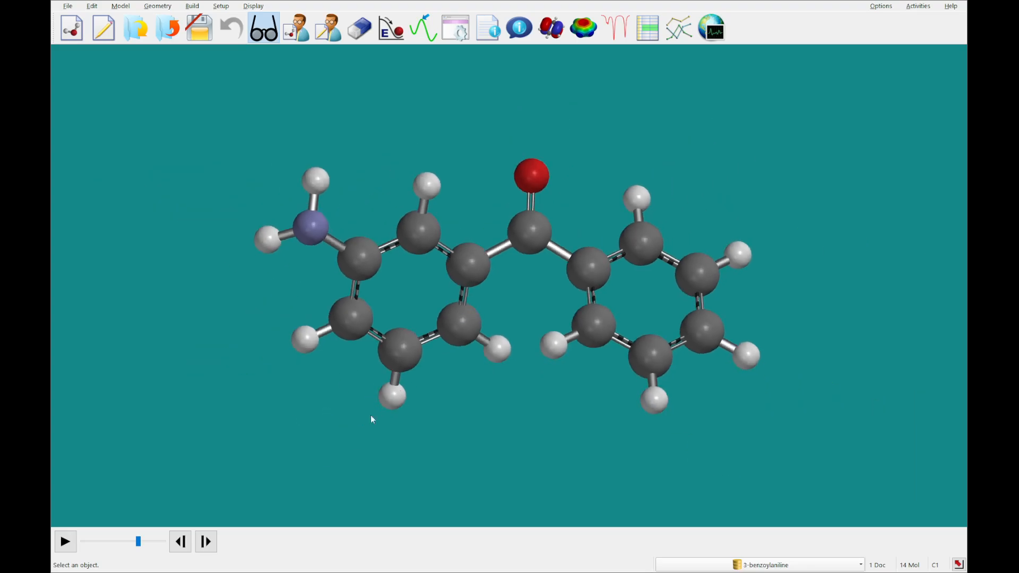
Bring up the ethylene molecule and display its orbital energy diagram
click(206, 541)
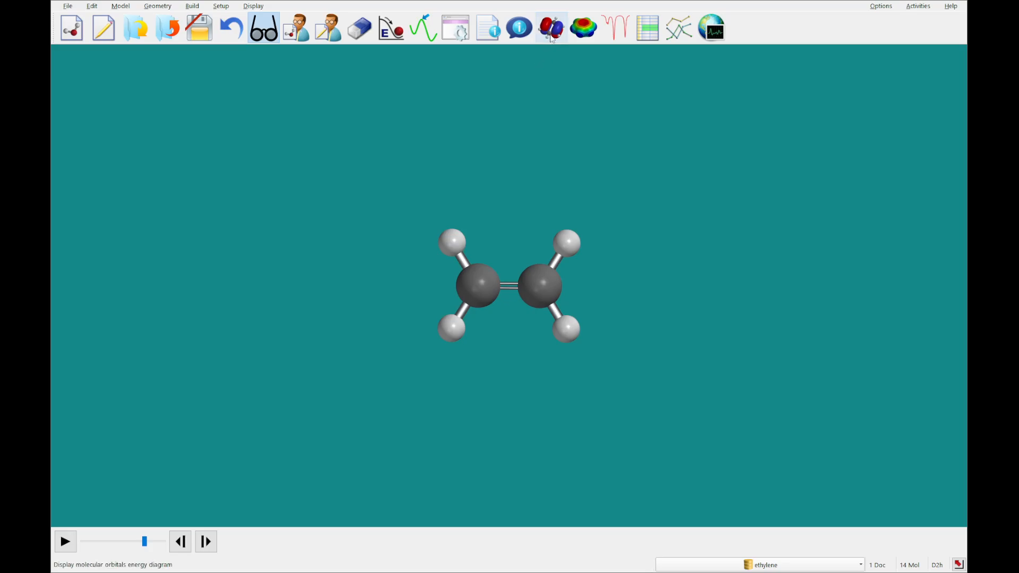
click(254, 6)
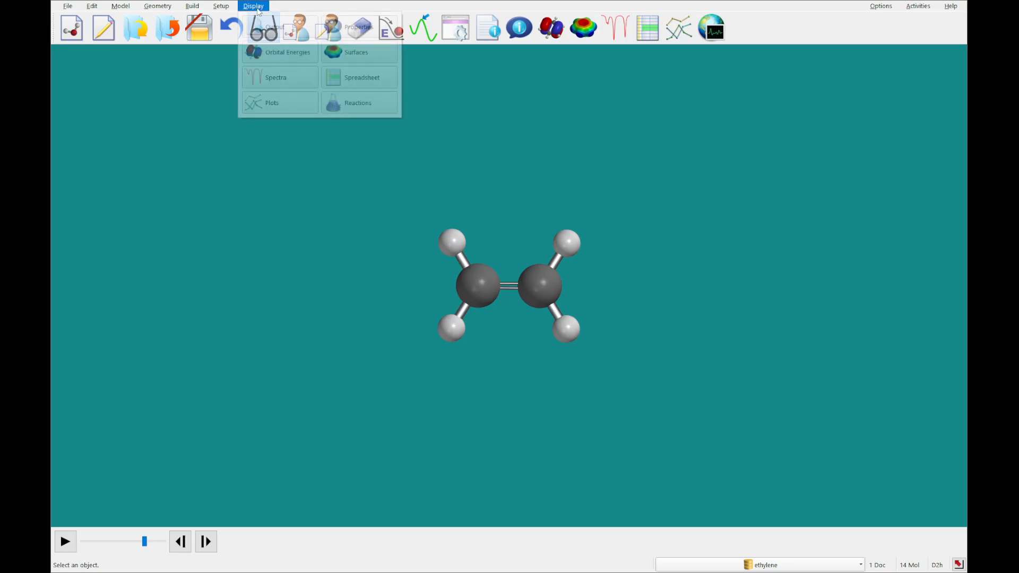
click(286, 57)
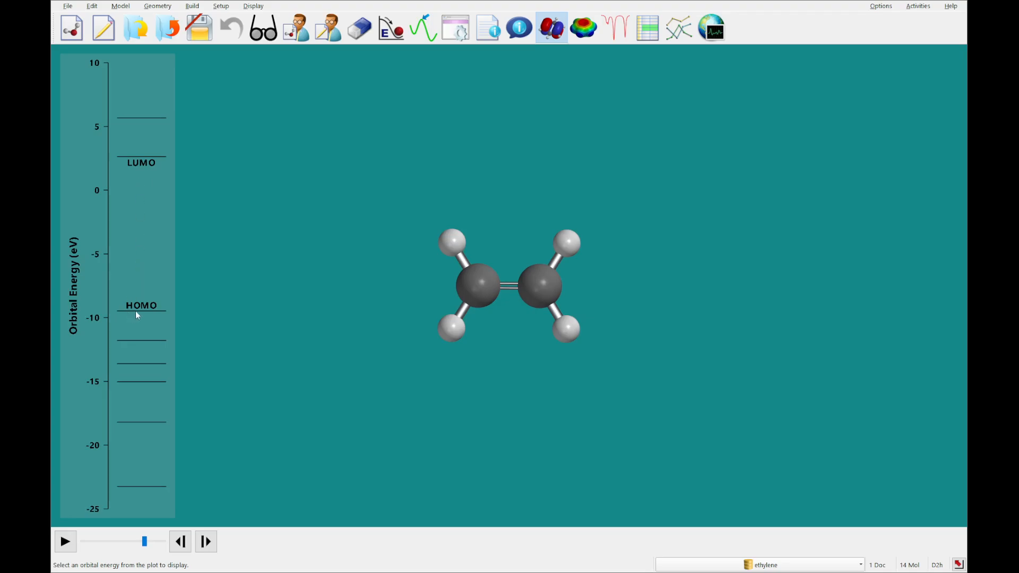
Display ethylene's LUMO surface and turn the molecule edge-on to view the orbital lobes
click(148, 165)
drag(298, 275, 291, 208)
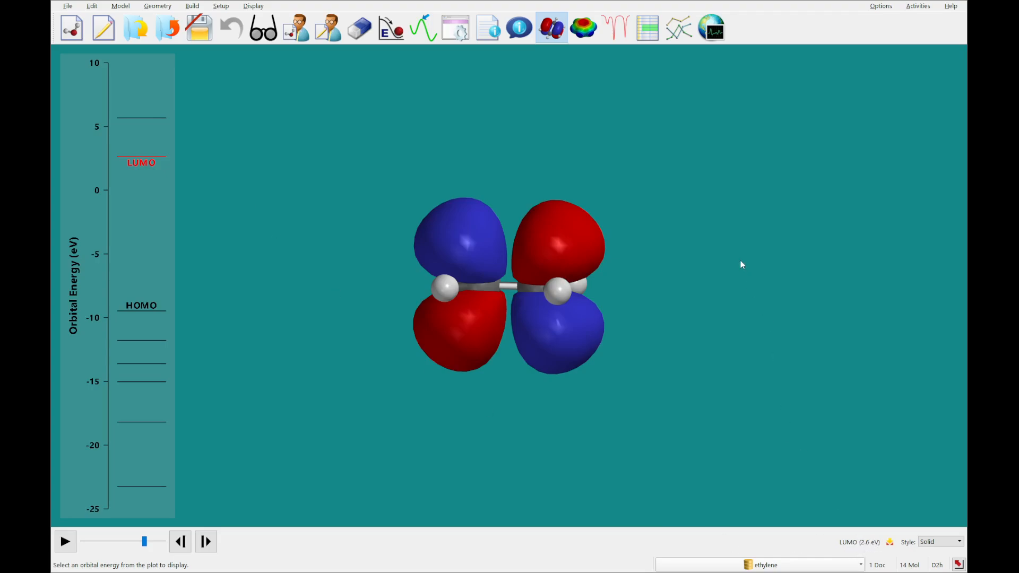
Change ethylene's LUMO surface style to Mesh and turn the molecule to view the lobes through it
drag(739, 264, 711, 423)
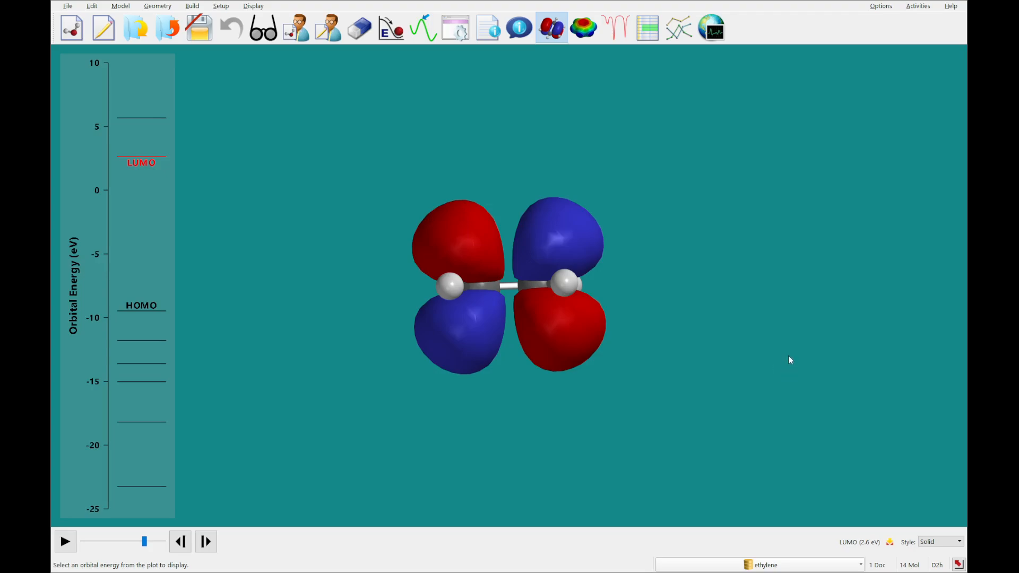
click(932, 542)
click(932, 542)
click(932, 542)
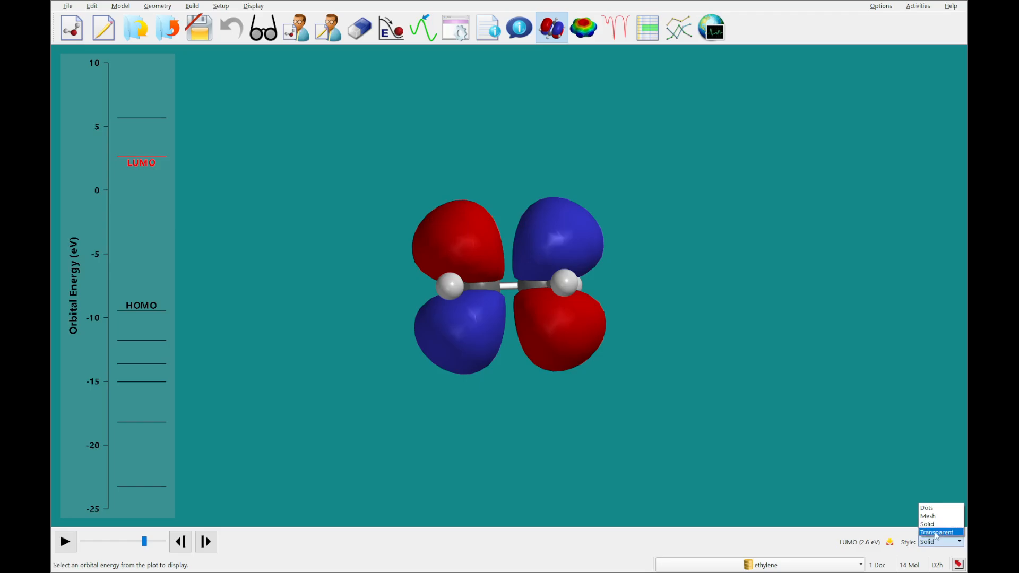
click(936, 519)
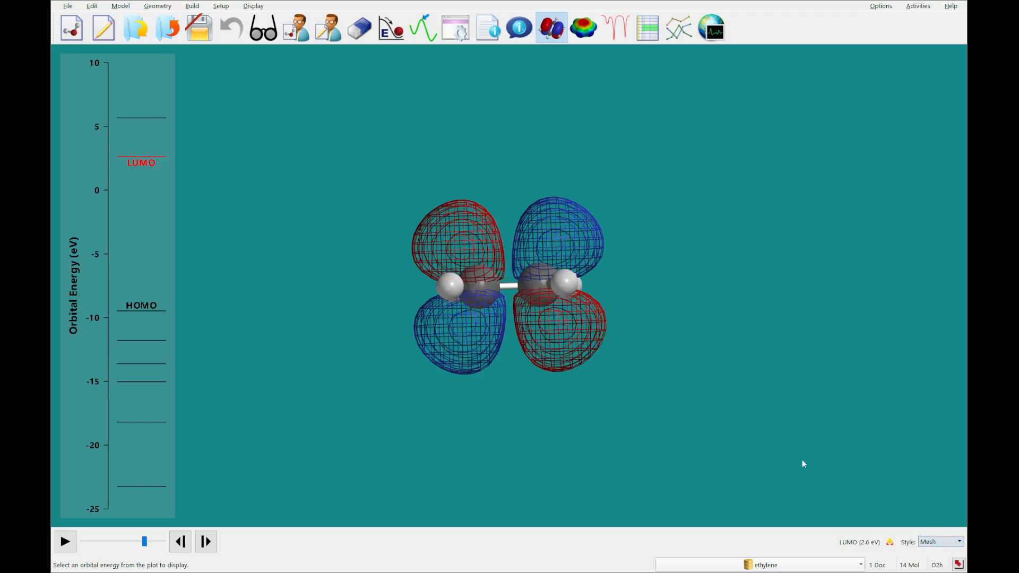
drag(743, 403, 578, 409)
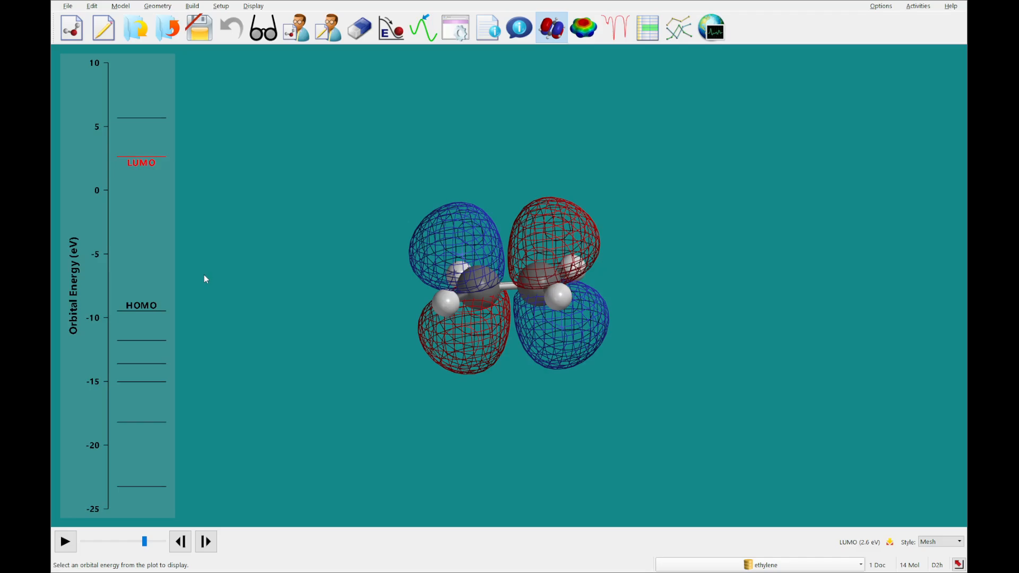
Display ethylene's LUMO(+1) and HOMO surfaces one after the other, turning the molecule to inspect each shape
click(154, 117)
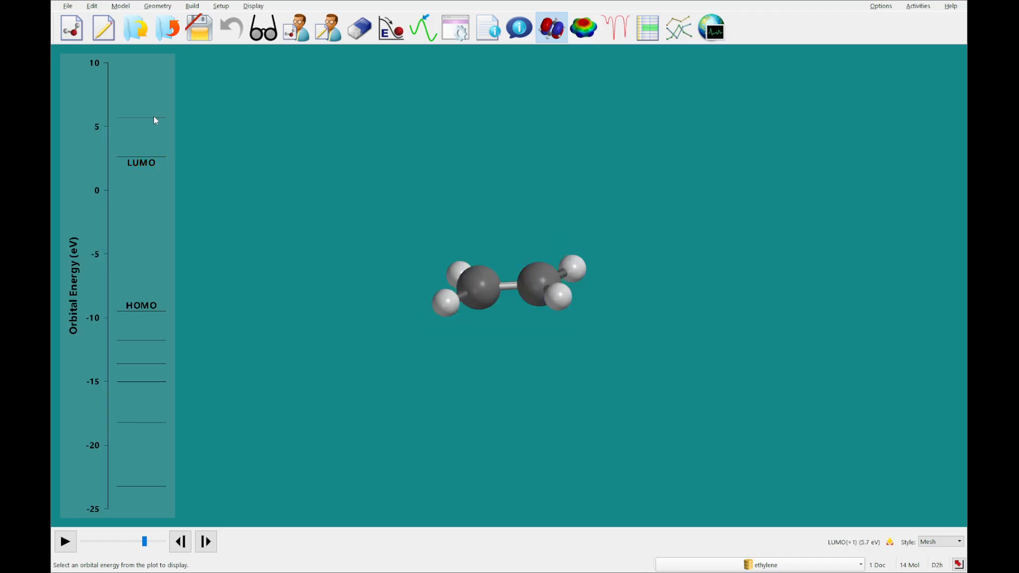
drag(416, 411, 423, 484)
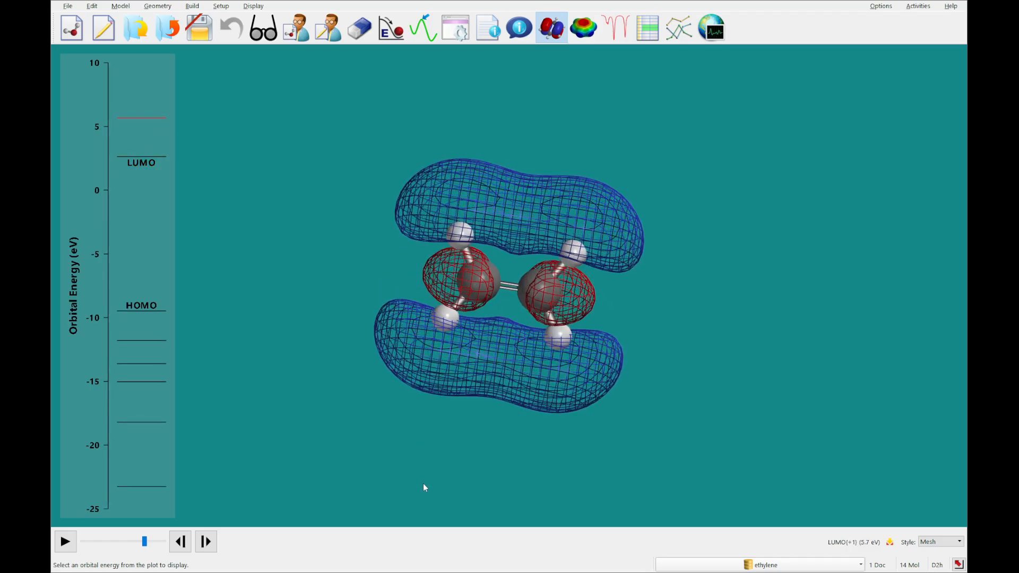
mouse_move(374, 340)
mouse_down()
mouse_move(387, 313)
mouse_move(381, 336)
mouse_up()
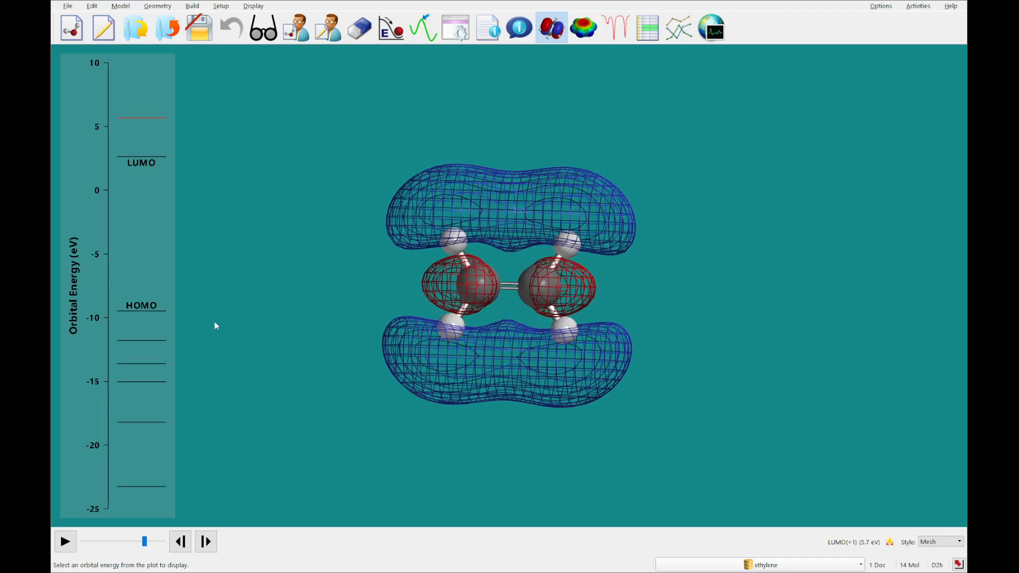
click(144, 312)
drag(867, 314, 860, 409)
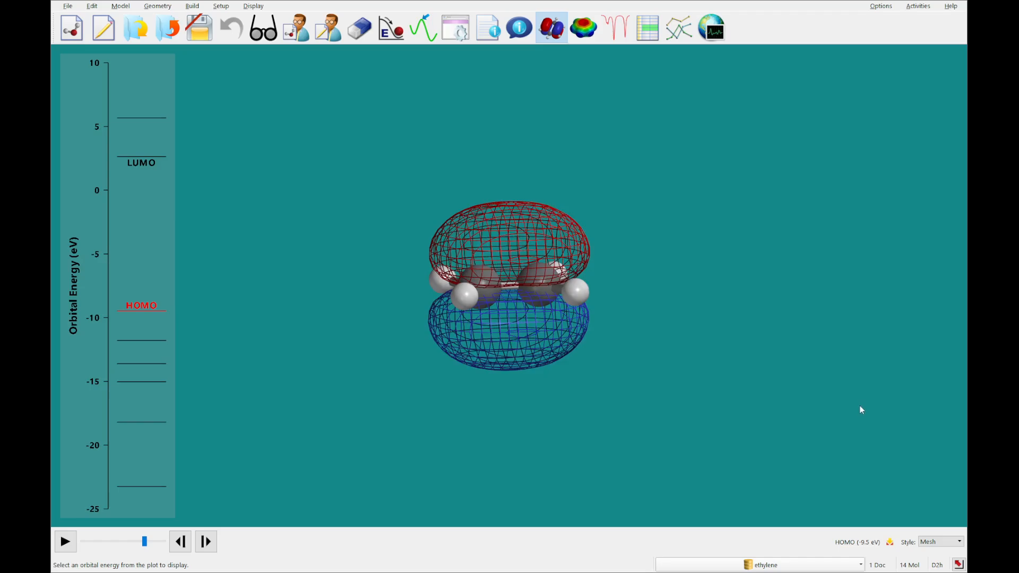
Step through ethylene's lower occupied orbitals, displaying HOMO(-1) through HOMO(-5) in turn
click(143, 342)
drag(838, 351, 830, 423)
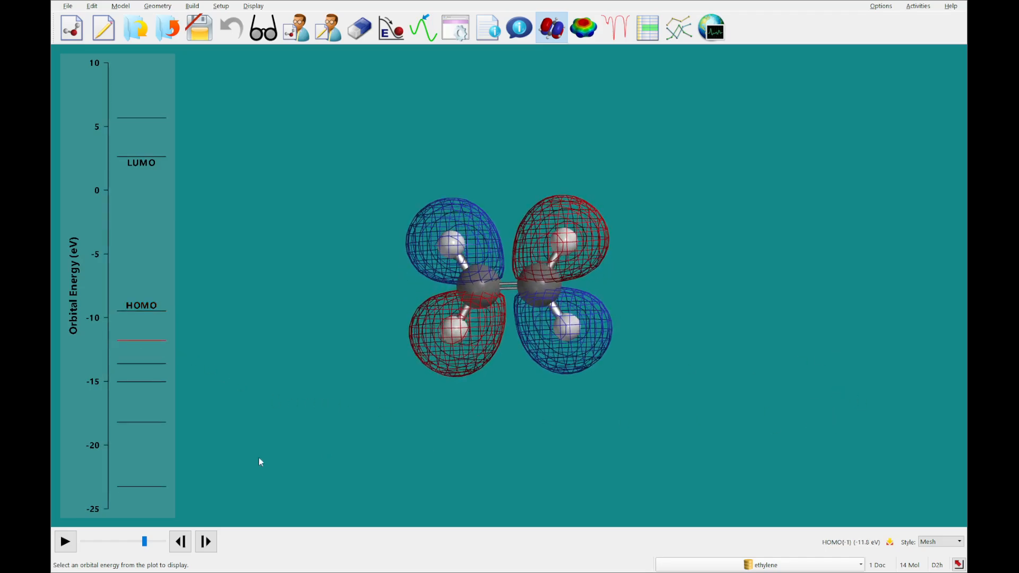
click(151, 364)
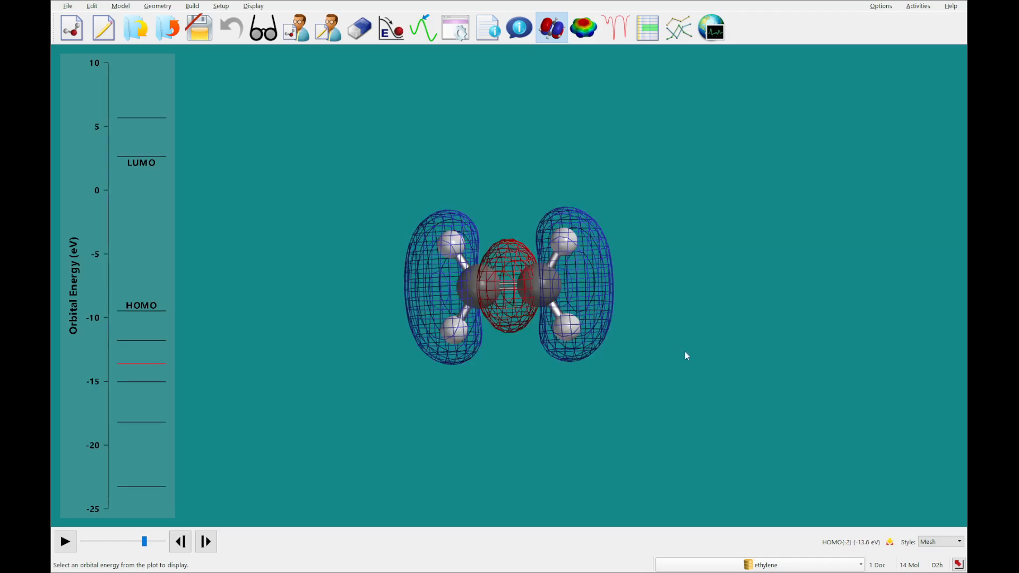
click(142, 381)
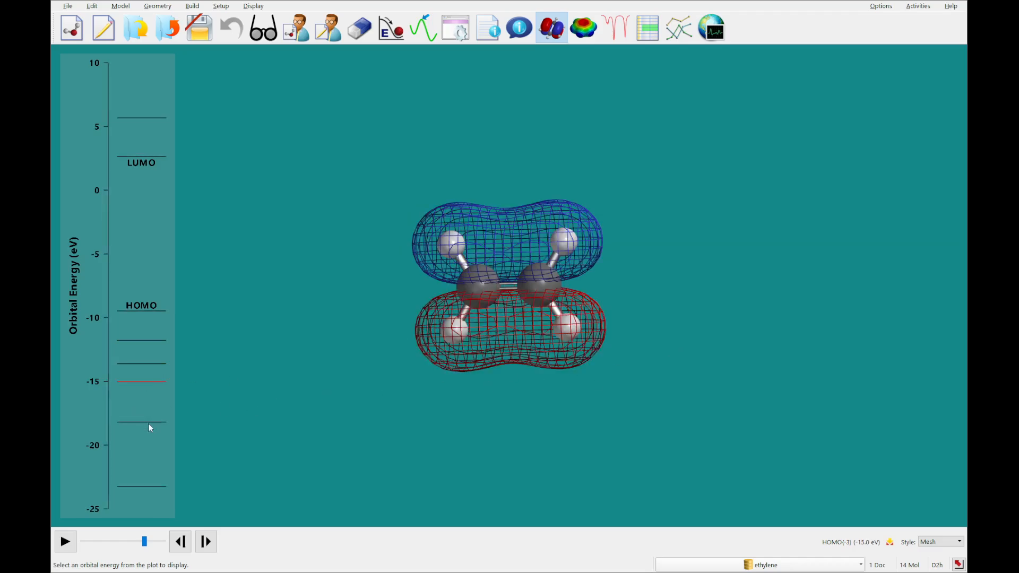
click(148, 423)
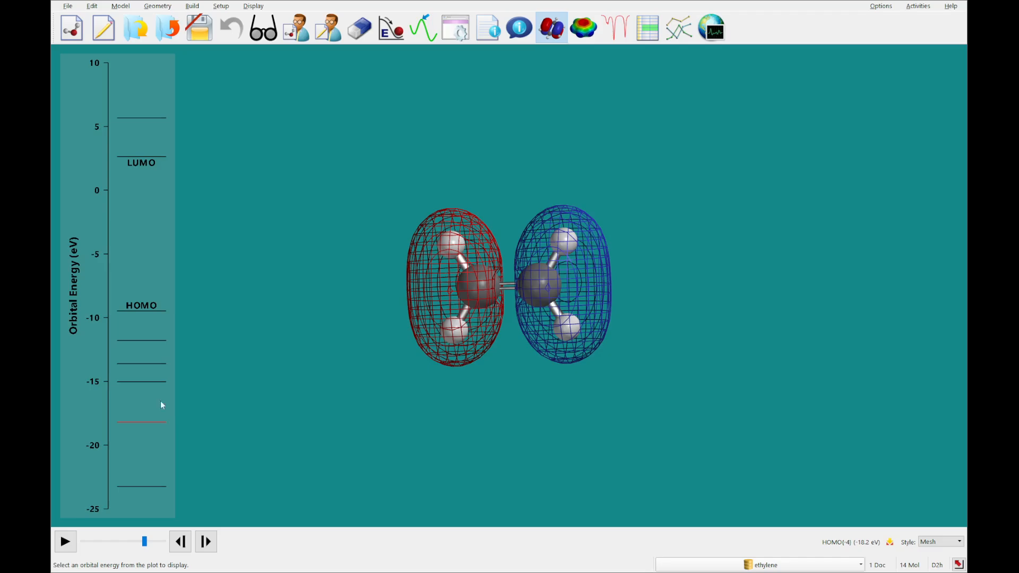
click(149, 486)
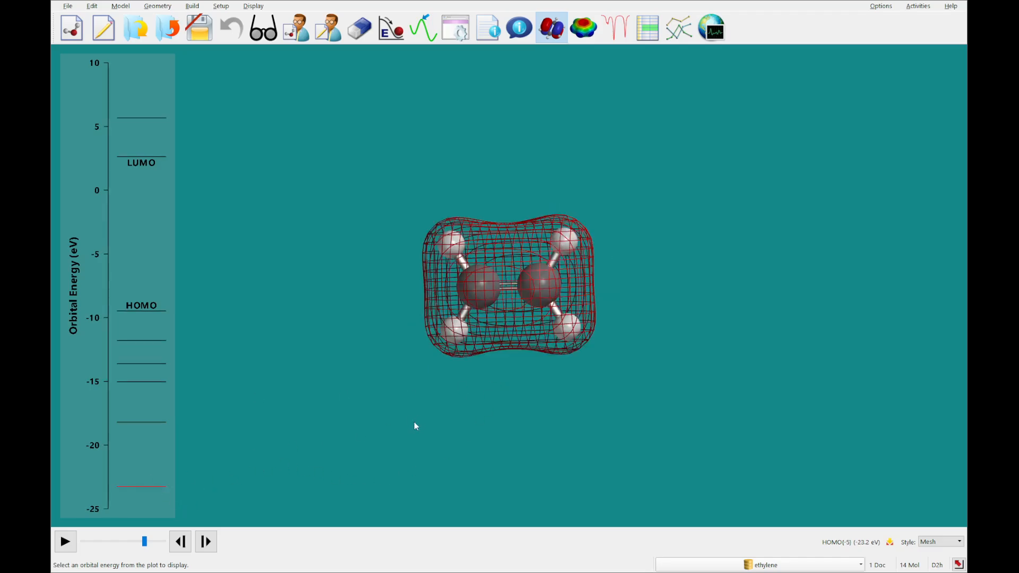
drag(414, 421, 402, 471)
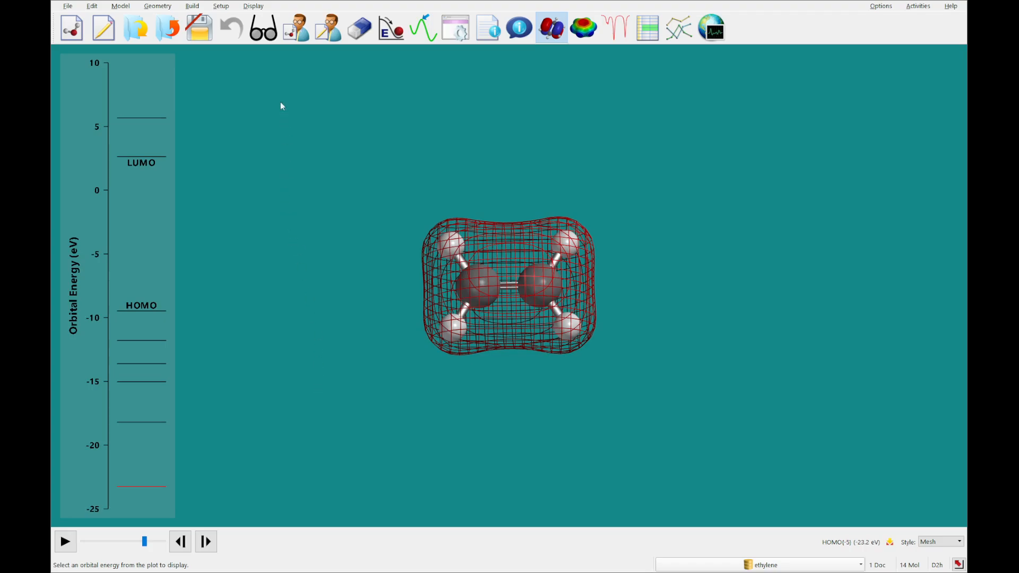
Bring up the benzene molecule and display its electrostatic potential map from the list of surfaces
click(268, 39)
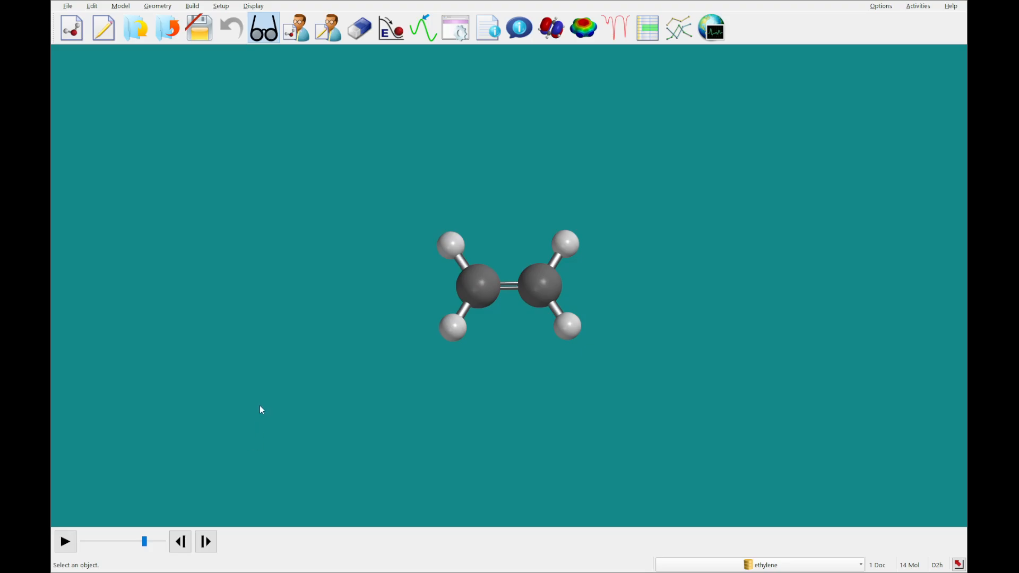
click(204, 547)
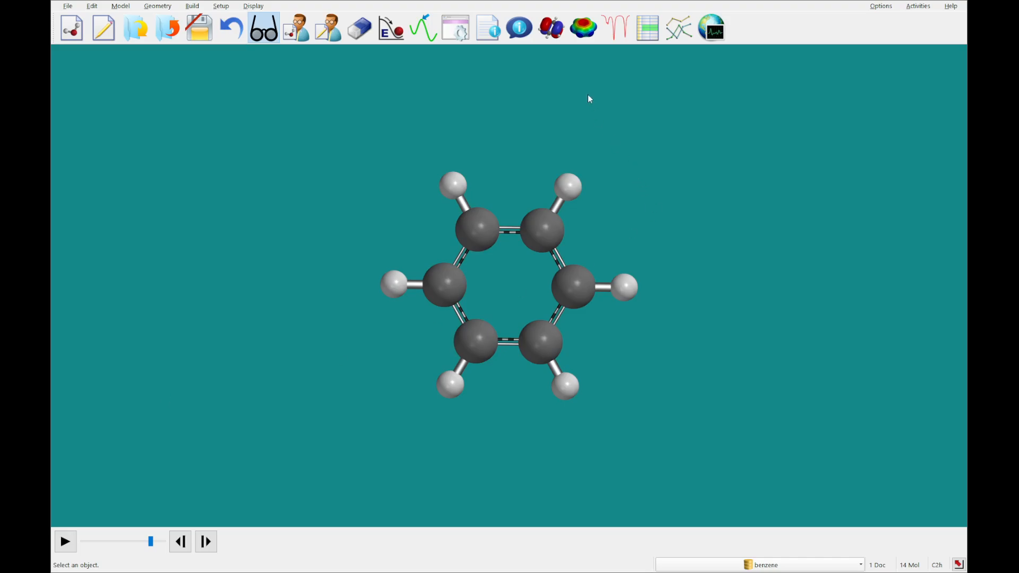
click(585, 36)
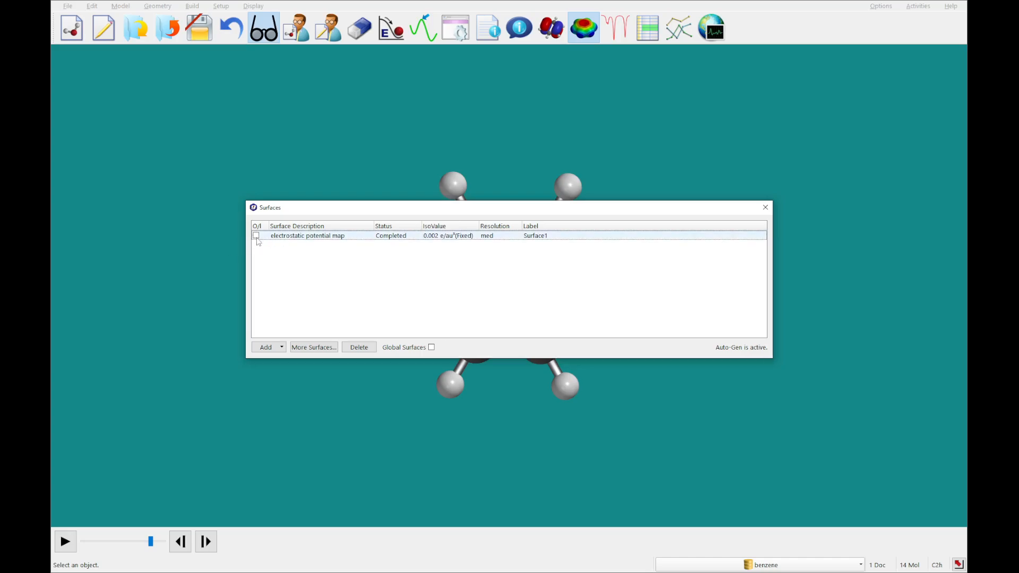
drag(359, 212, 568, 64)
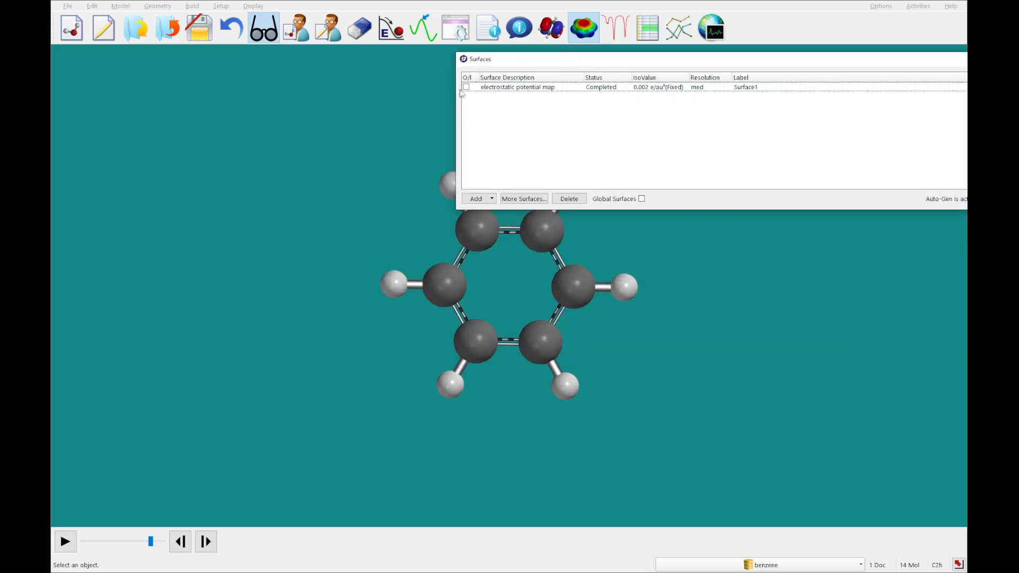
click(466, 88)
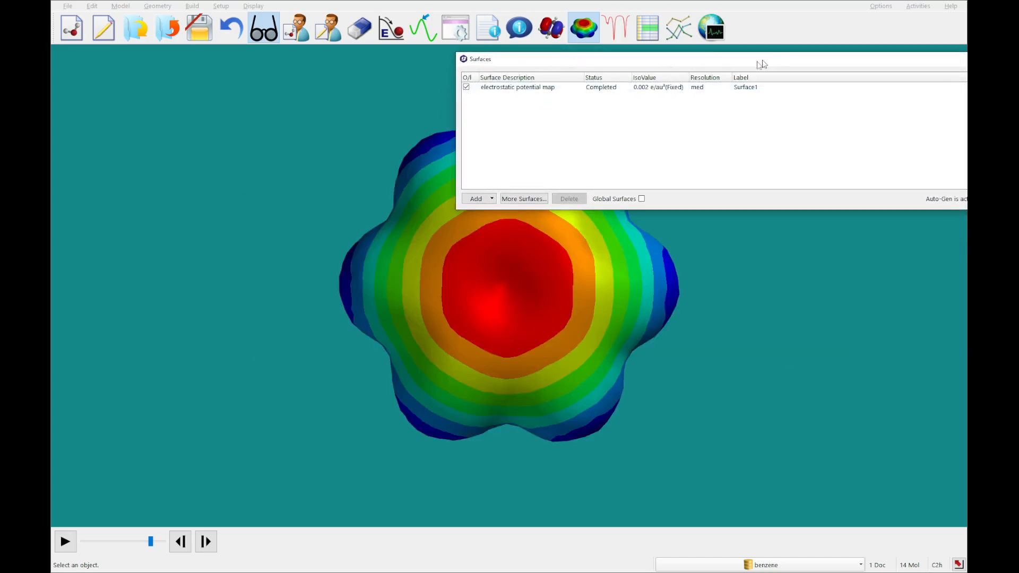
drag(761, 63, 468, 77)
click(681, 71)
drag(671, 133, 534, 163)
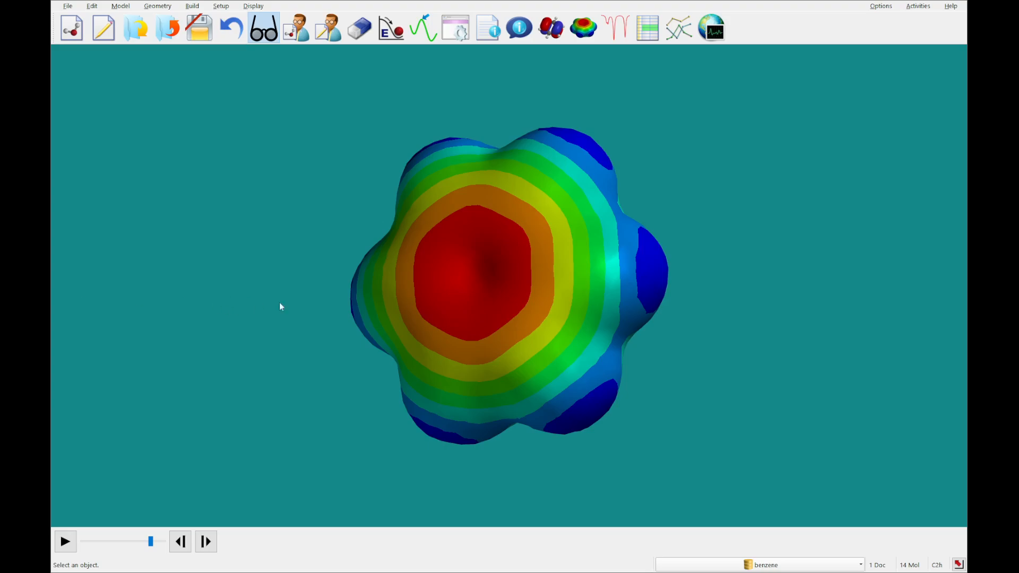
Select benzene's electrostatic potential map, open its surface properties, and shift the molecule clear of the dialog
click(556, 282)
drag(464, 348, 475, 351)
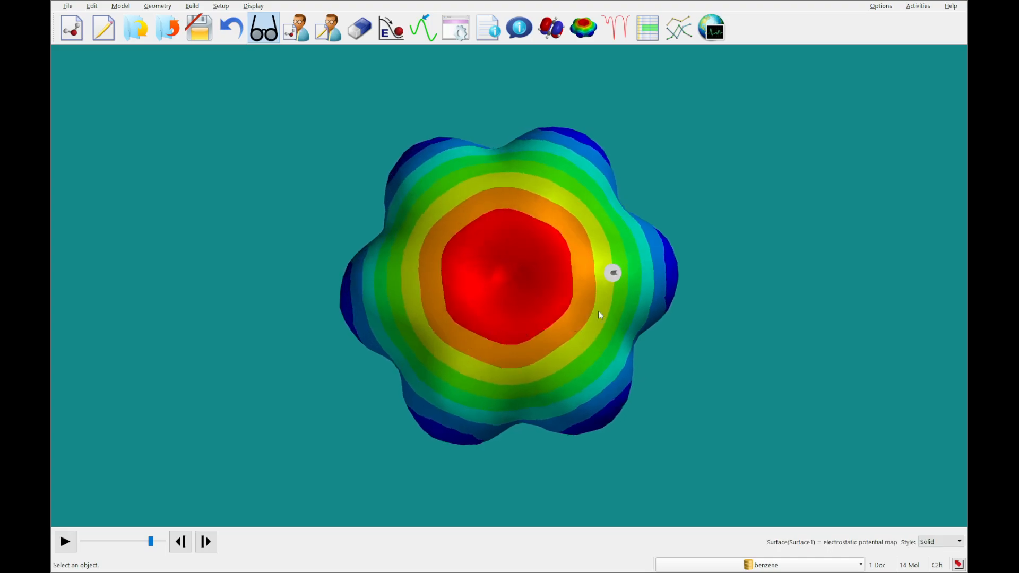
right_click(613, 290)
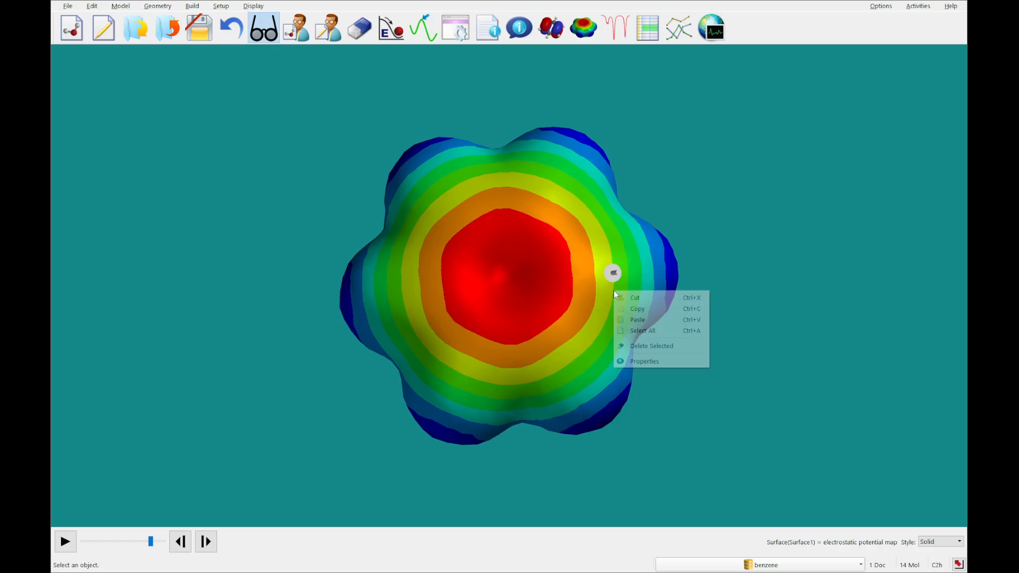
click(632, 362)
right_drag(723, 395, 692, 408)
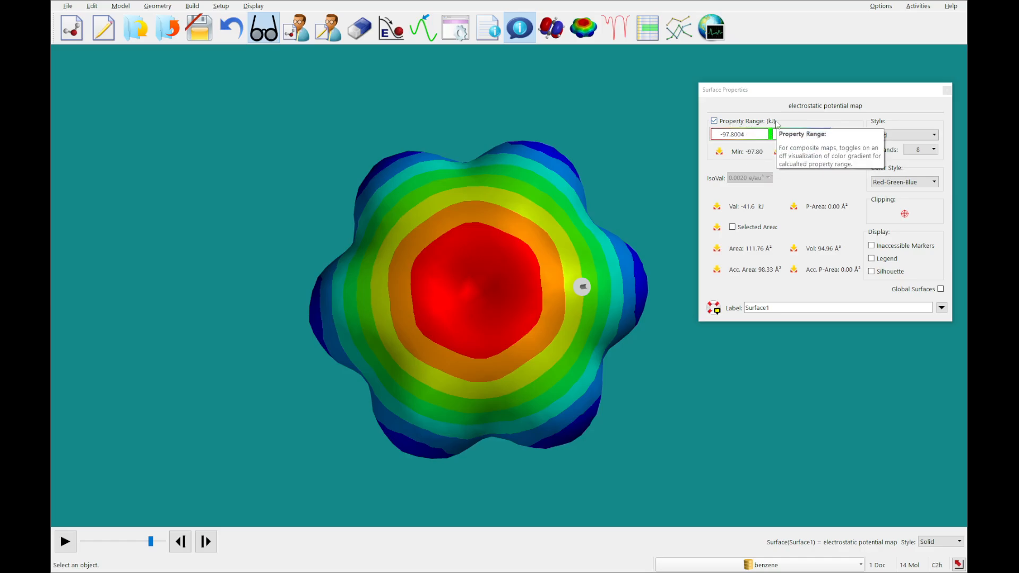
Highlight both ends of the map's property range and sample the potential at the centre of the ring
drag(757, 135, 703, 136)
click(479, 280)
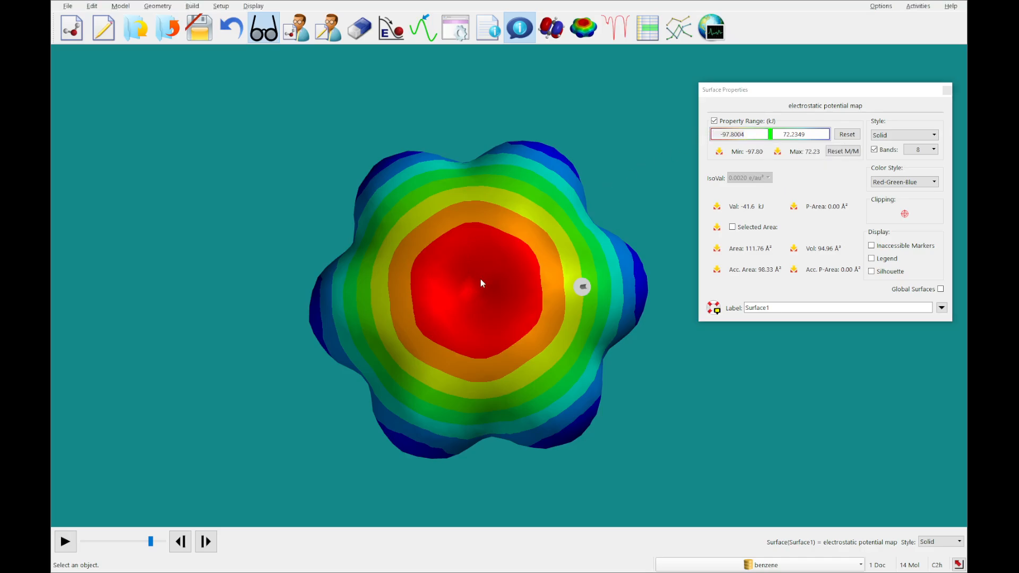
drag(815, 136, 777, 136)
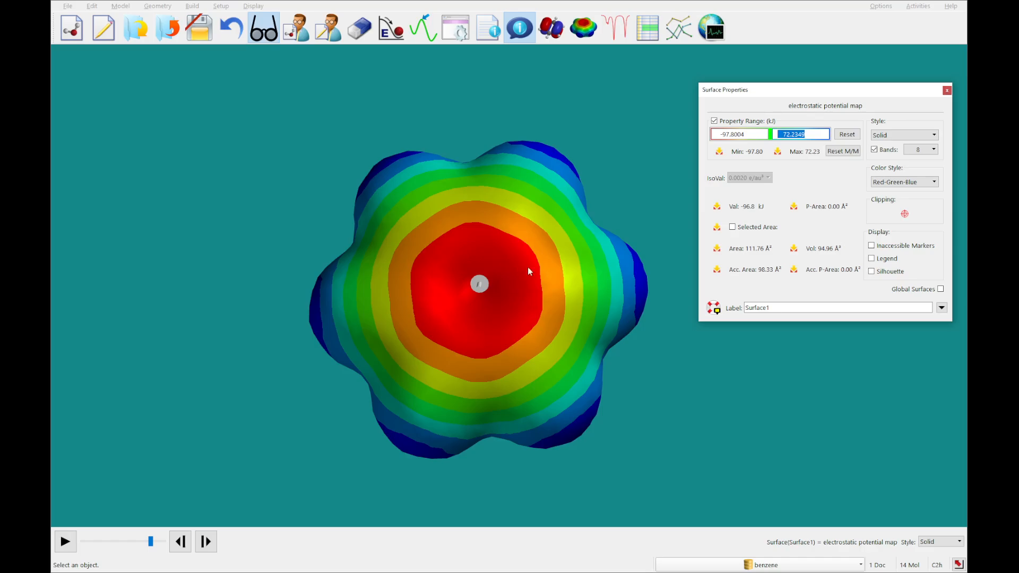
Sample the potential at several points across the map's outer colour bands, tilting benzene to reach them
drag(581, 196, 550, 260)
click(546, 203)
mouse_move(545, 202)
mouse_down()
mouse_move(540, 209)
mouse_move(552, 187)
mouse_move(522, 222)
mouse_up()
click(441, 194)
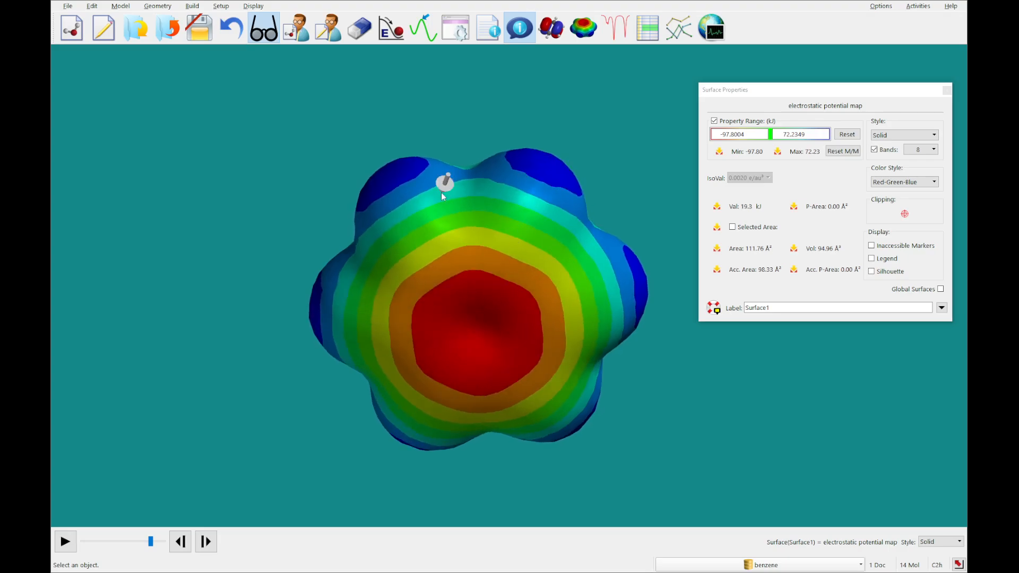
click(435, 252)
click(408, 391)
mouse_move(444, 336)
mouse_down()
mouse_move(439, 291)
mouse_move(448, 283)
mouse_up()
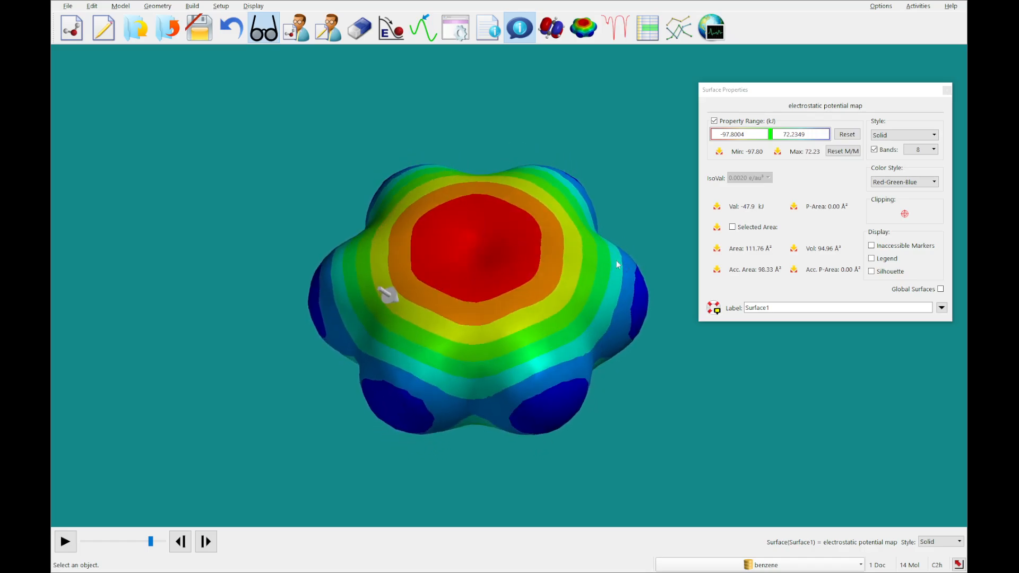
Compare the potential in the map's intermediate bands, at the red ring centre, and over a blue hydrogen region
click(587, 272)
click(556, 293)
drag(492, 253, 492, 274)
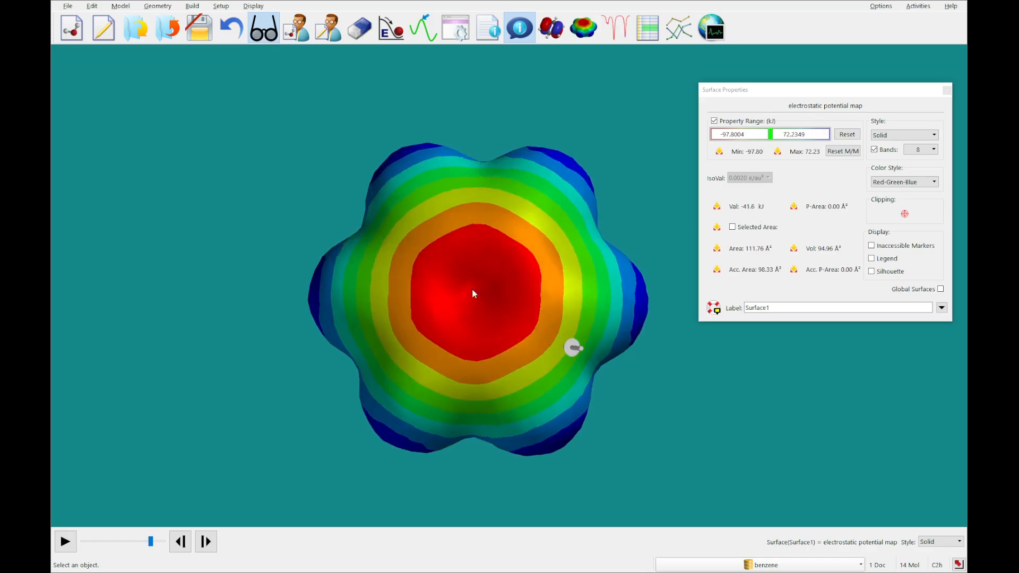
click(472, 288)
drag(552, 443, 538, 396)
click(528, 351)
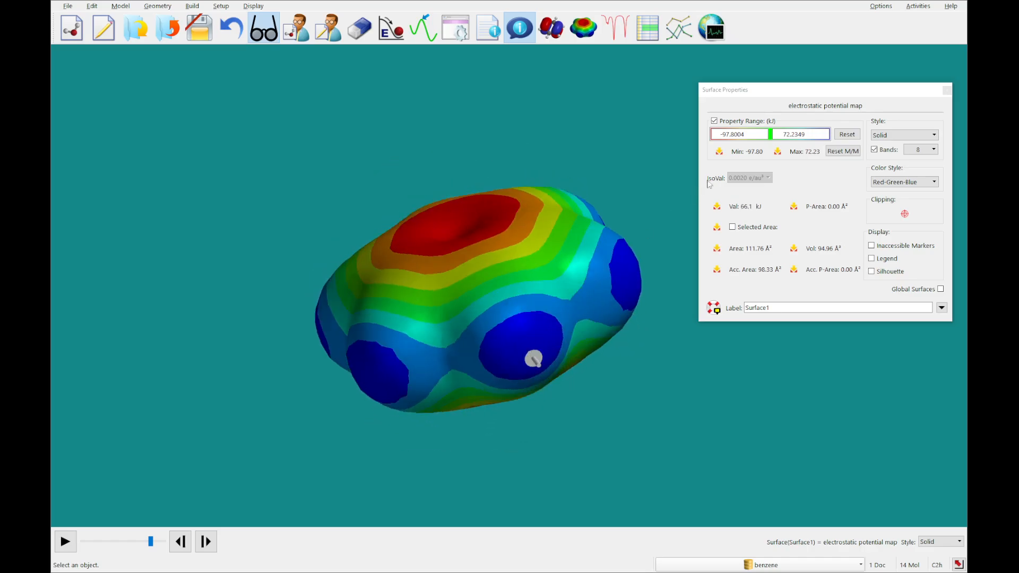
drag(427, 187, 425, 243)
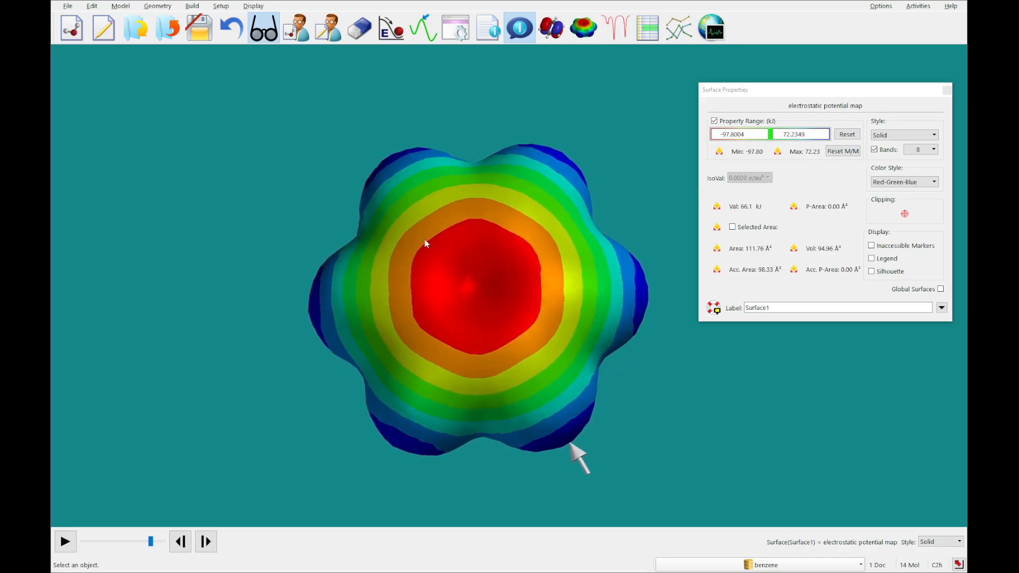
Show benzene's electrostatic potential map in the Mesh style, rotate it, and switch the style to Dots
click(885, 140)
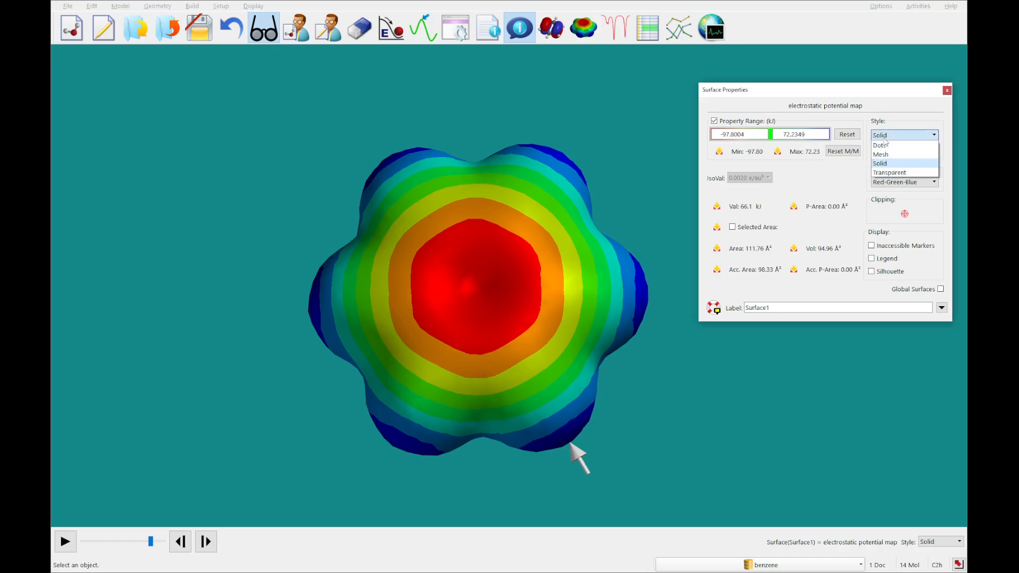
click(880, 154)
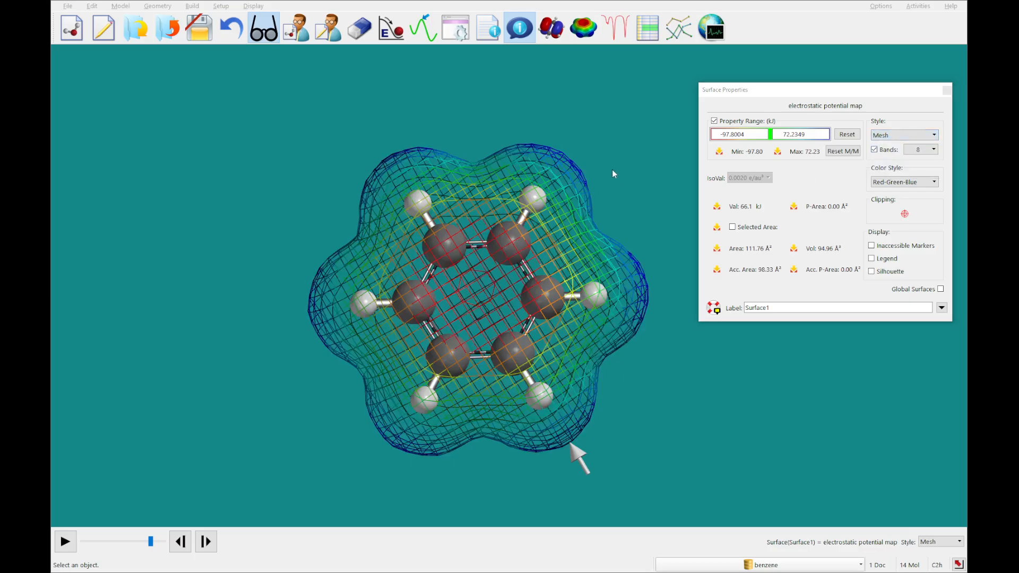
drag(612, 169, 641, 169)
click(905, 136)
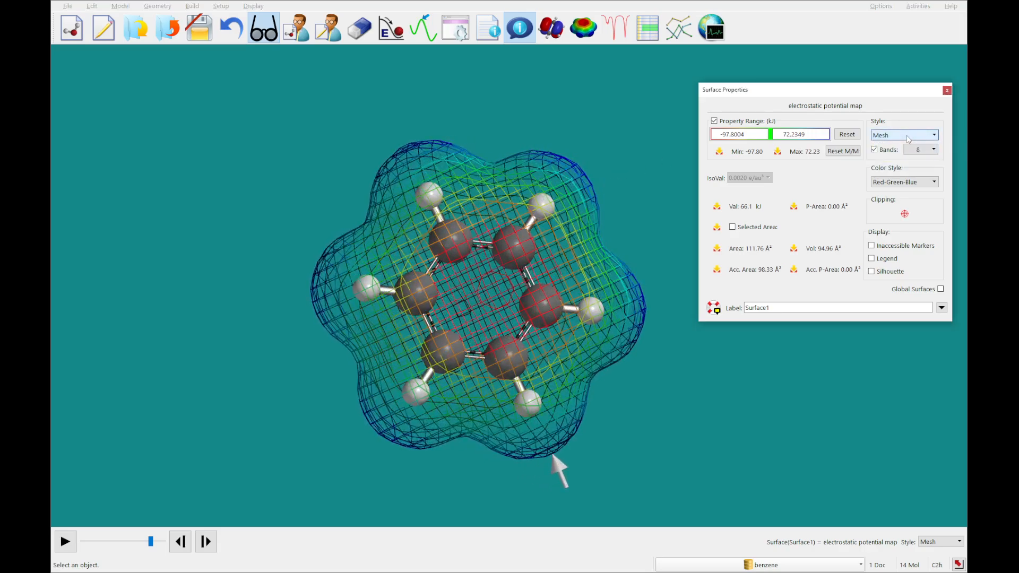
click(879, 145)
Set benzene's electrostatic potential map style to Transparent and rotate the molecule to see the atoms inside
click(894, 135)
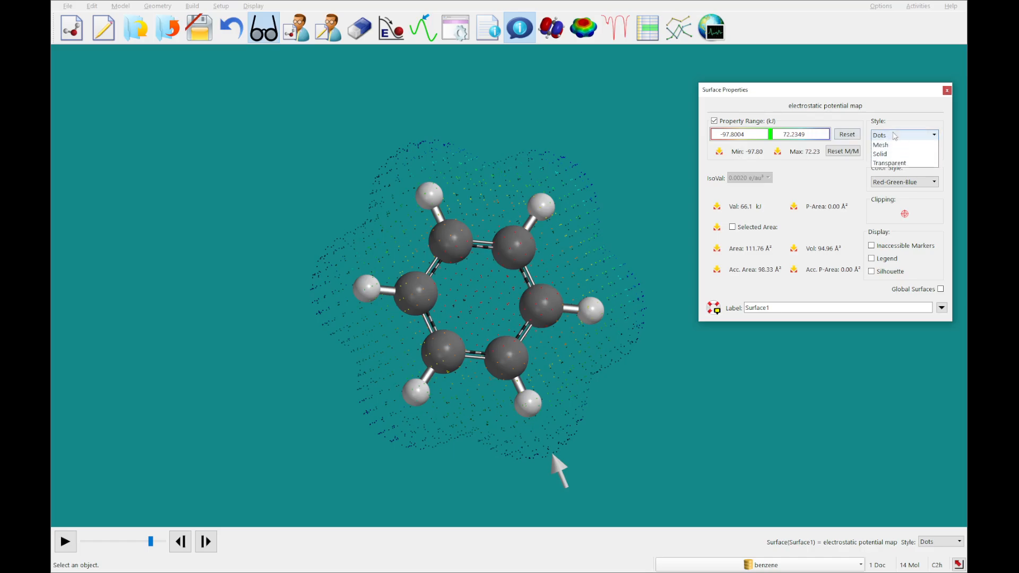
click(890, 173)
drag(663, 212, 476, 271)
Set benzene's electrostatic potential map style to Solid and turn on the map's legend
click(905, 134)
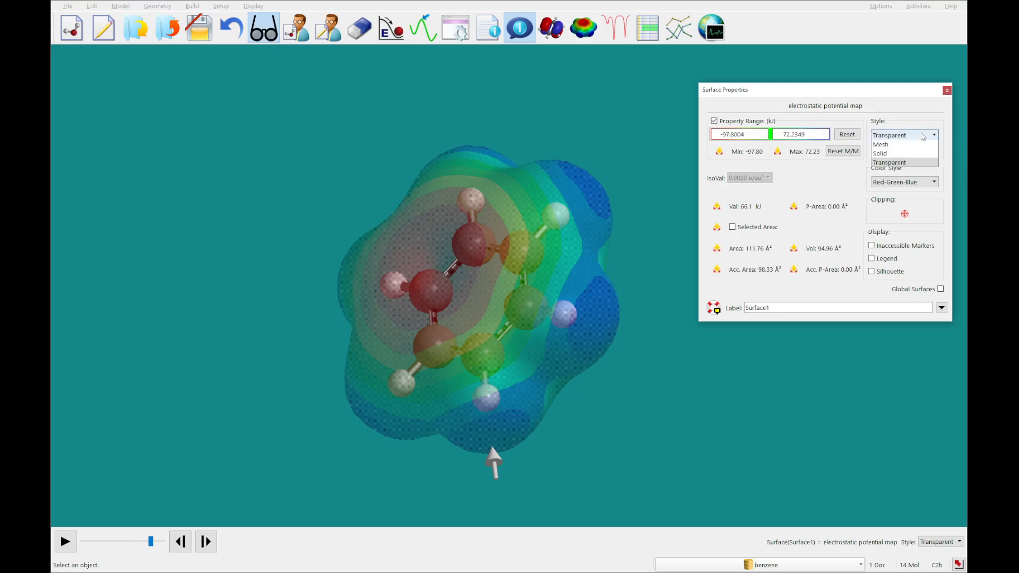
click(883, 164)
drag(486, 116, 507, 136)
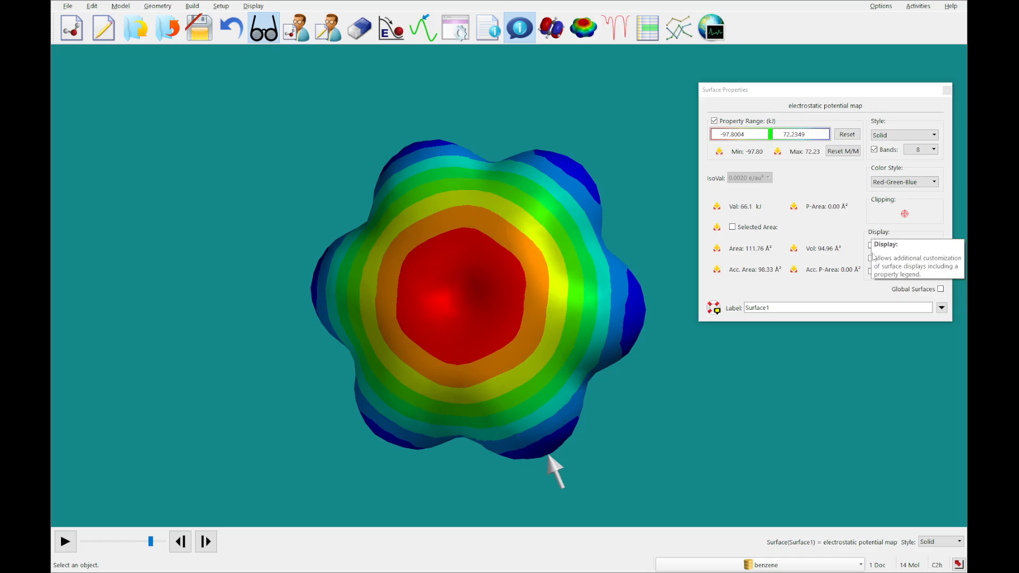
click(870, 259)
click(871, 260)
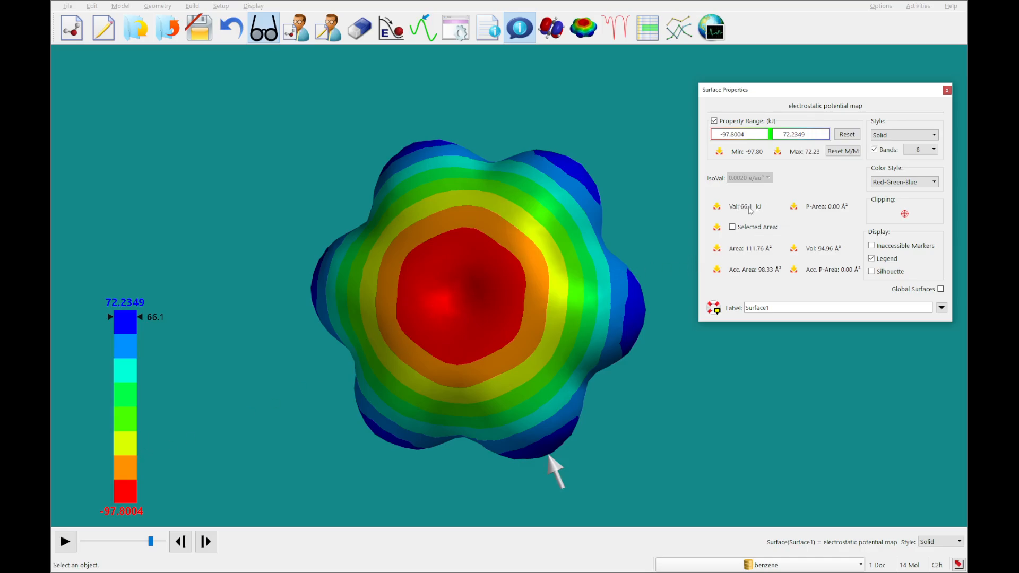
Sample the potential from the solid map's red centre through the intermediate bands to the blue hydrogen regions, comparing each point with the legend
click(503, 324)
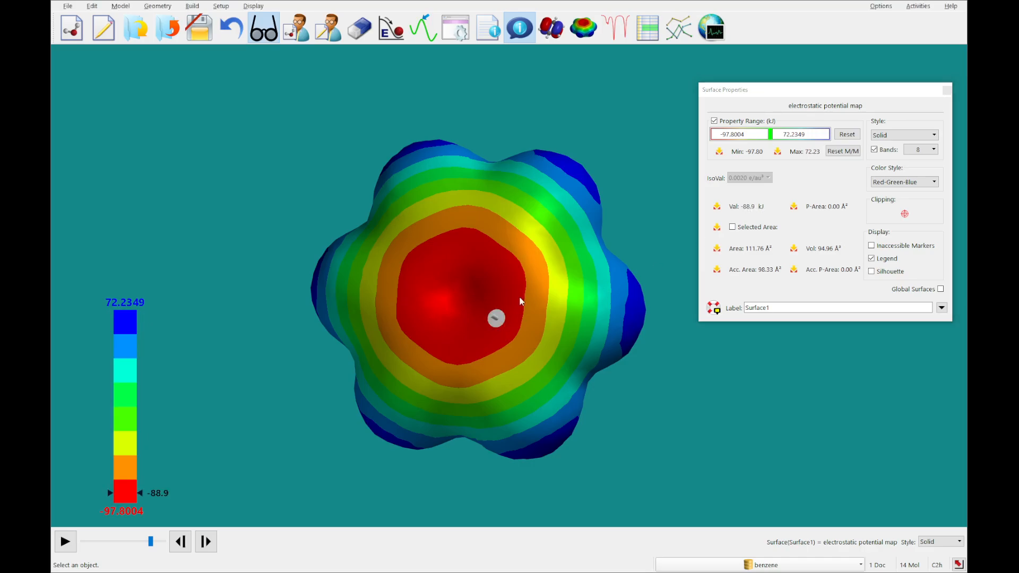
click(369, 287)
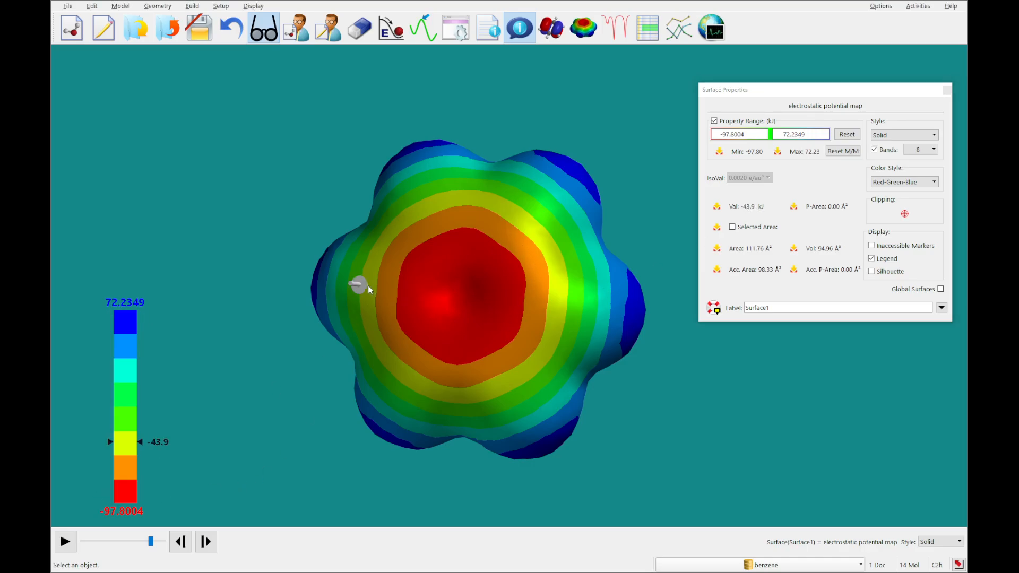
click(428, 188)
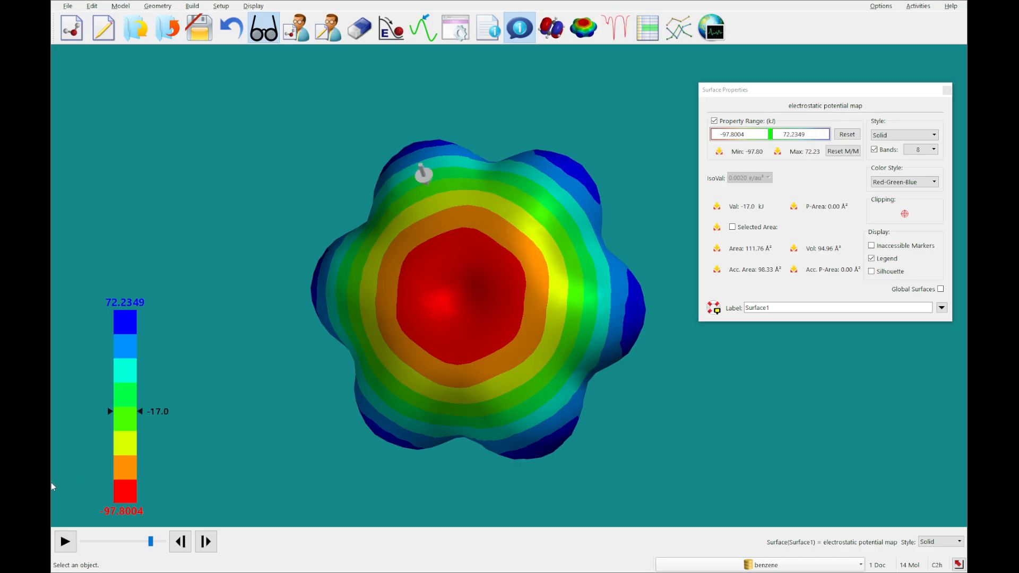
click(555, 186)
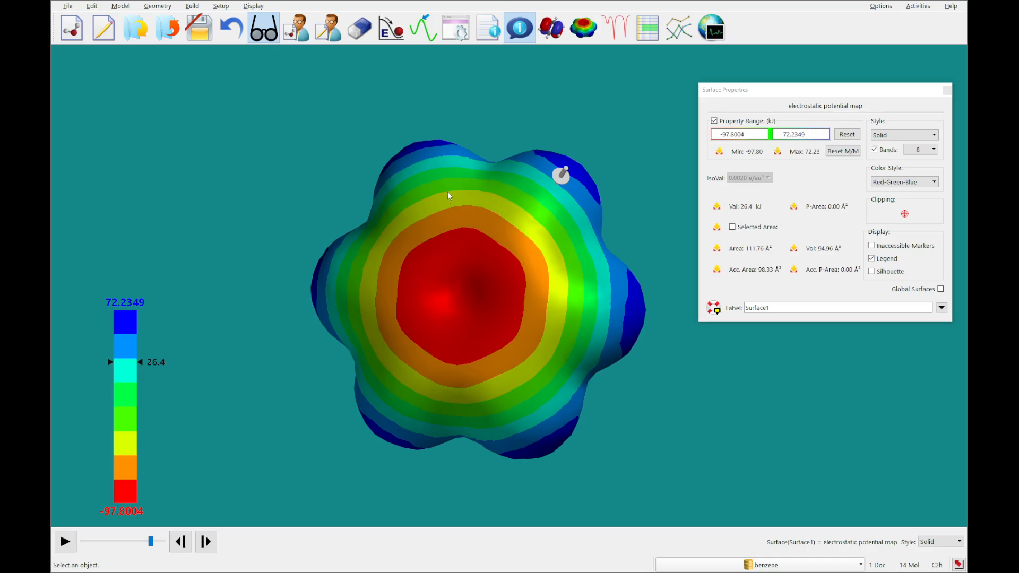
drag(448, 193, 475, 185)
click(426, 200)
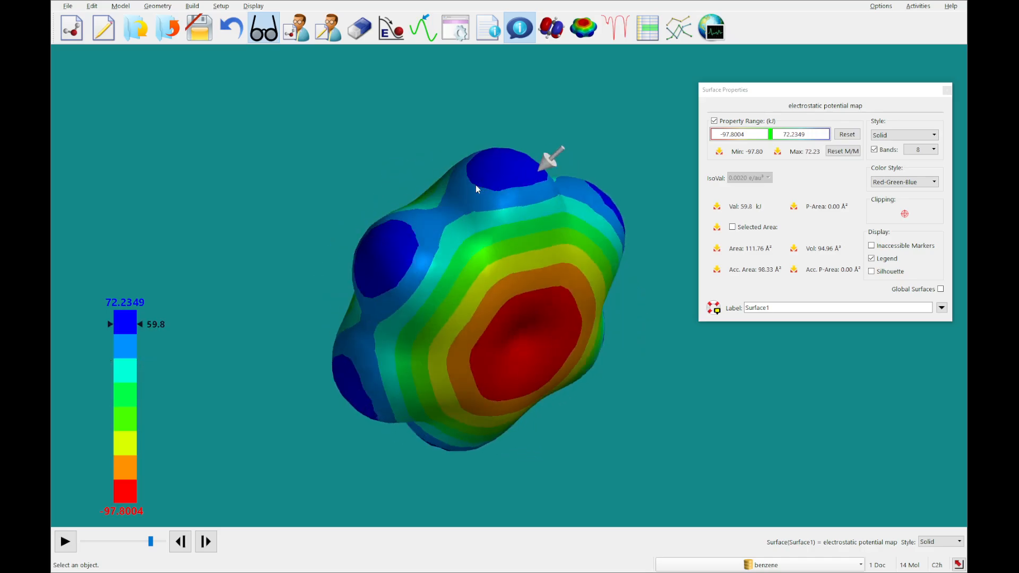
click(387, 251)
drag(398, 296, 389, 258)
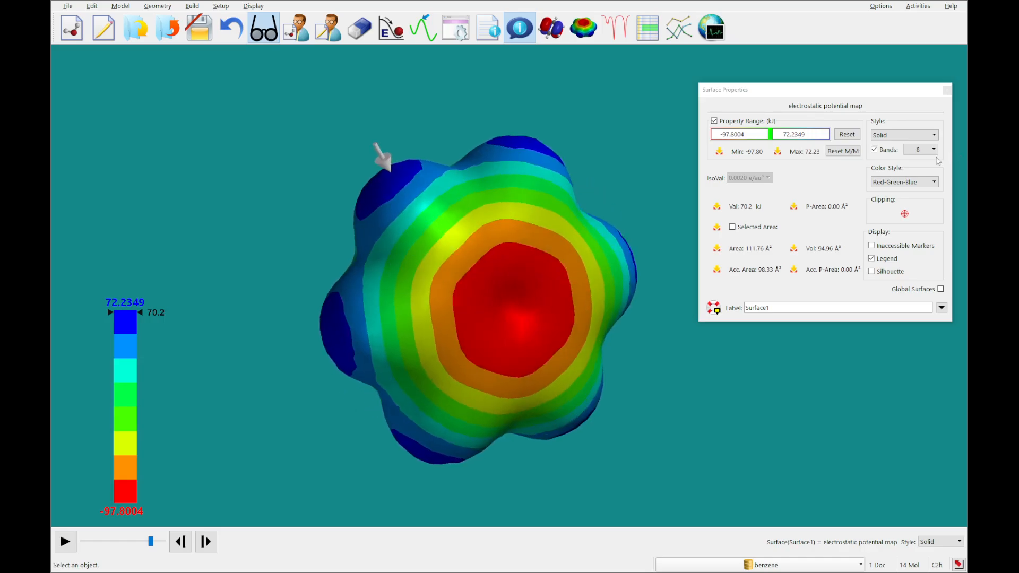
Set benzene's electrostatic potential map style to Transparent and tilt the molecule to see its edge
click(894, 137)
click(889, 172)
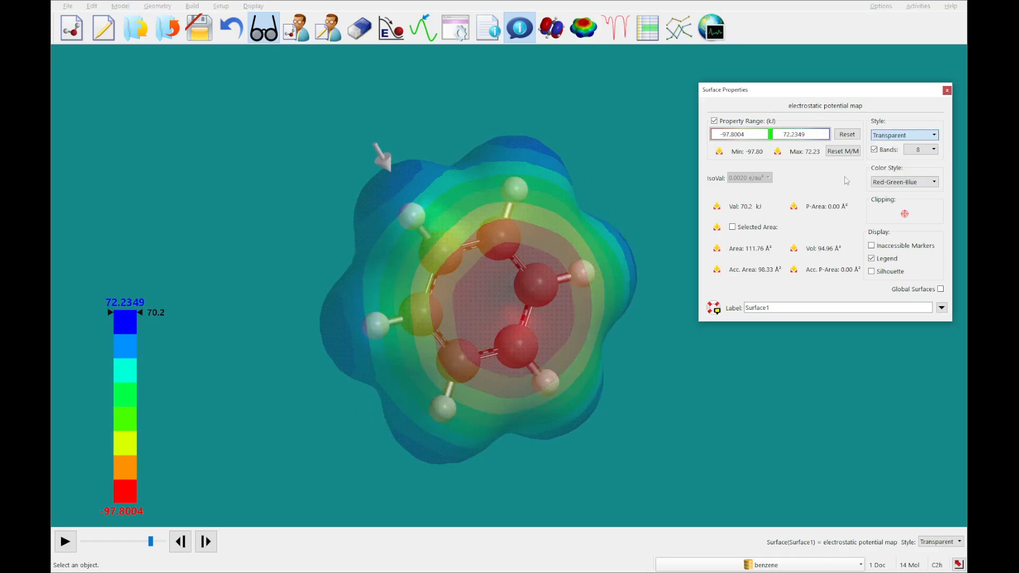
drag(453, 217, 455, 157)
Sample the potential over the hydrogens and the ring centre on benzene's transparent map, rotating the molecule between points
click(535, 267)
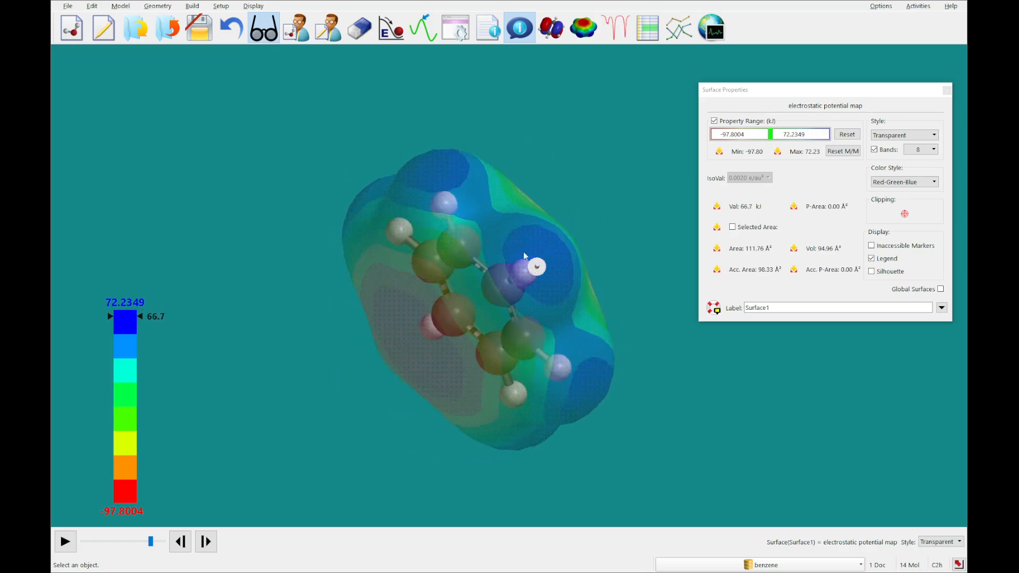
drag(519, 247, 513, 242)
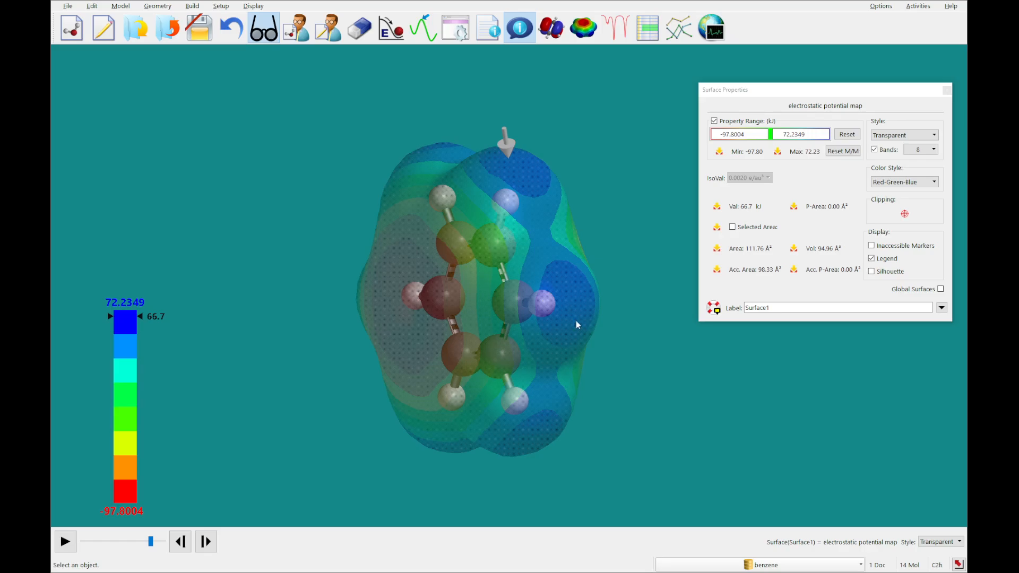
drag(569, 314, 646, 278)
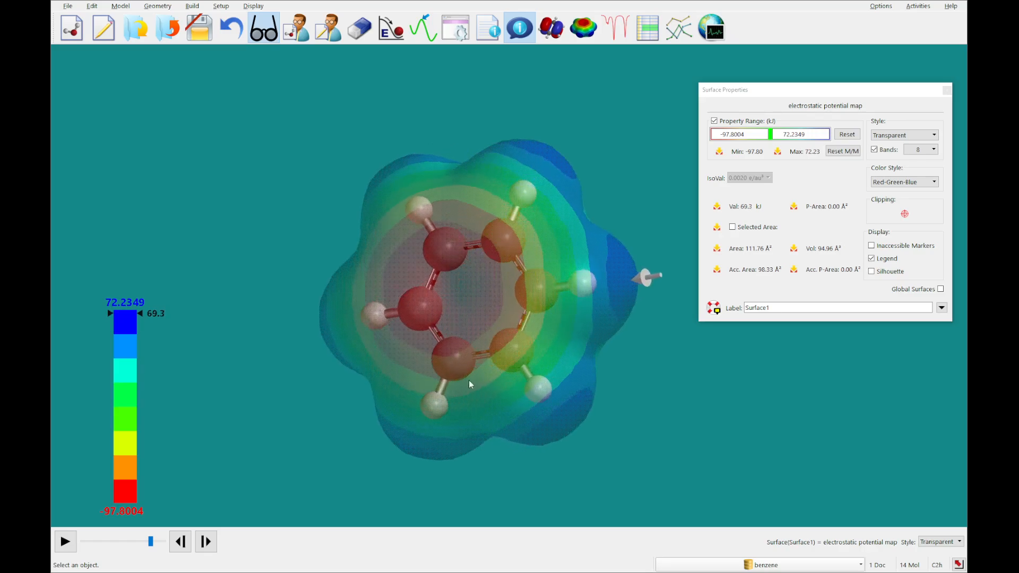
click(471, 315)
mouse_move(518, 321)
mouse_down()
mouse_move(451, 342)
mouse_move(374, 332)
mouse_up()
click(500, 287)
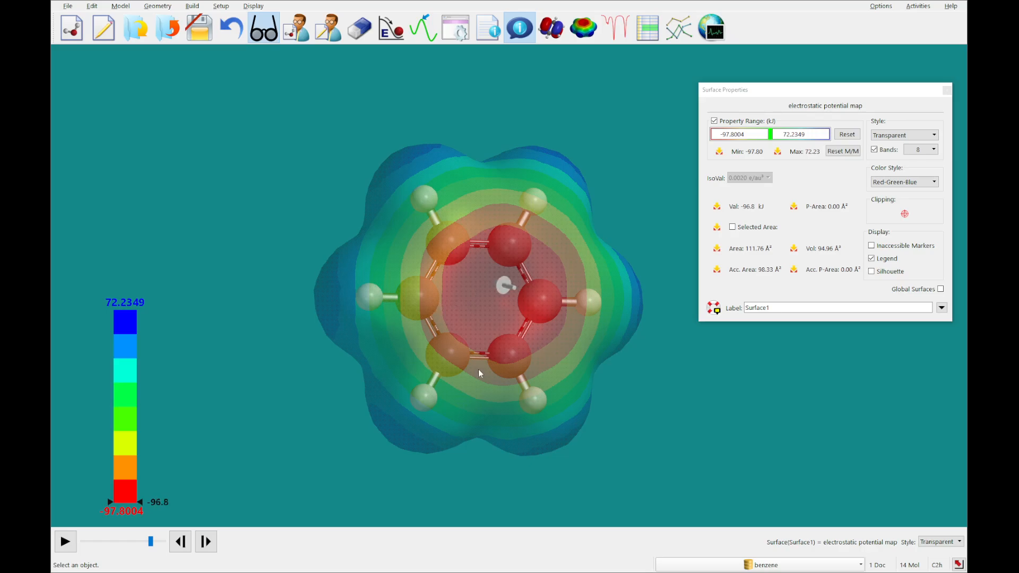
mouse_move(479, 368)
mouse_down()
mouse_move(458, 305)
mouse_move(444, 293)
mouse_move(389, 349)
mouse_move(381, 403)
mouse_move(447, 330)
mouse_up()
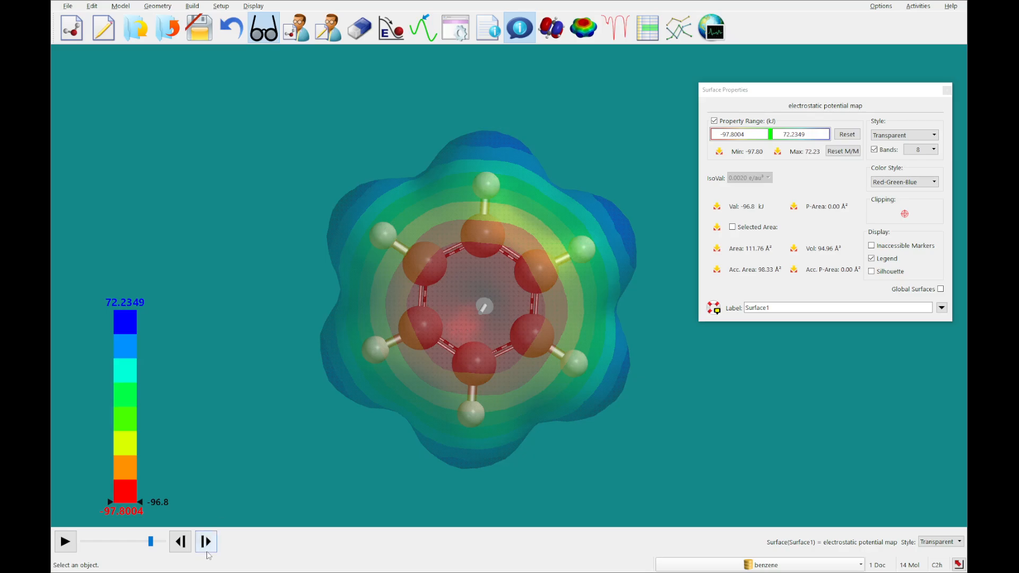
Advance to aniline, close the properties dialog, and display the molecule's local ionization potential map
click(207, 551)
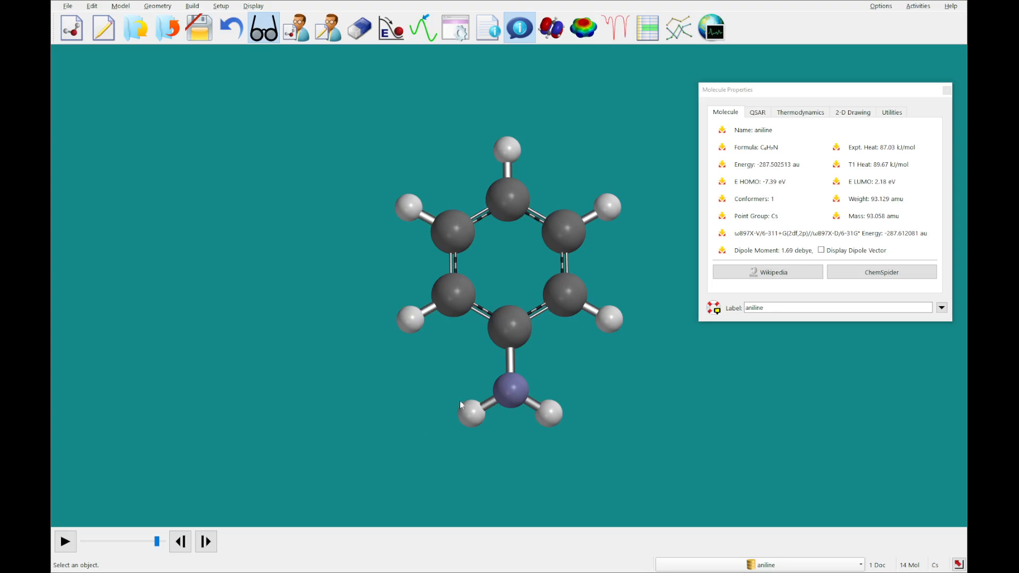
click(946, 91)
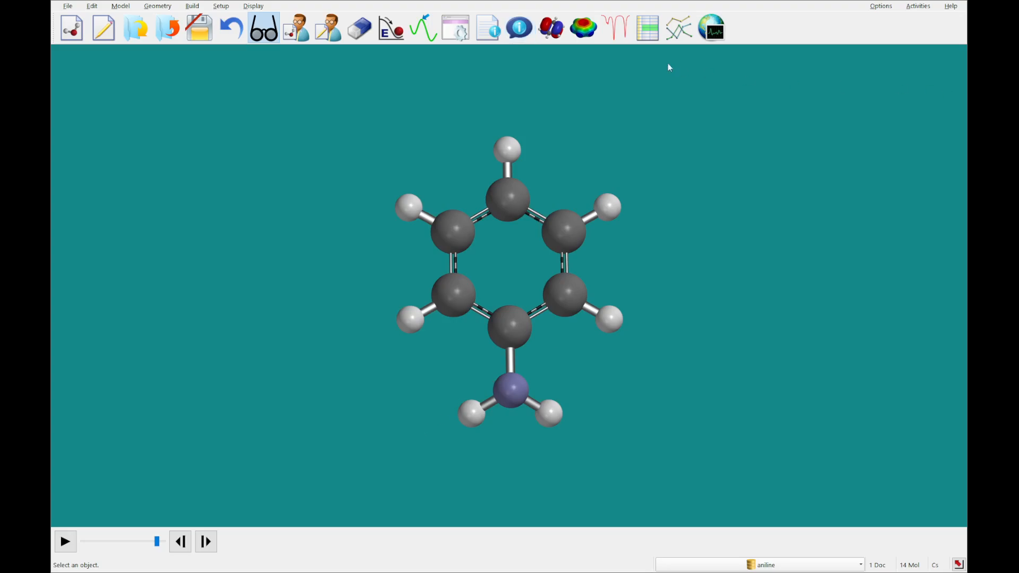
click(583, 27)
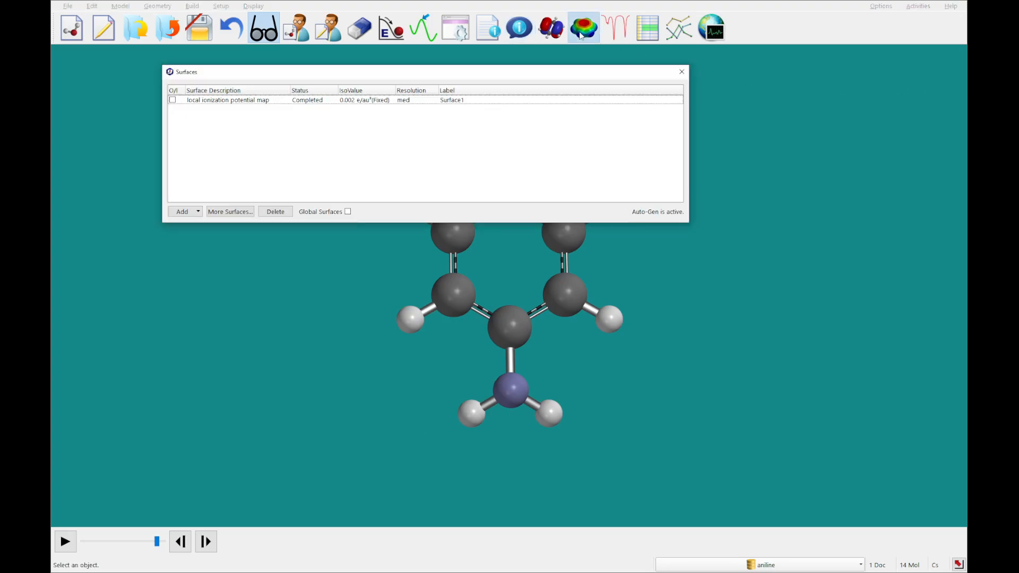
click(172, 100)
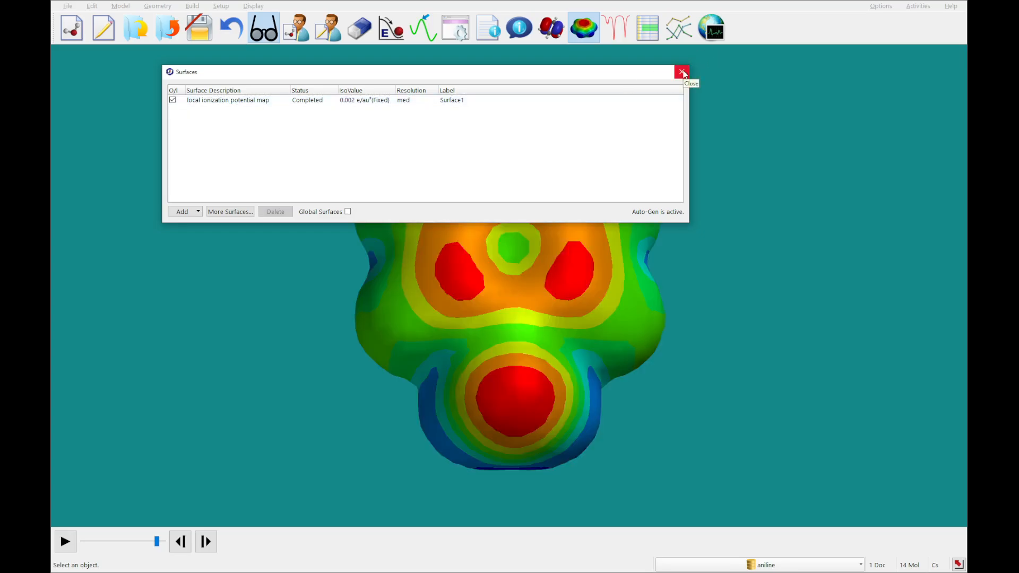
click(682, 72)
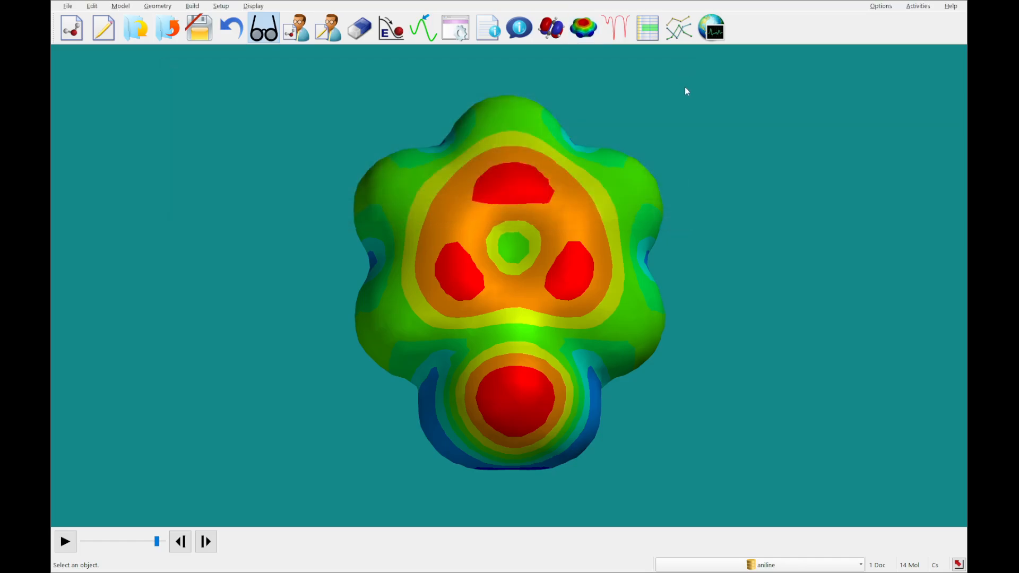
Set aniline's local ionization potential map style to Mesh and rotate the molecule to view the atoms inside
drag(685, 87, 639, 262)
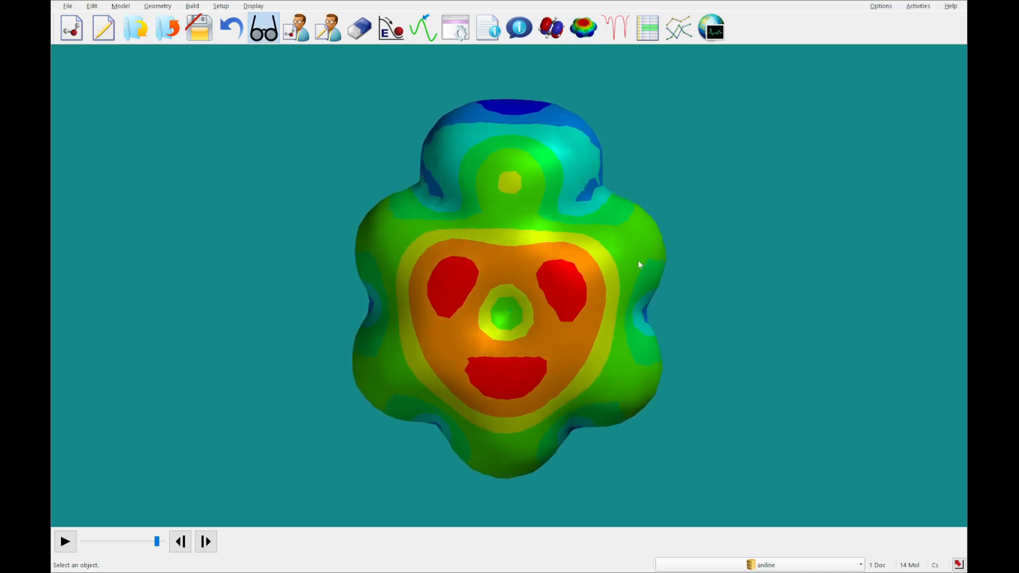
right_click(616, 261)
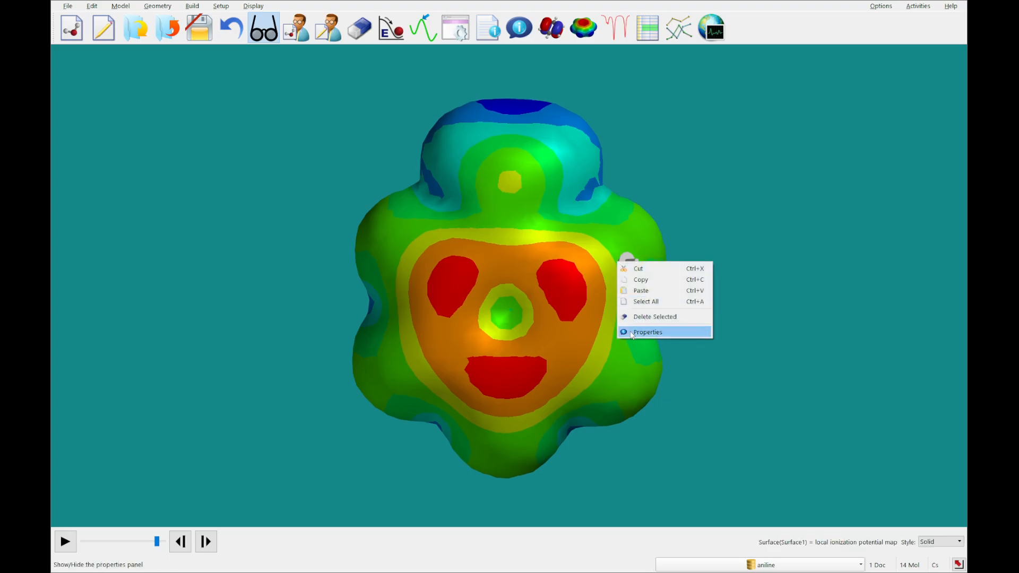
click(644, 332)
click(932, 136)
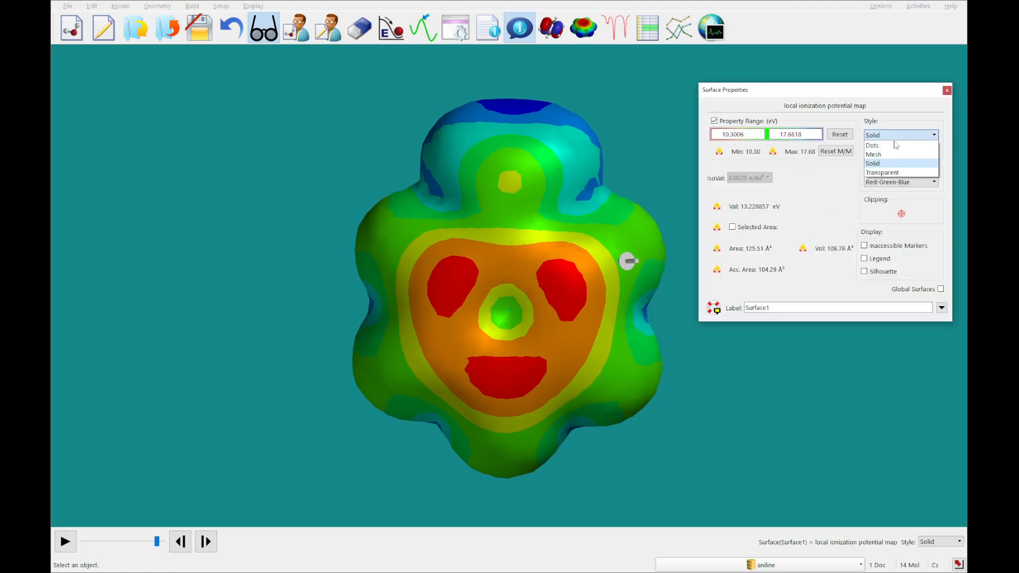
click(889, 154)
right_drag(605, 178, 579, 174)
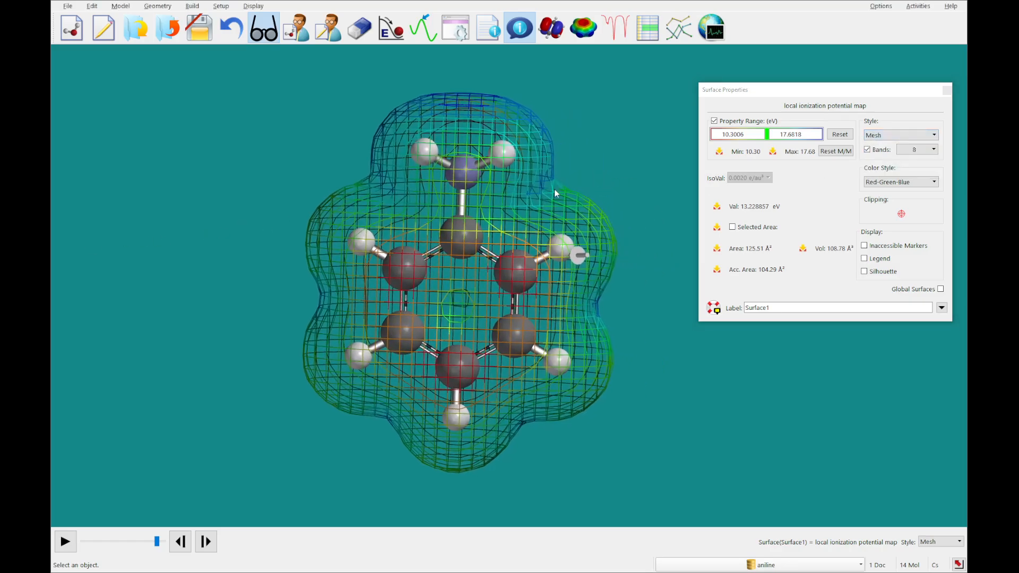
drag(554, 189, 500, 190)
click(631, 211)
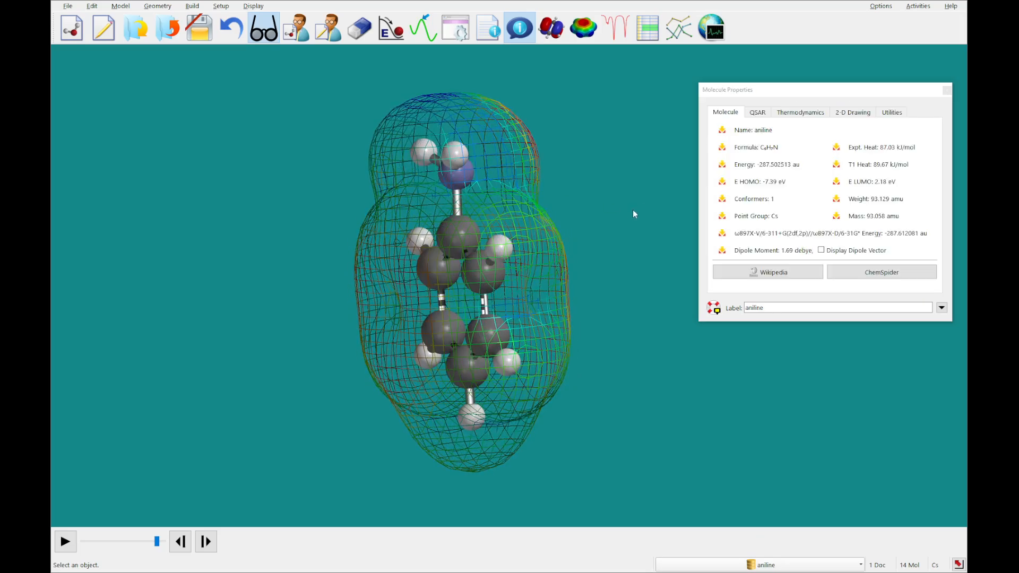
drag(632, 209, 691, 196)
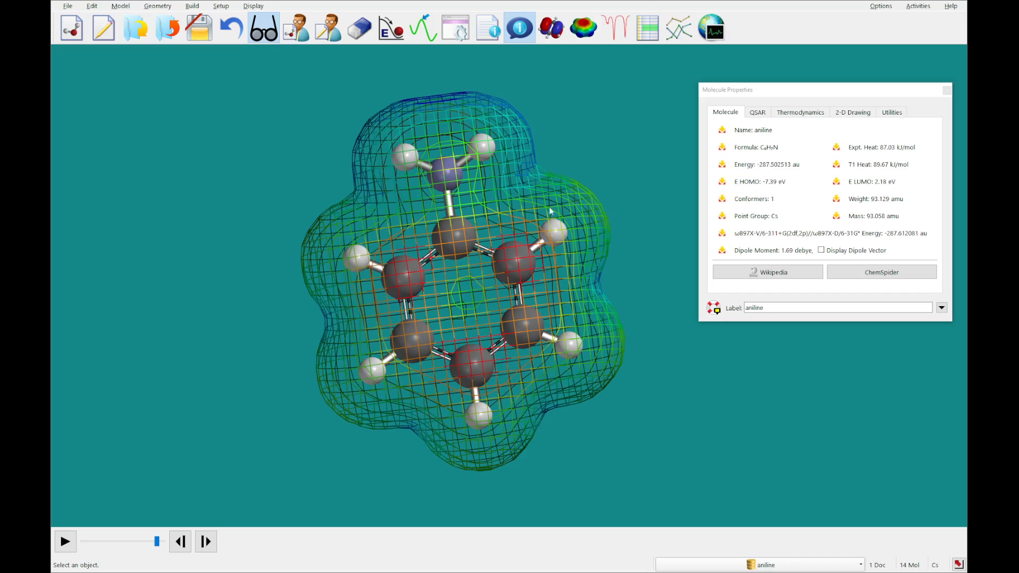
Sample the local ionization potential near the ring's edge, over a ring carbon, and at the amino end, tilting aniline to compare areas
click(543, 192)
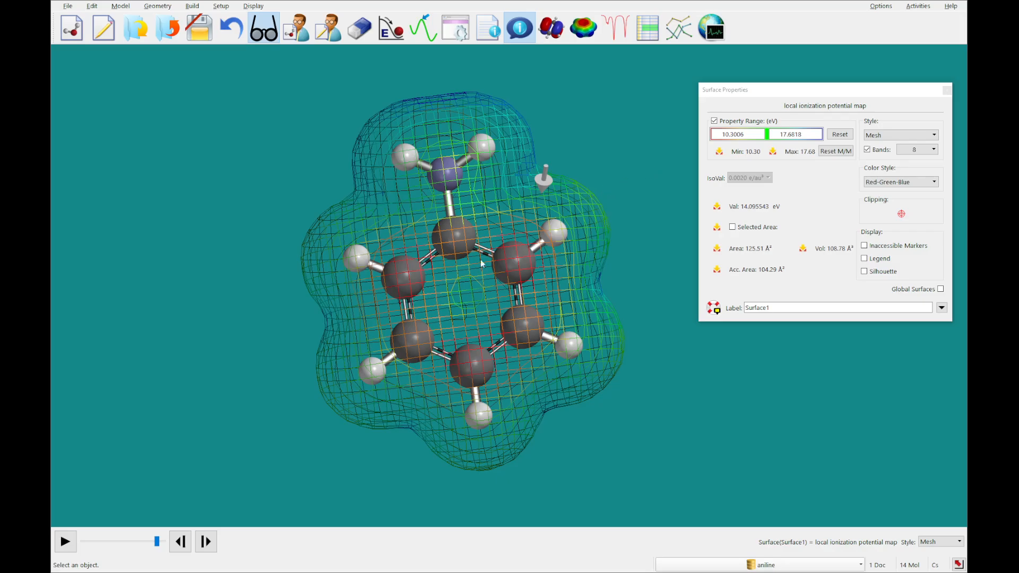
click(578, 215)
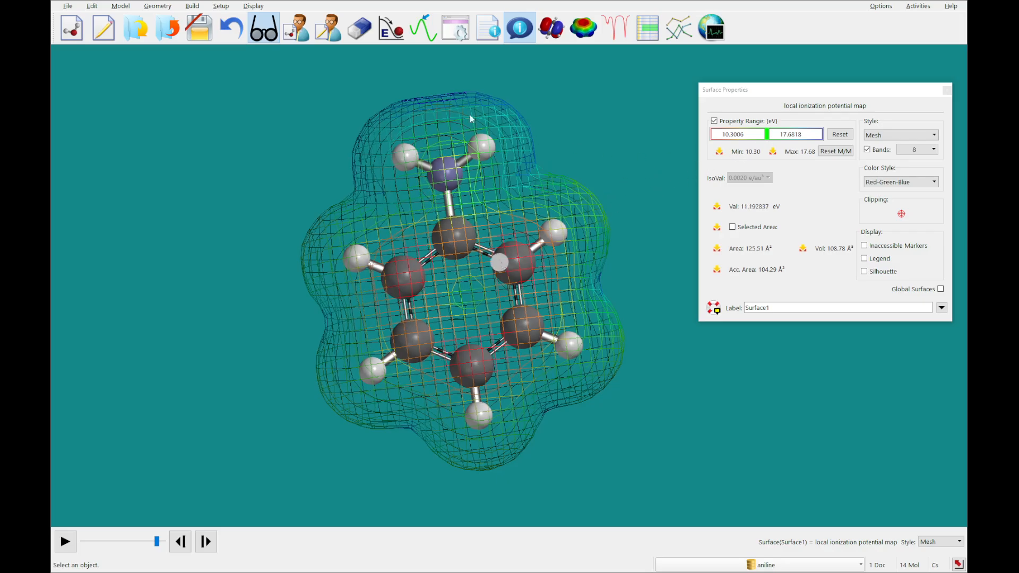
click(437, 102)
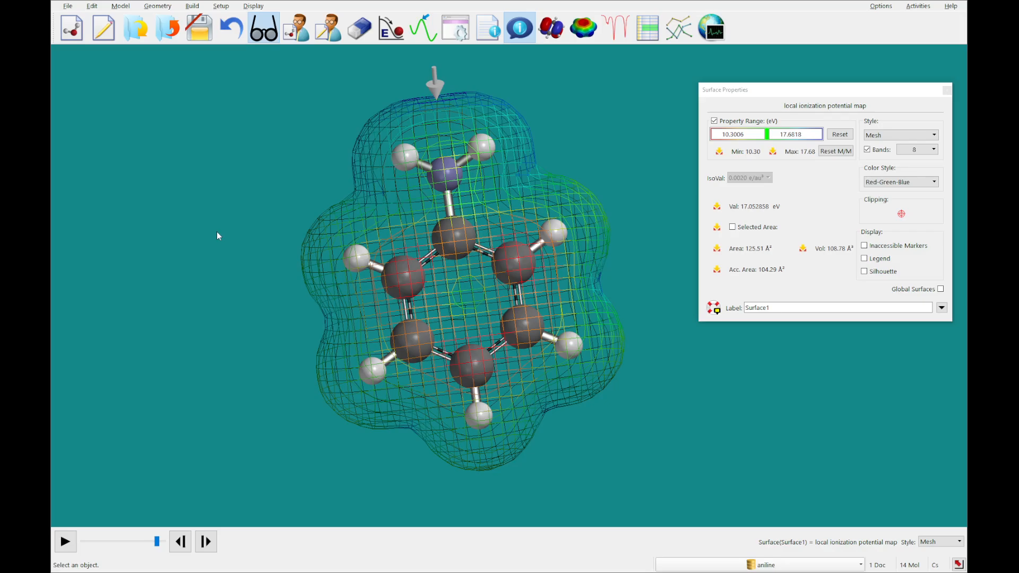
drag(228, 212, 235, 268)
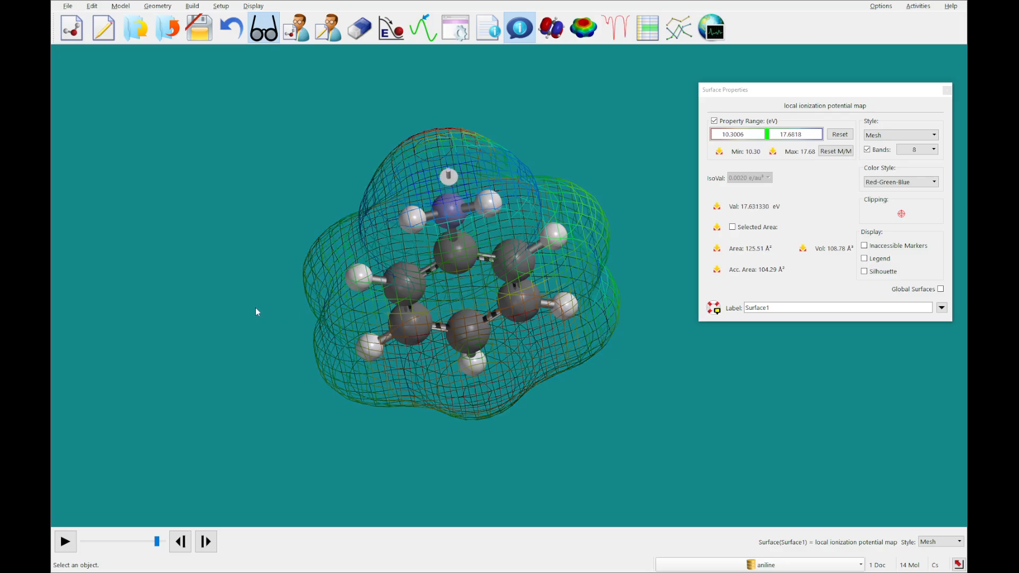
drag(256, 308, 253, 281)
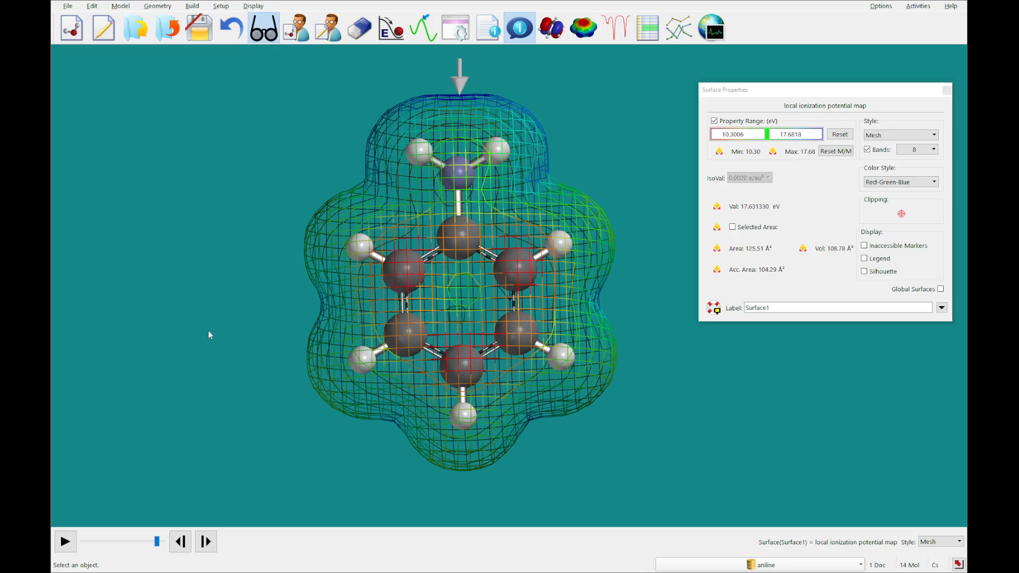
Compare the local ionization potential over aniline's ortho and para ring carbons, and rotate the molecule to check its other face
click(394, 269)
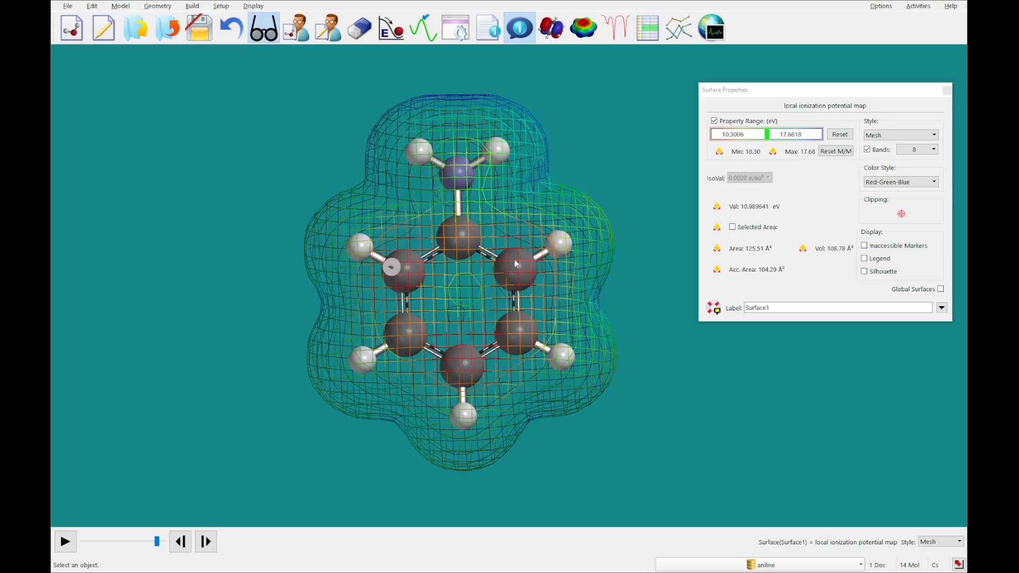
click(514, 260)
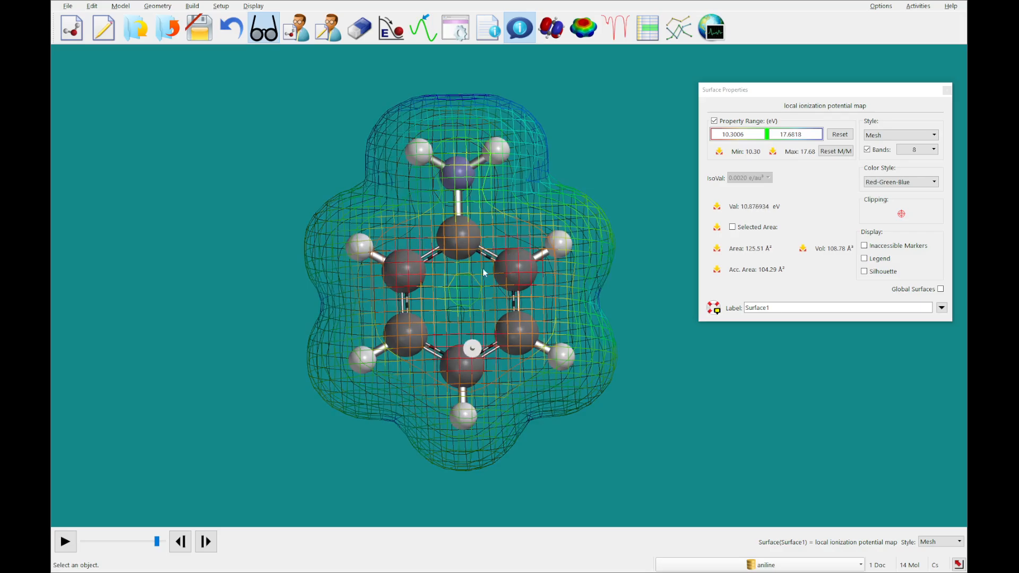
click(409, 254)
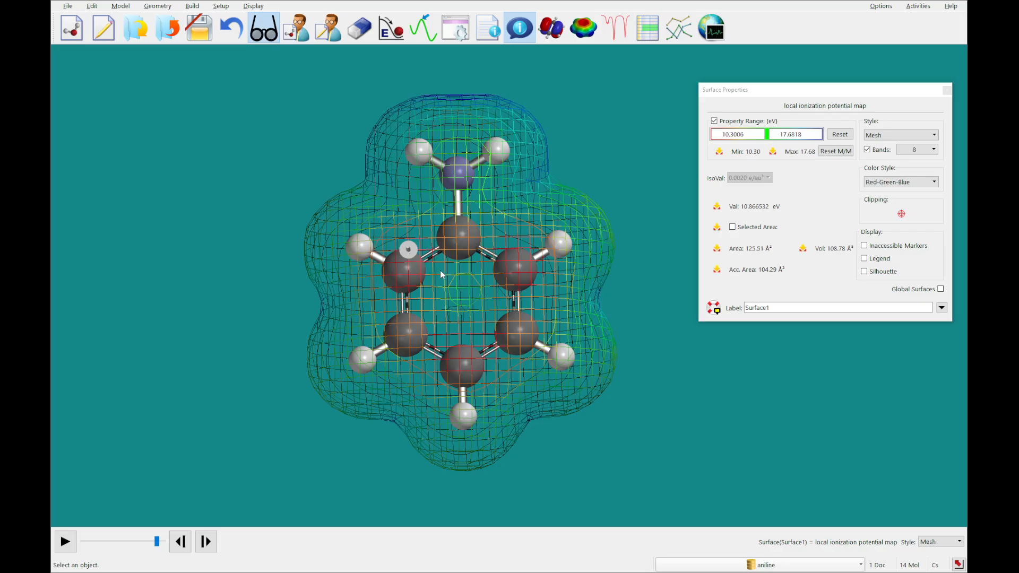
drag(441, 269, 287, 269)
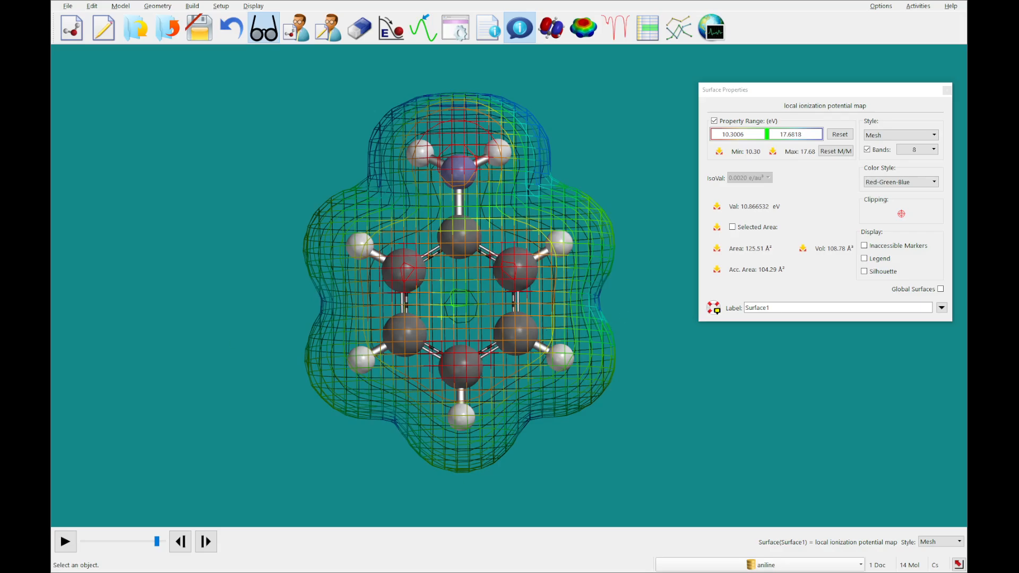
Advance to cyclohexenone, reorient the molecule, and display its LUMO surface from the surfaces list
click(207, 541)
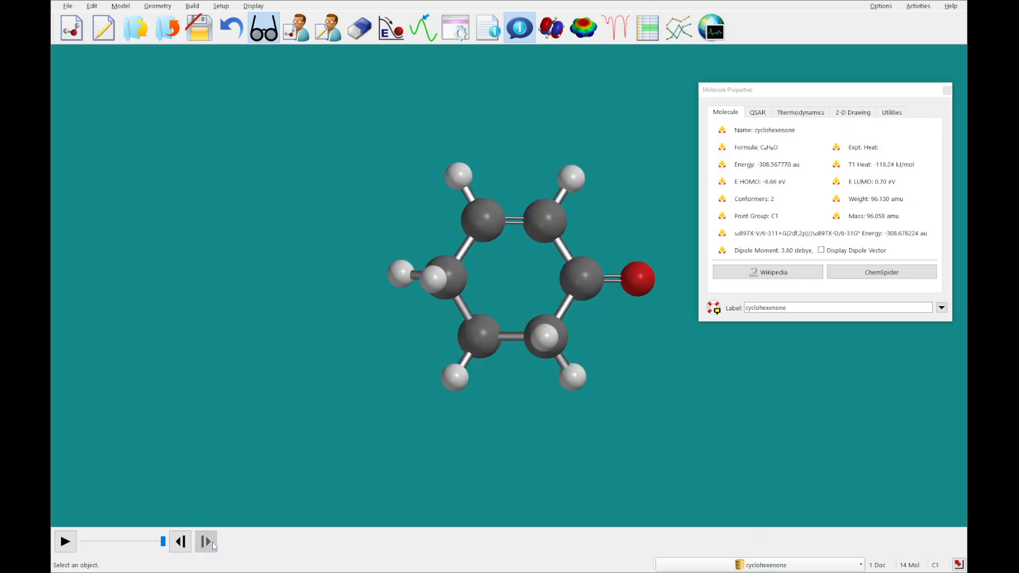
drag(542, 445, 527, 476)
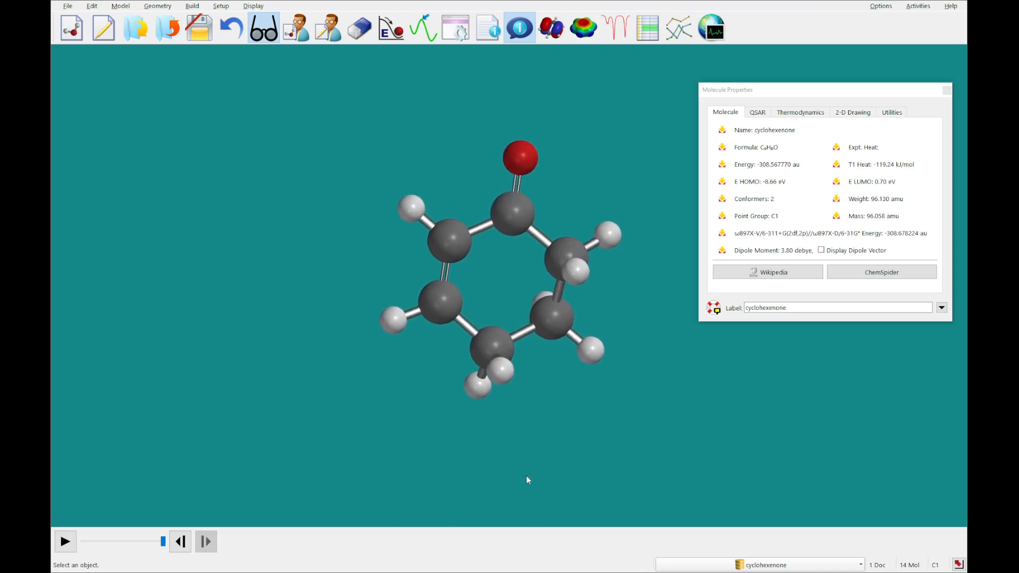
click(584, 29)
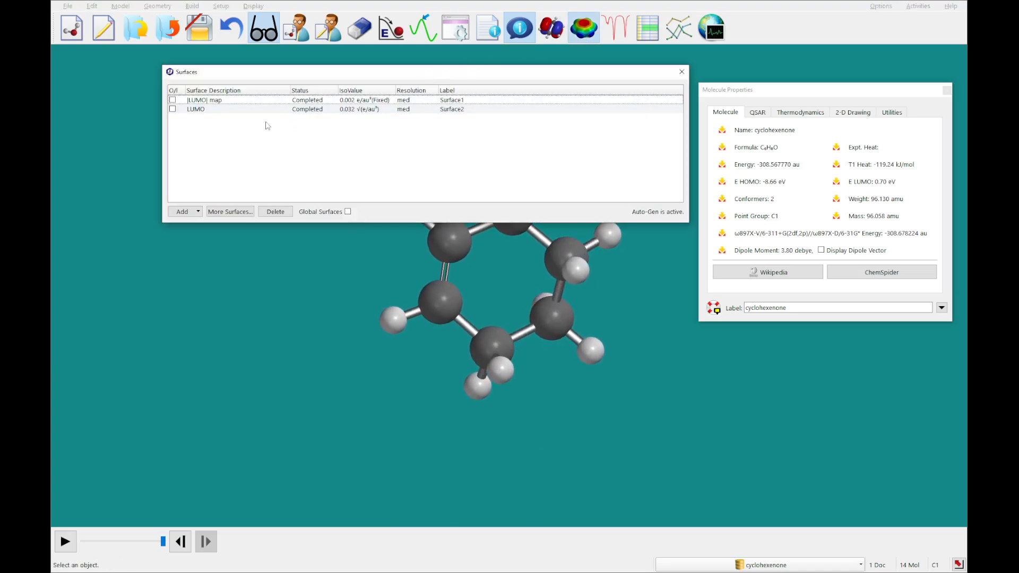
click(172, 110)
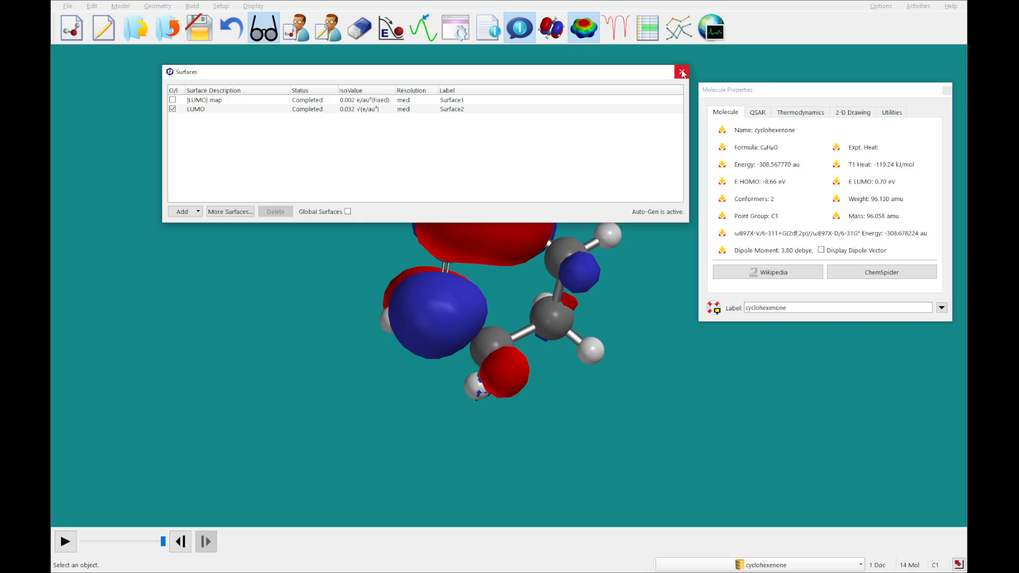
Move cyclohexenone clear of the surfaces list and rotate it to examine the LUMO lobes from the edge and the face
right_drag(609, 251, 588, 405)
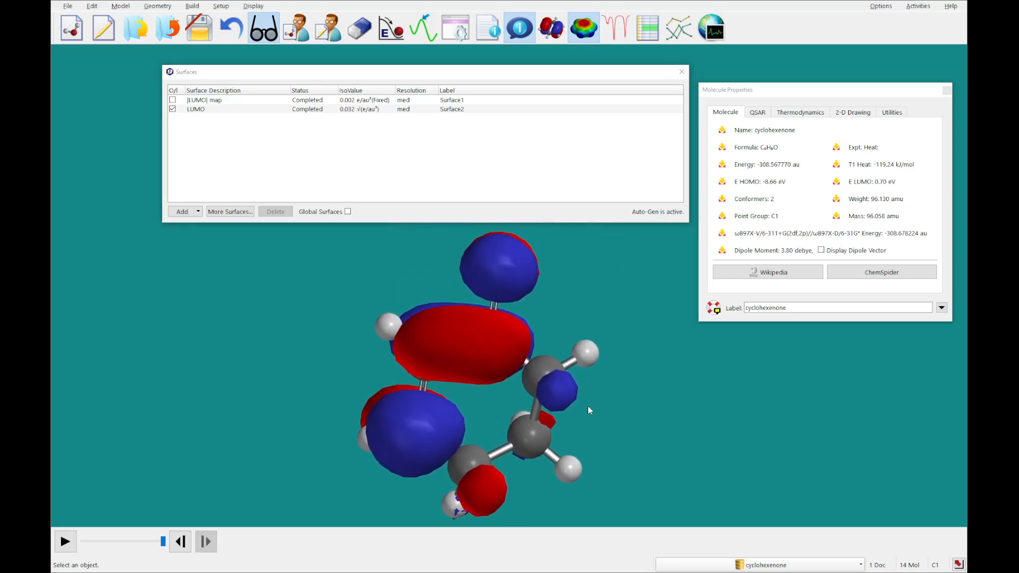
mouse_move(646, 384)
mouse_down()
mouse_move(632, 331)
mouse_move(611, 316)
mouse_move(535, 335)
mouse_move(438, 340)
mouse_move(428, 349)
mouse_up()
drag(463, 296, 320, 271)
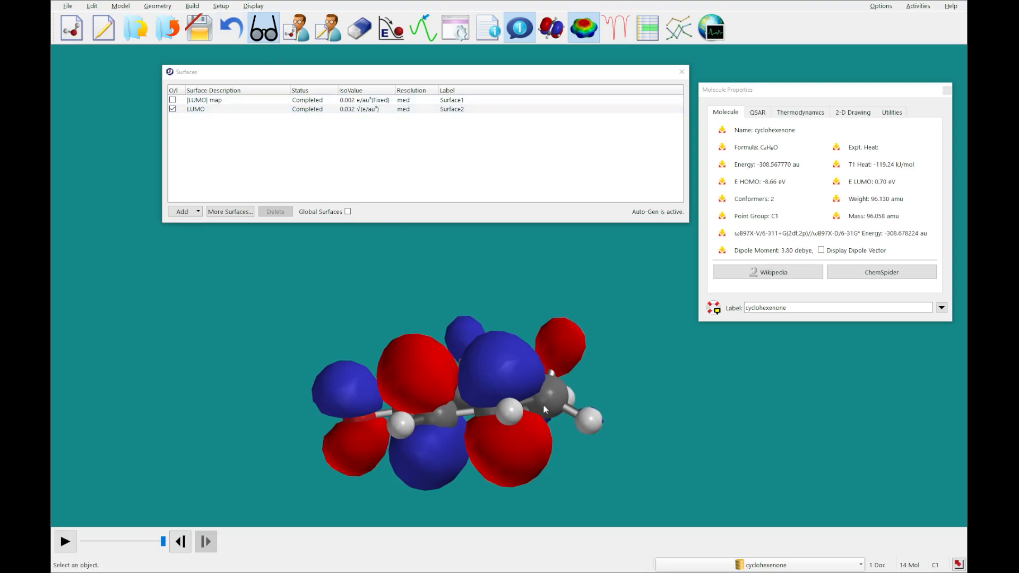
right_drag(687, 364, 604, 303)
mouse_move(604, 303)
mouse_down()
mouse_move(584, 333)
mouse_move(522, 355)
mouse_move(455, 420)
mouse_move(507, 414)
mouse_move(510, 450)
mouse_move(436, 397)
mouse_up()
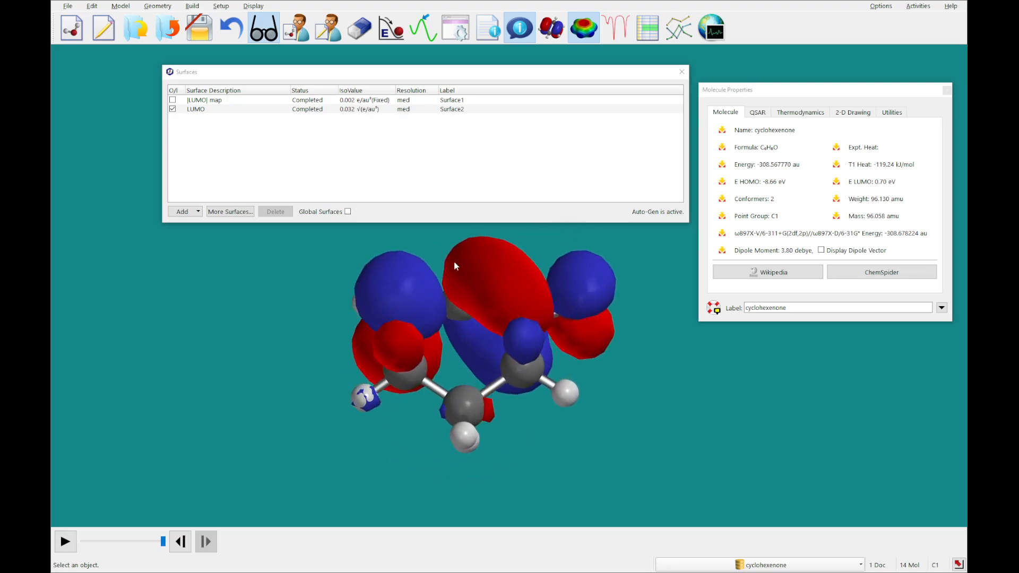
Replace cyclohexenone's LUMO surface with the |LUMO| map and rotate the molecule to examine both faces
click(173, 109)
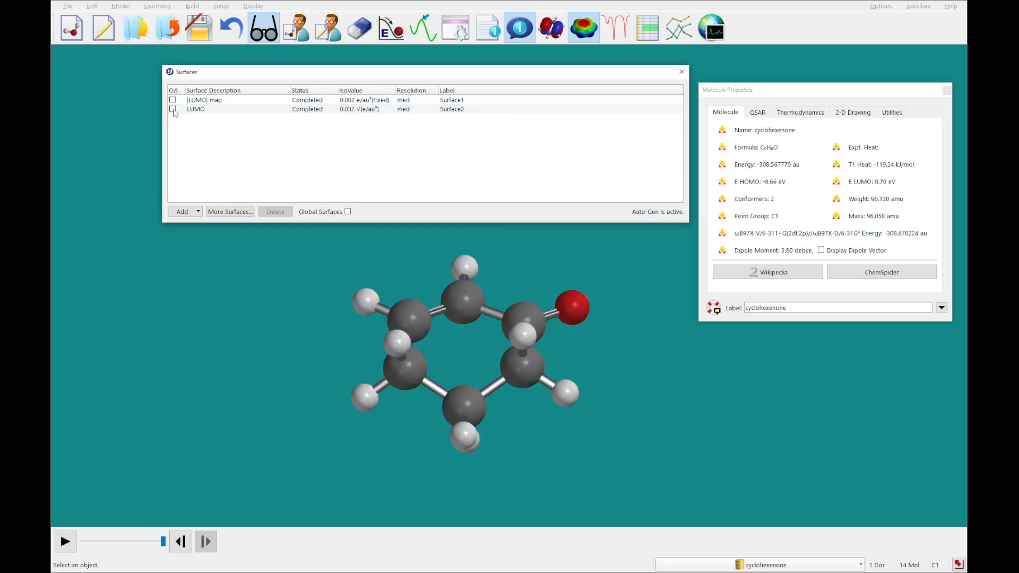
click(172, 99)
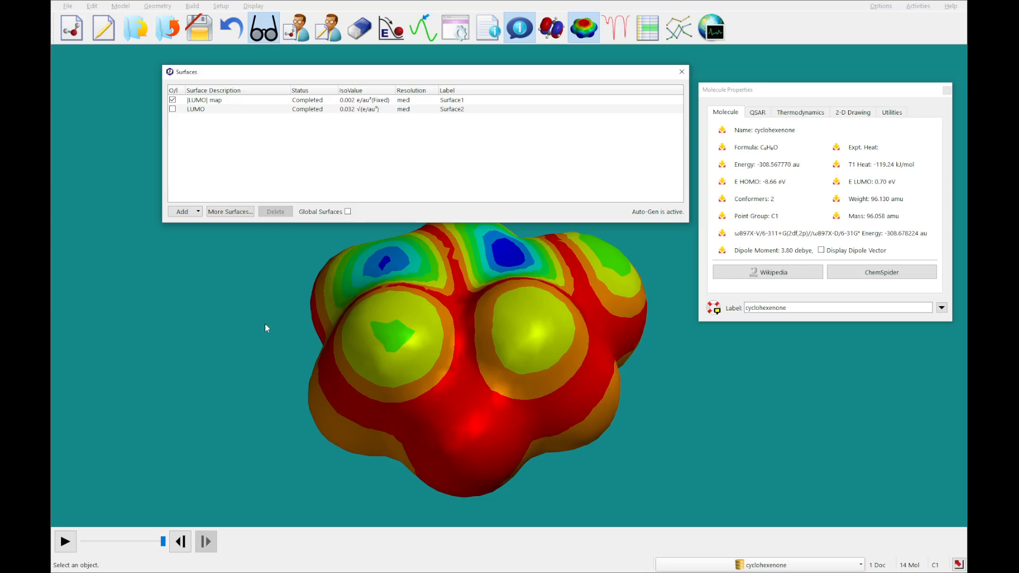
drag(269, 324, 140, 401)
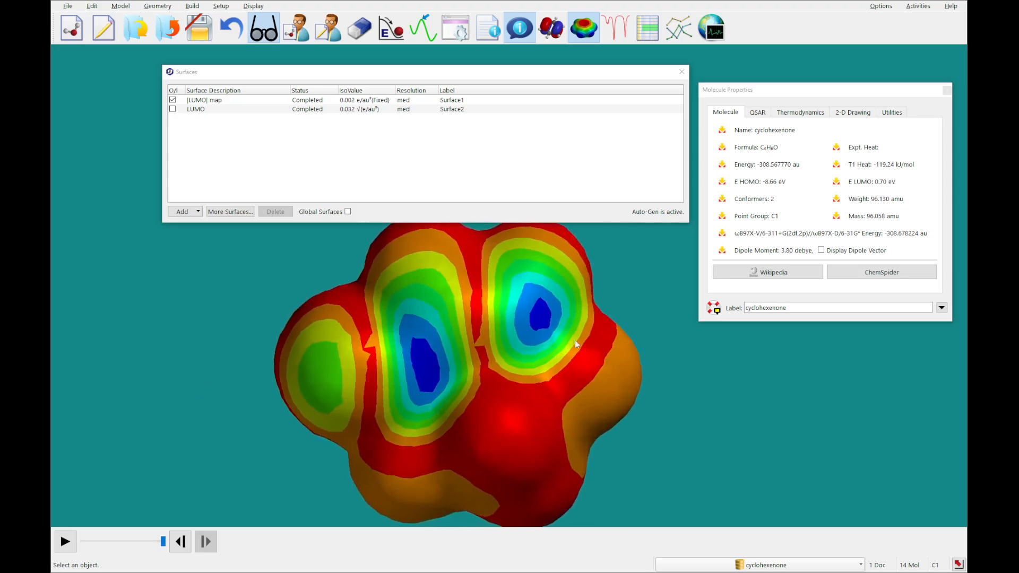
drag(575, 340, 387, 339)
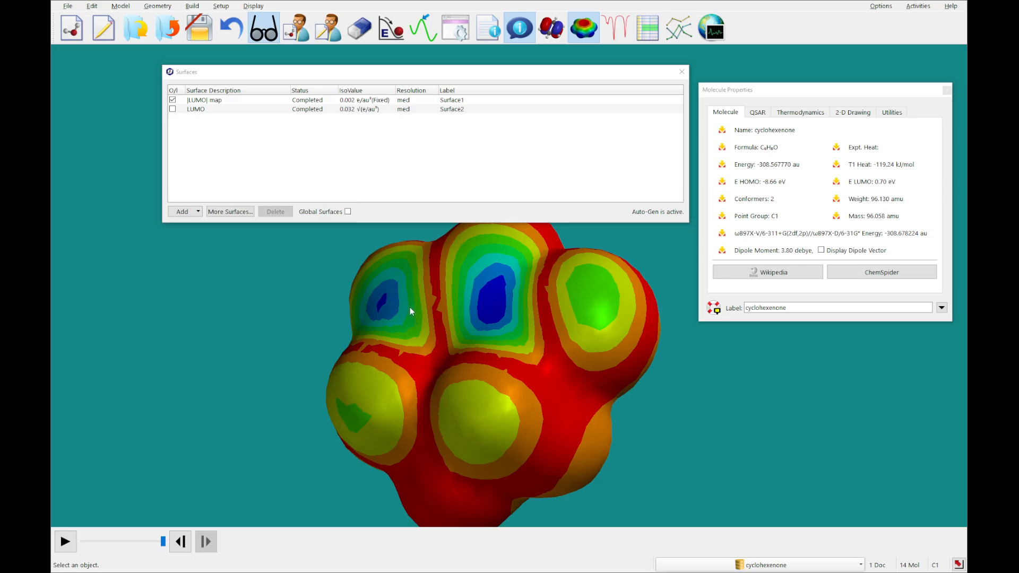
drag(404, 304, 547, 312)
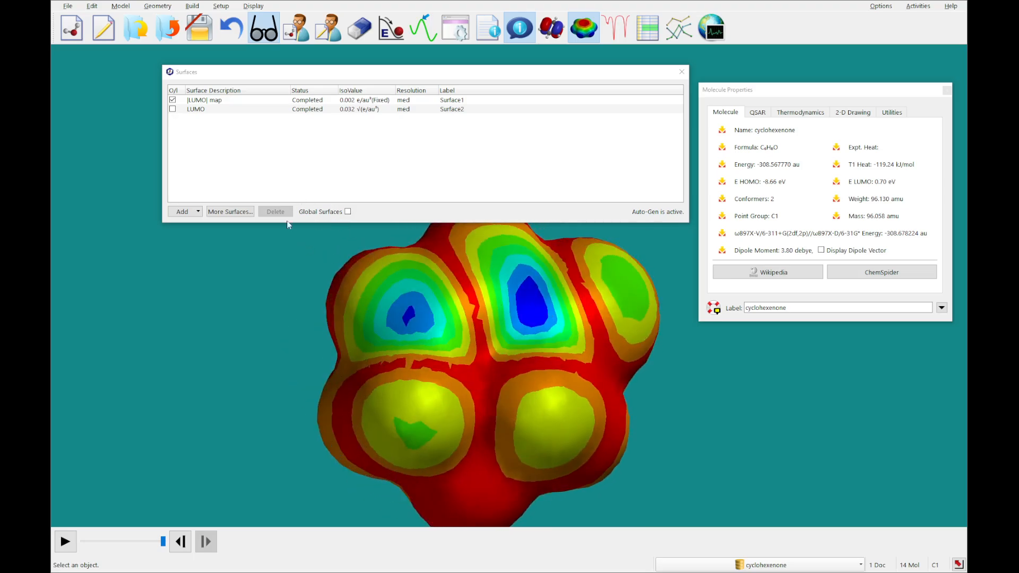
Hide the |LUMO| map, show the LUMO surface again, and rotate cyclohexenone to inspect the lobes over the ring carbons
click(183, 110)
click(176, 104)
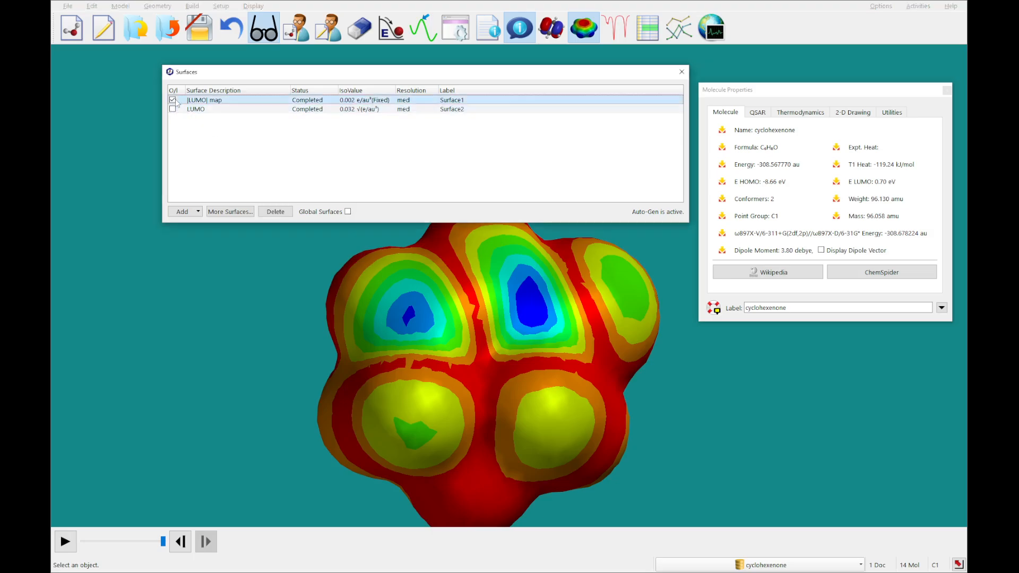
click(172, 100)
click(172, 109)
drag(425, 310, 408, 335)
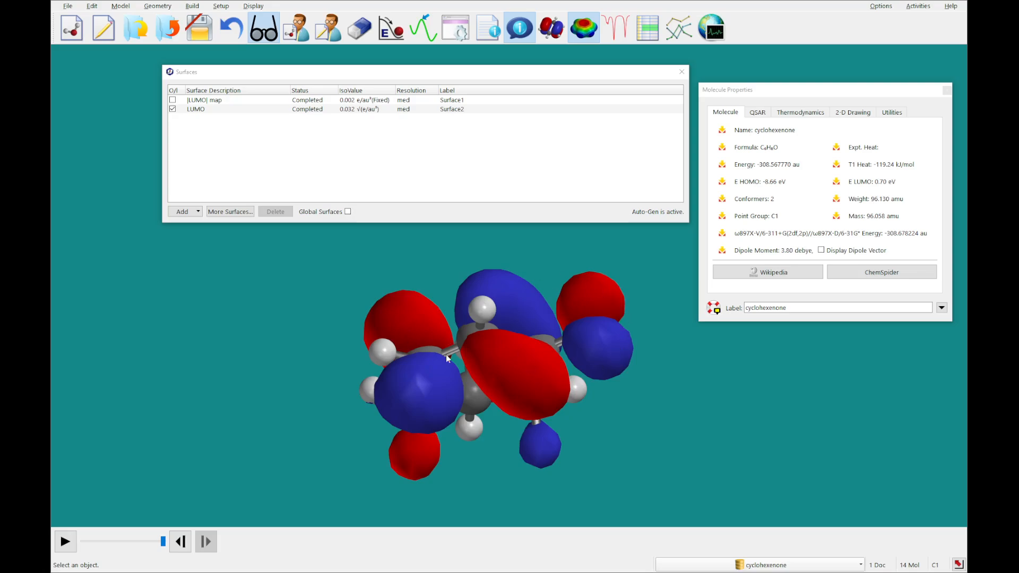
mouse_move(528, 322)
mouse_down()
mouse_move(525, 251)
mouse_move(581, 343)
mouse_move(618, 340)
mouse_move(475, 341)
mouse_move(533, 331)
mouse_up()
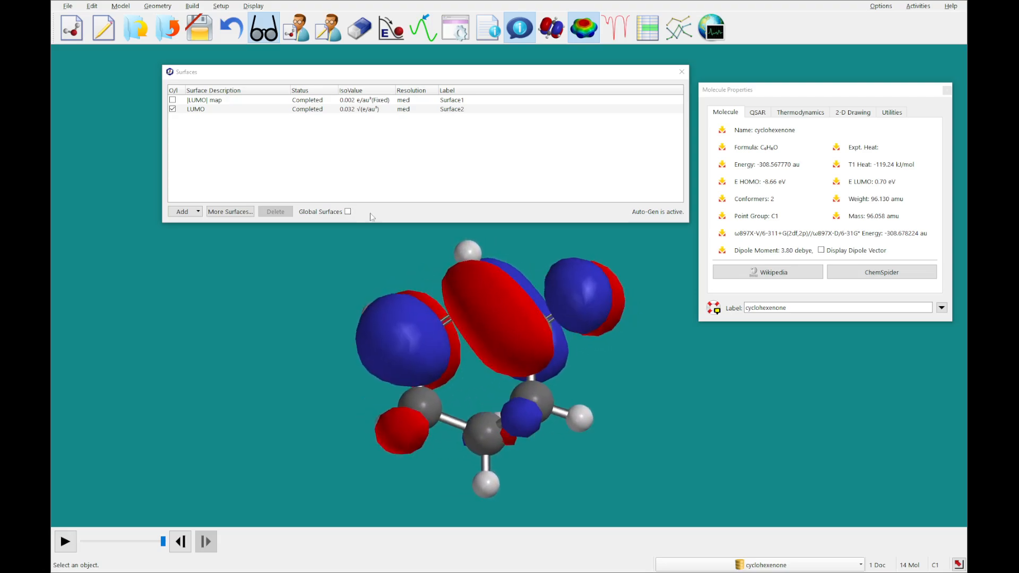
Switch cyclohexenone from the LUMO back to the |LUMO| map and turn it to compare the blue areas on both faces
click(173, 109)
click(173, 99)
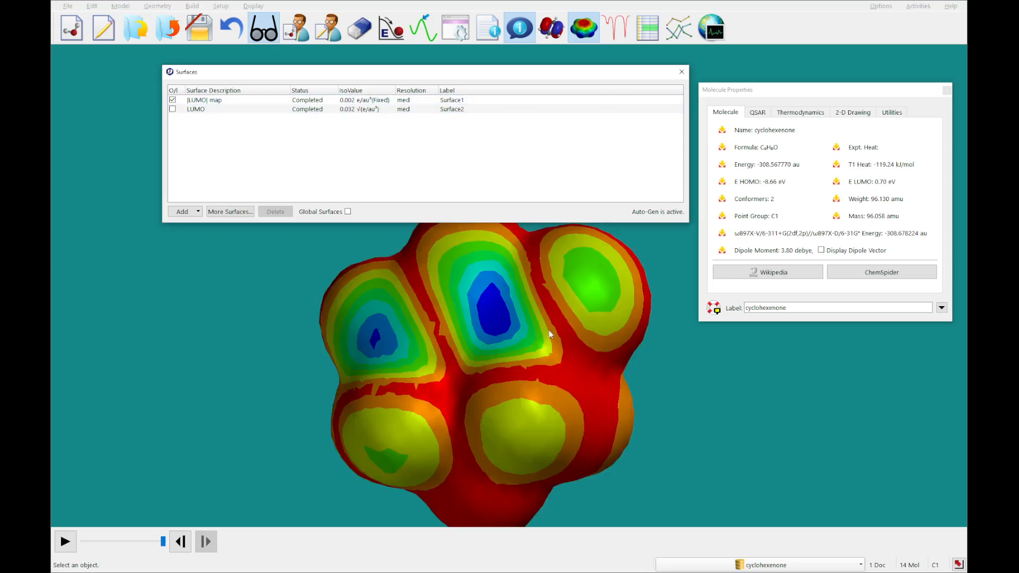
drag(507, 336, 397, 346)
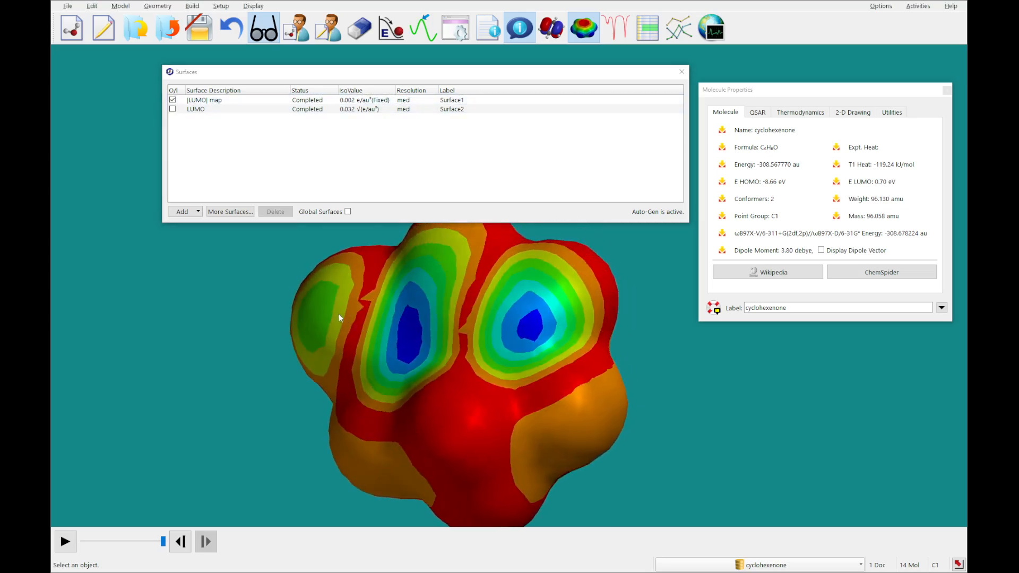
drag(514, 306, 656, 352)
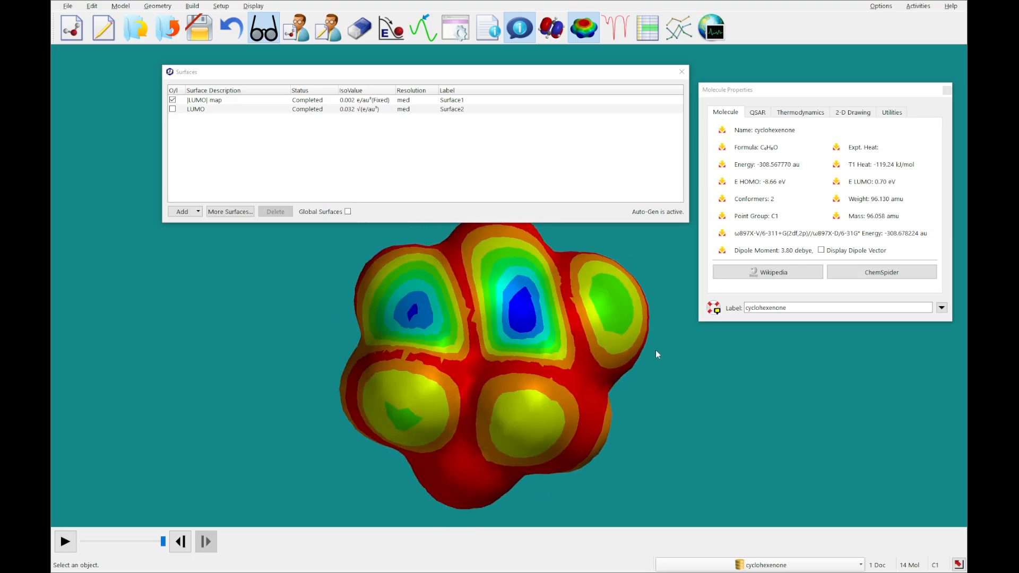